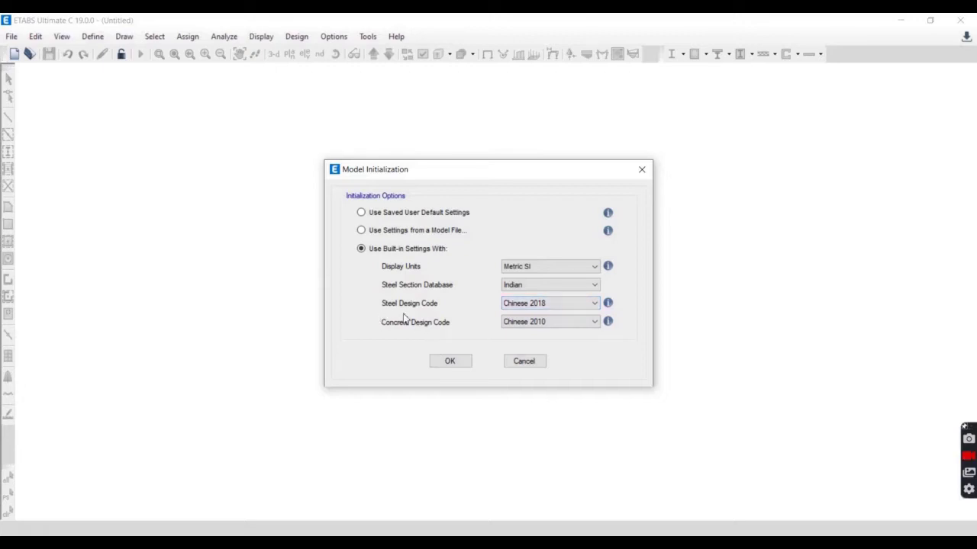
Step: Set the steel design code to IS 800:2007 and the concrete design code to IS 456:2000, and accept the model initialization
click(551, 305)
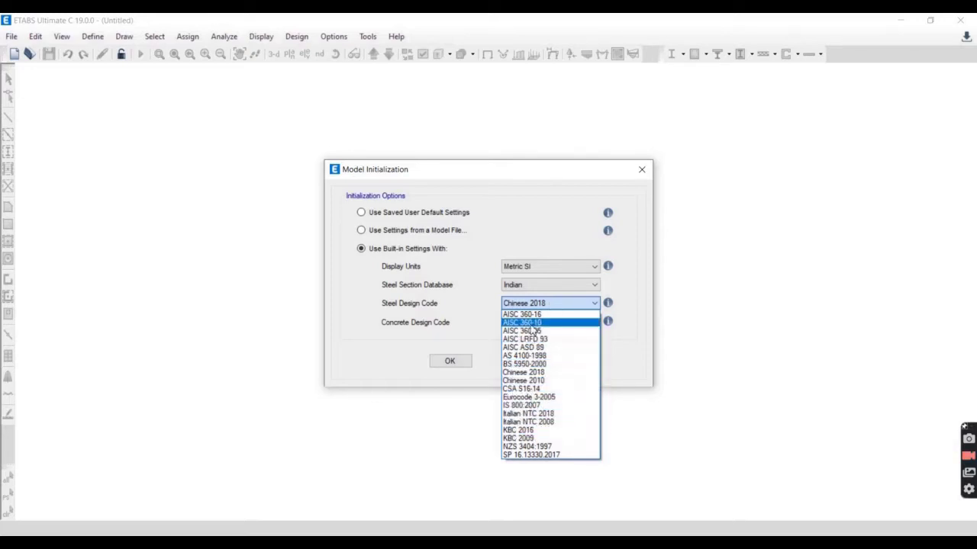
click(543, 406)
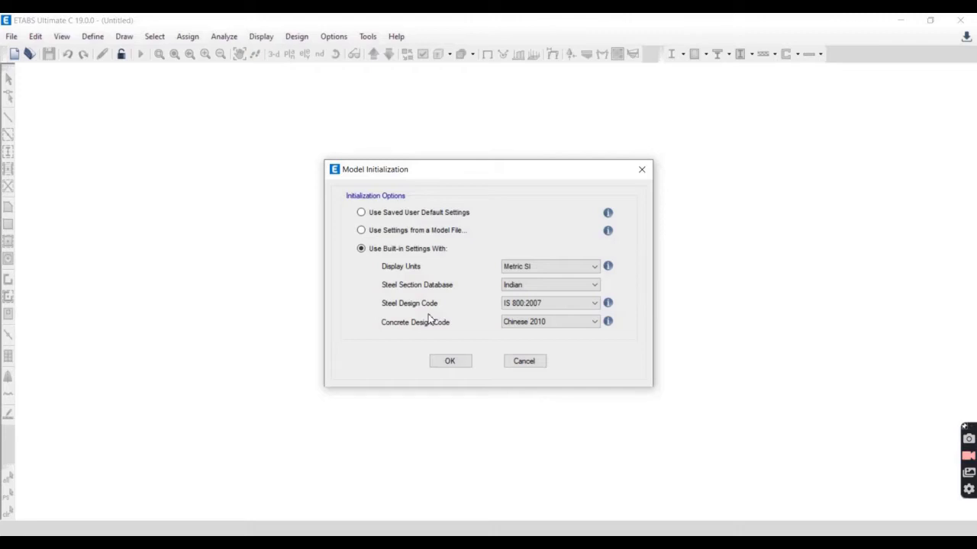
click(557, 302)
click(556, 303)
click(558, 324)
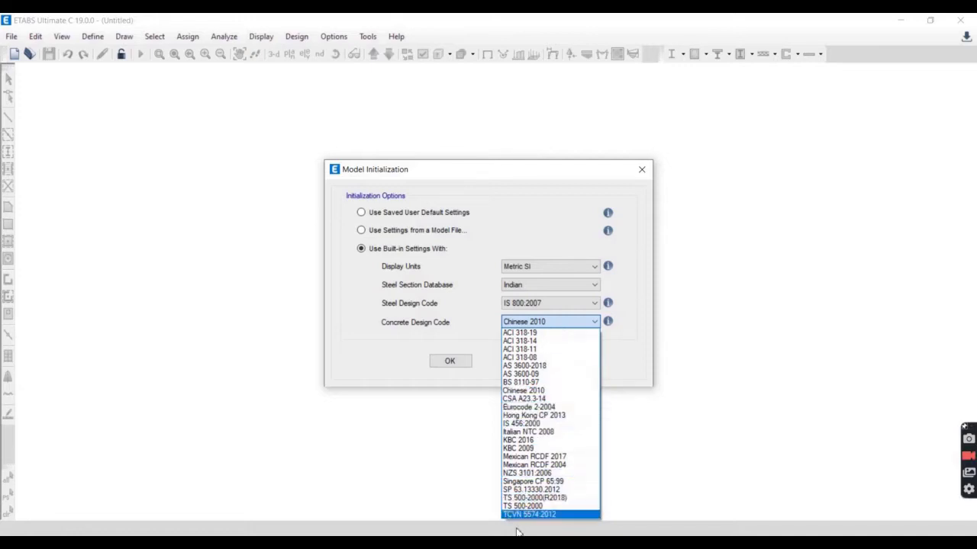
click(523, 425)
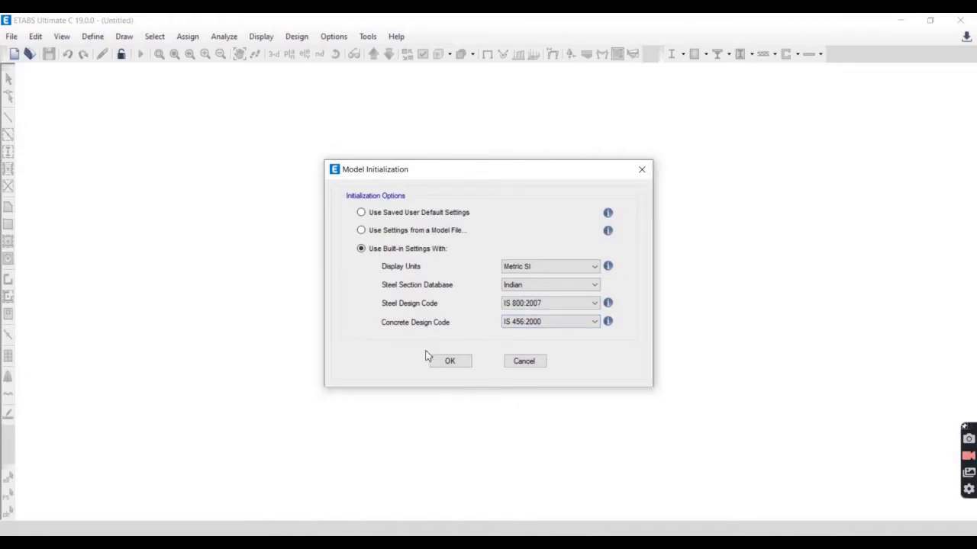
click(451, 364)
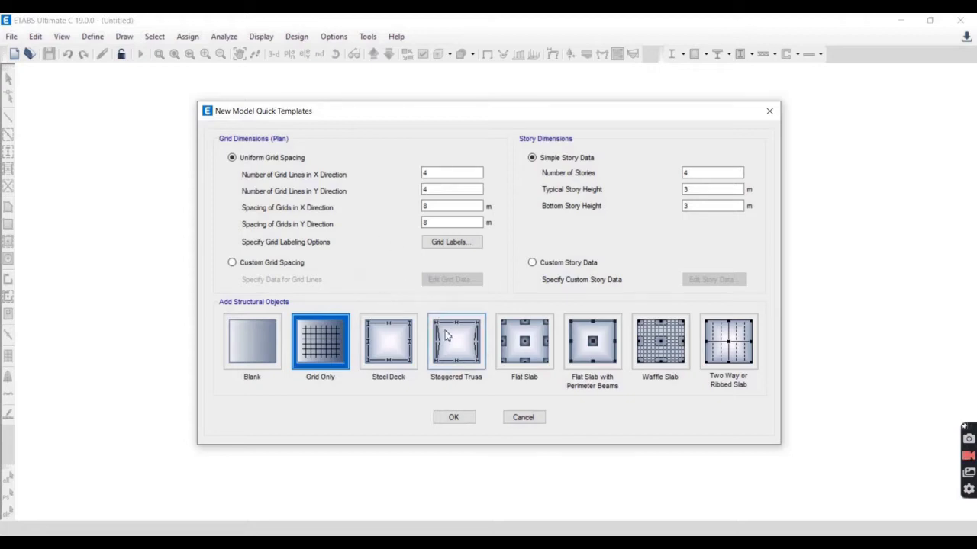
Step: Create a Grid Only model with 4 by 4 grid lines at 8 m and 4 stories 3 m high, then close the Model Explorer
click(455, 419)
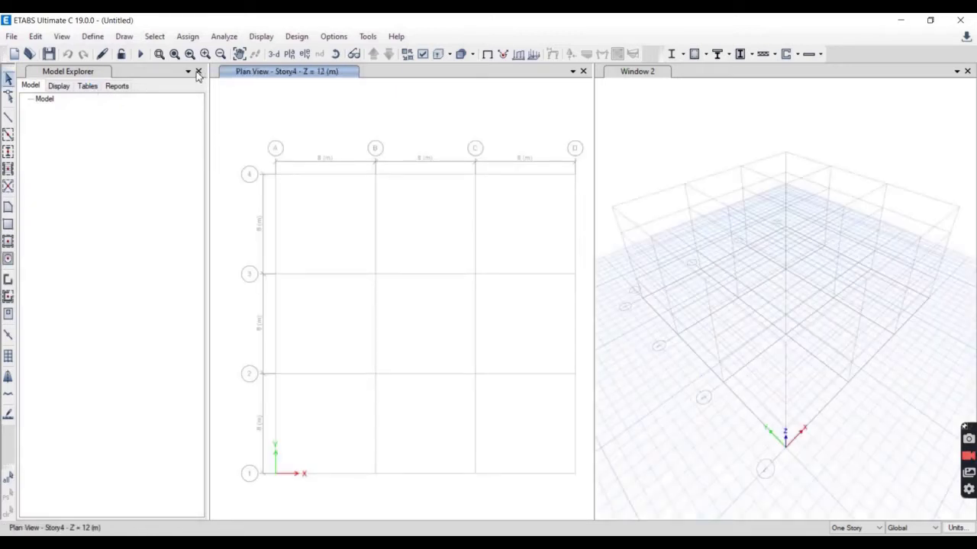
click(198, 72)
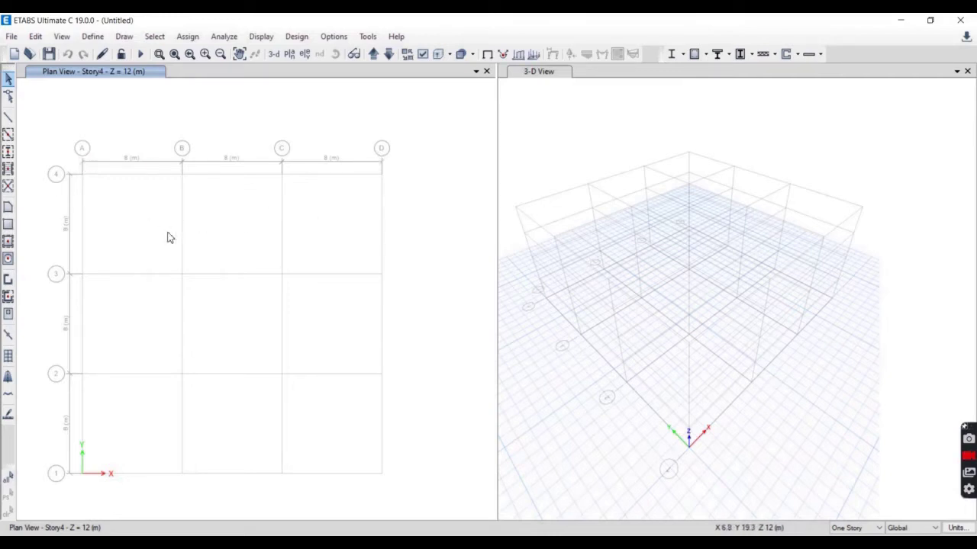
scroll(145, 217, up, 3)
scroll(144, 216, down, 4)
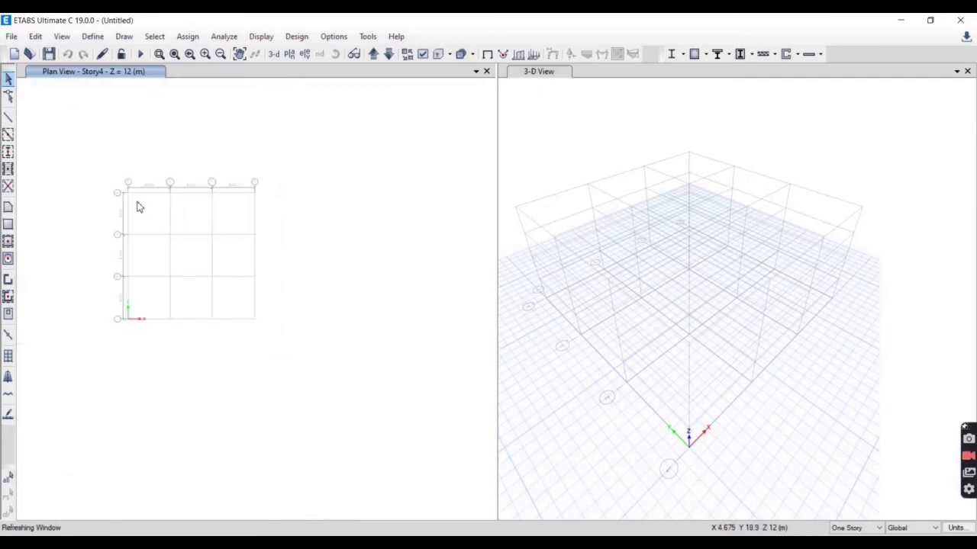
scroll(135, 207, up, 3)
scroll(138, 209, down, 3)
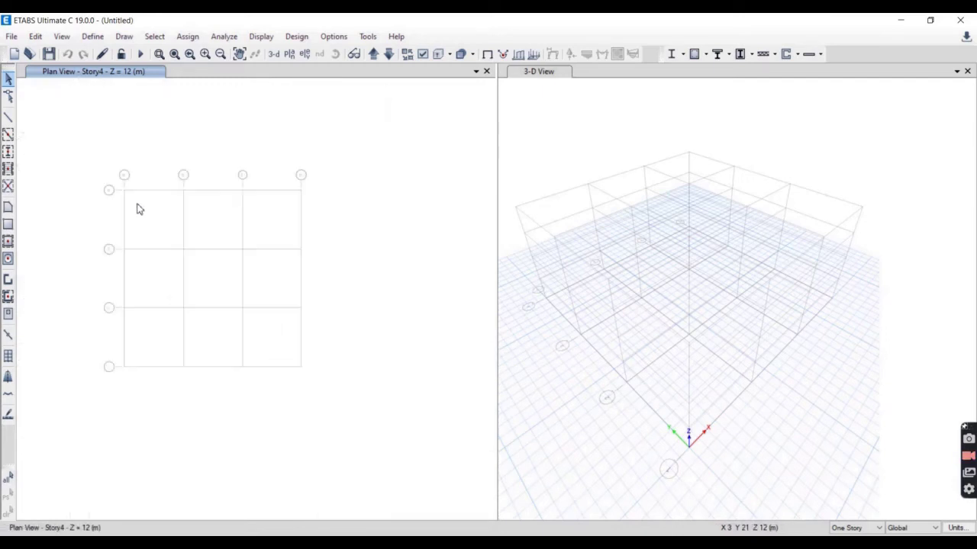
middle_drag(179, 233, 233, 257)
scroll(223, 254, up, 2)
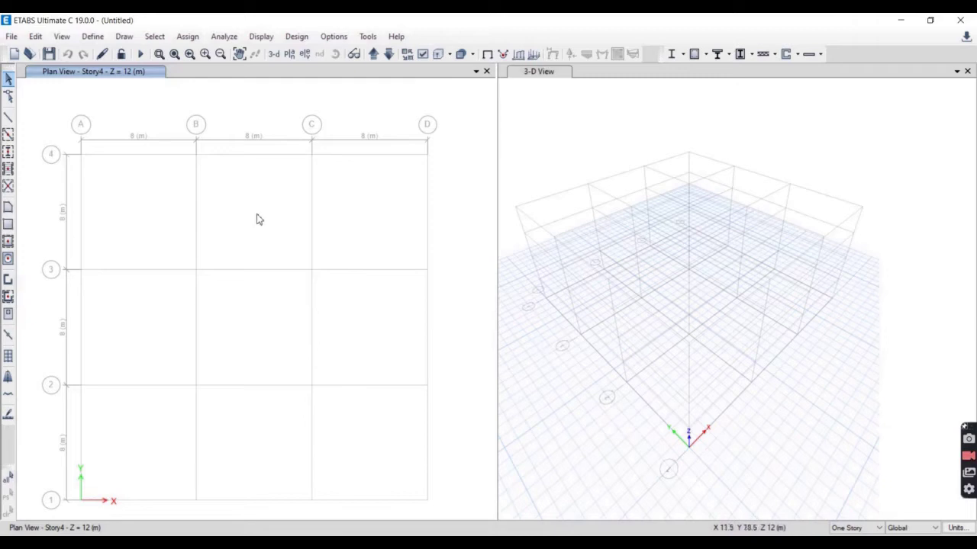
Step: Show the 3-D view in place of the Story4 plan, followed by the elevation view at grid line B
click(276, 58)
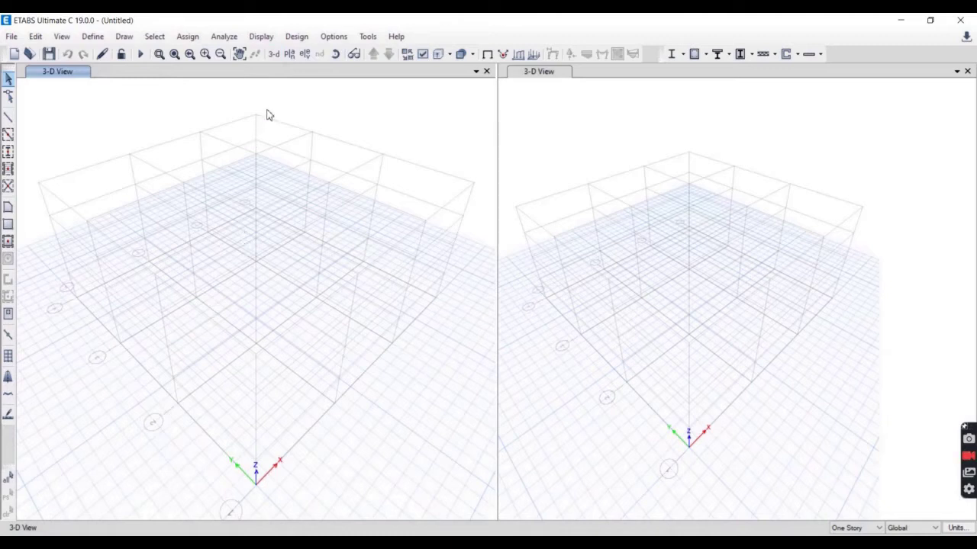
click(291, 56)
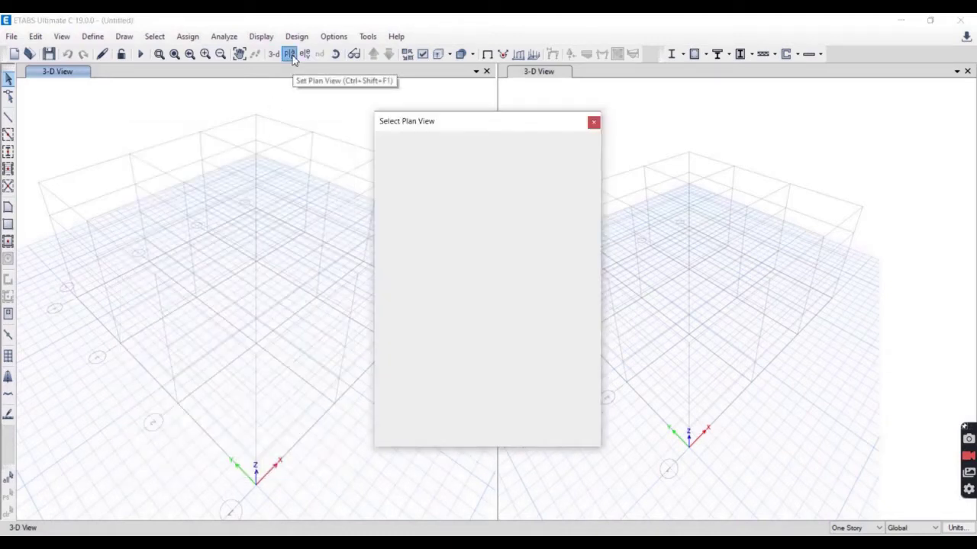
click(595, 123)
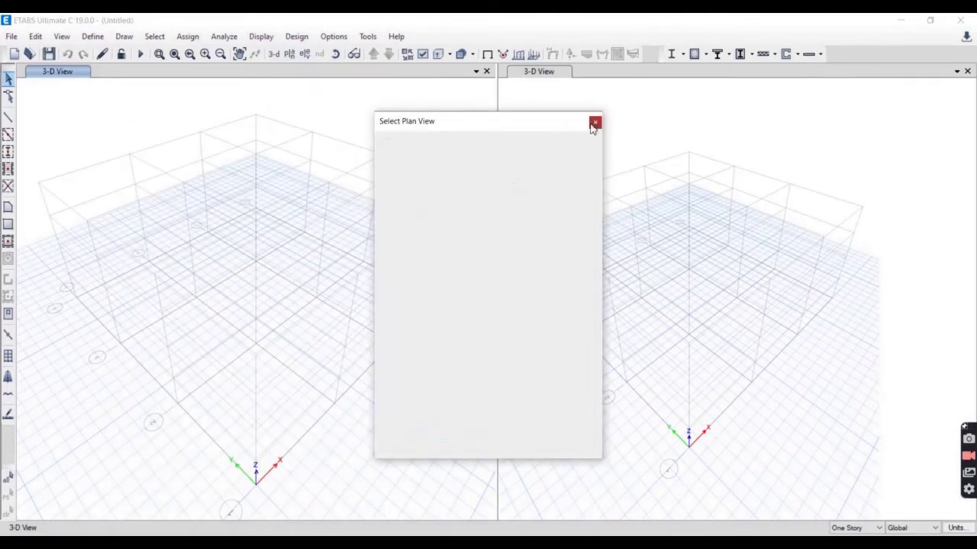
click(309, 58)
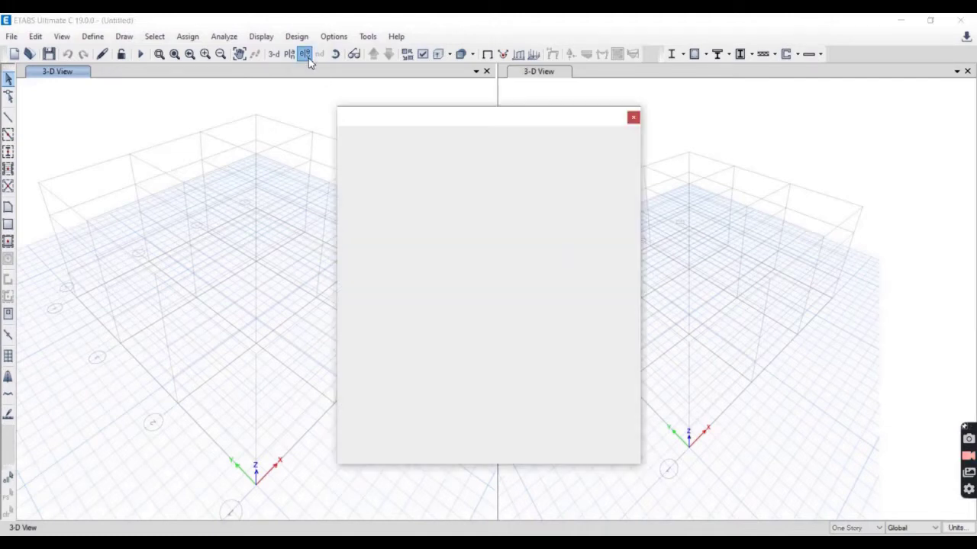
click(410, 221)
click(432, 438)
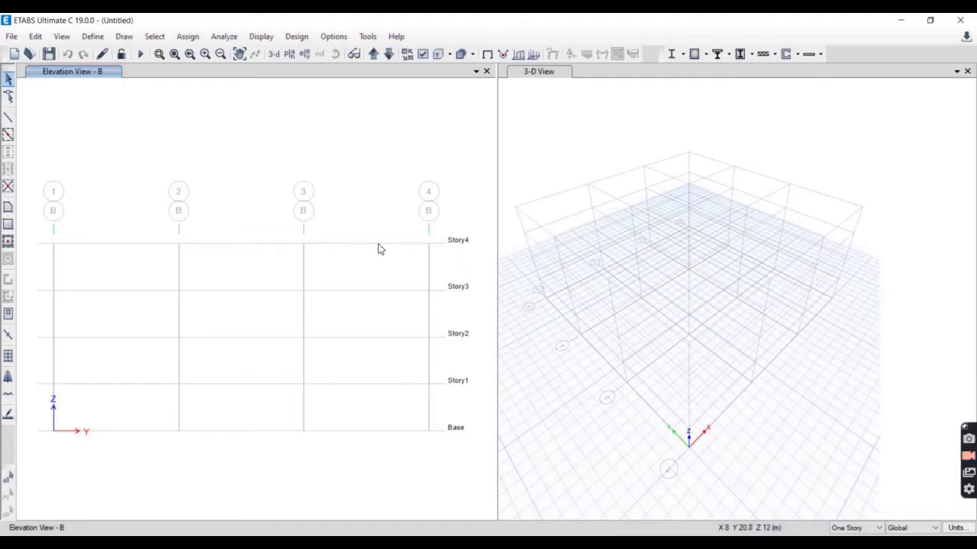
Step: Replace the elevation at grid line B with the plan view of Story1
click(290, 55)
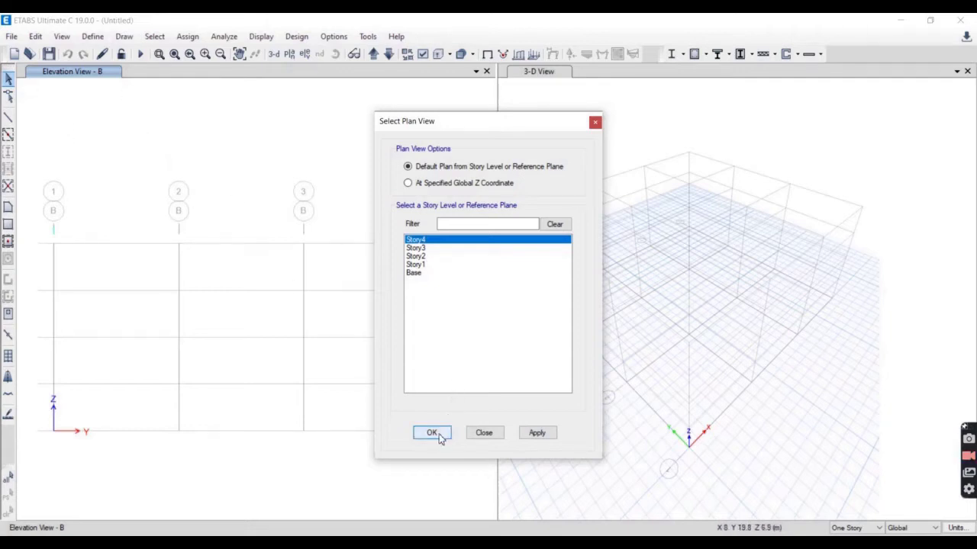
click(416, 274)
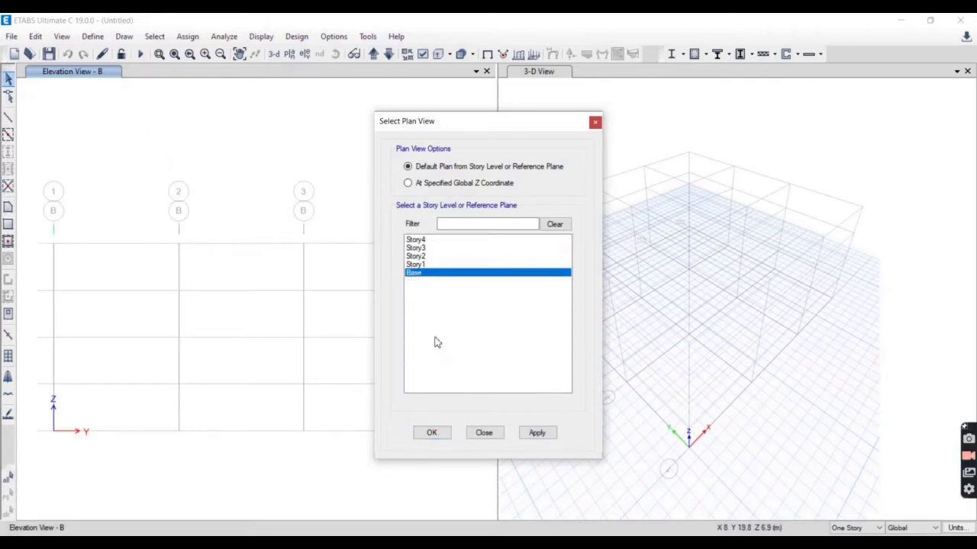
click(429, 266)
click(433, 432)
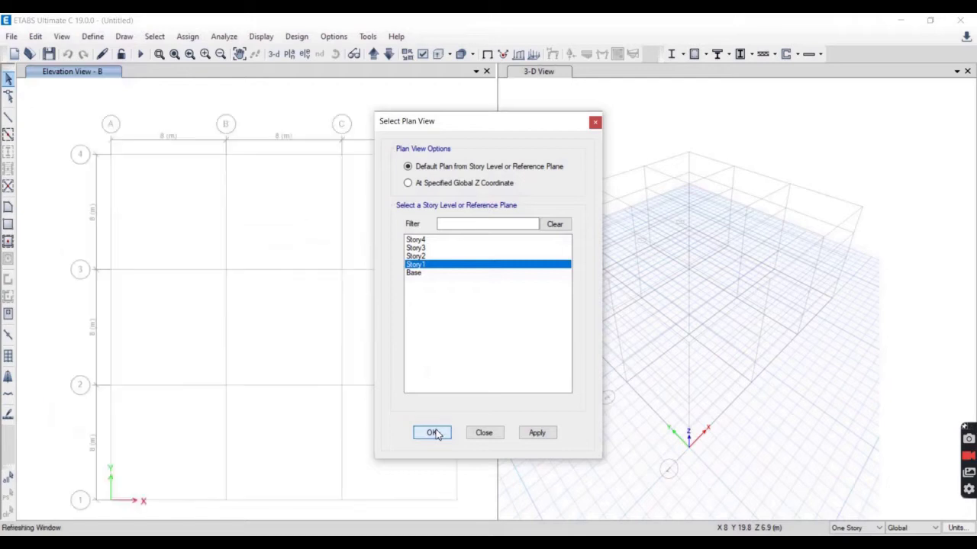
click(598, 157)
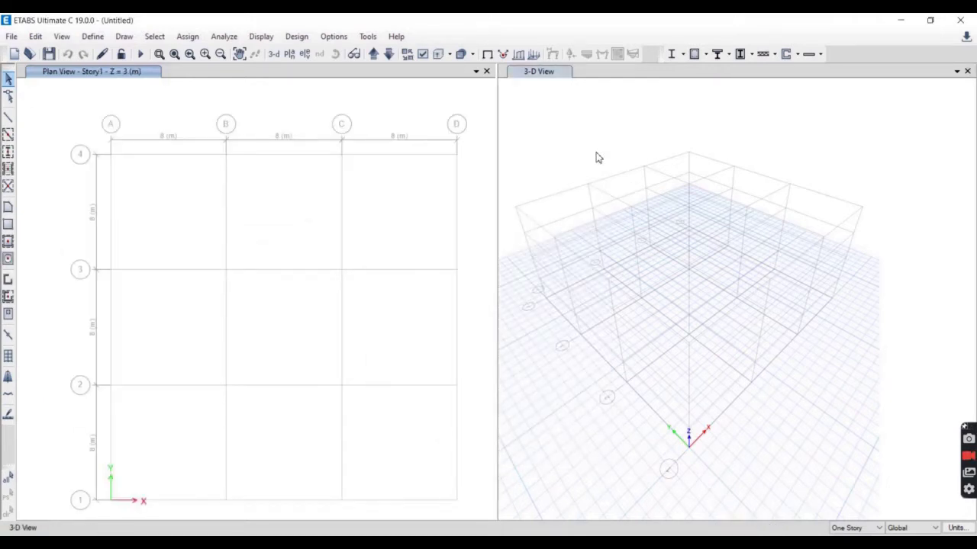
click(49, 75)
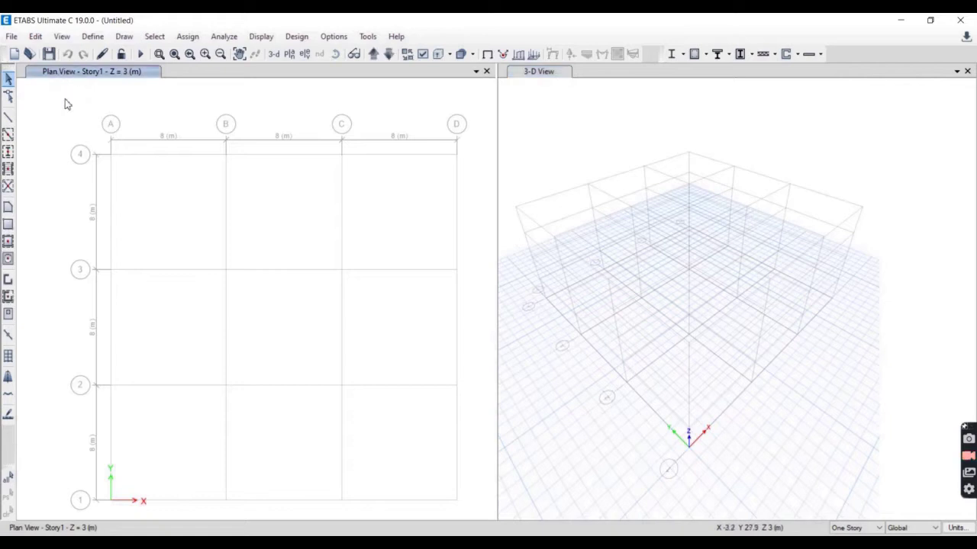
click(551, 128)
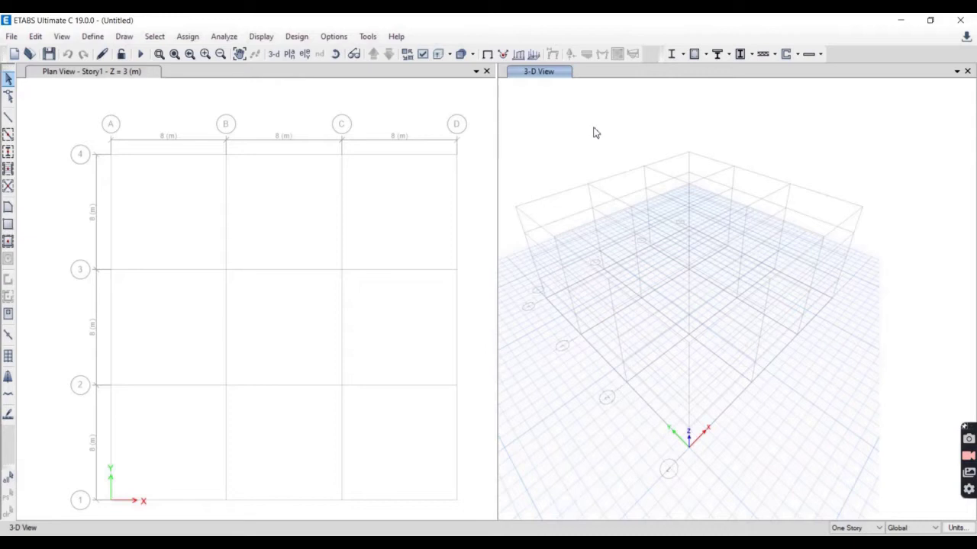
click(350, 107)
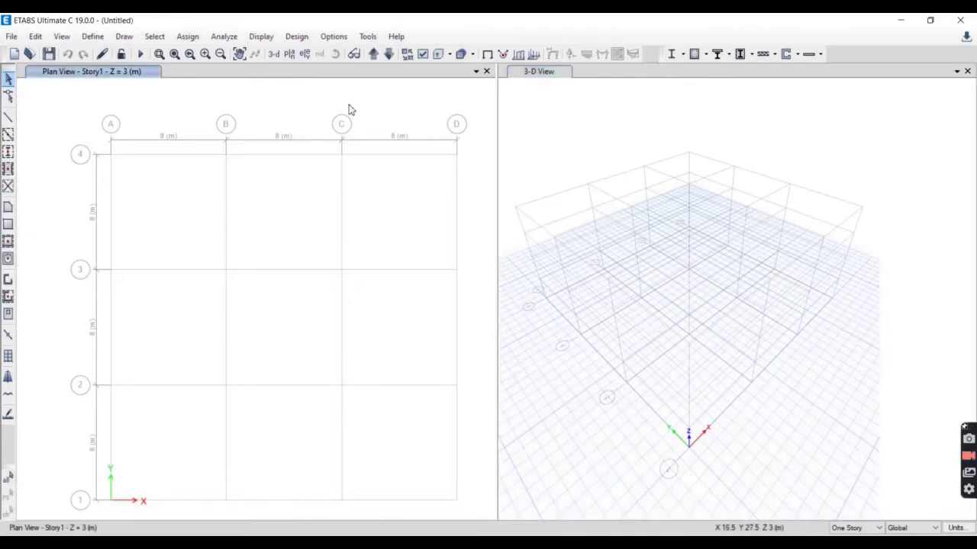
click(555, 112)
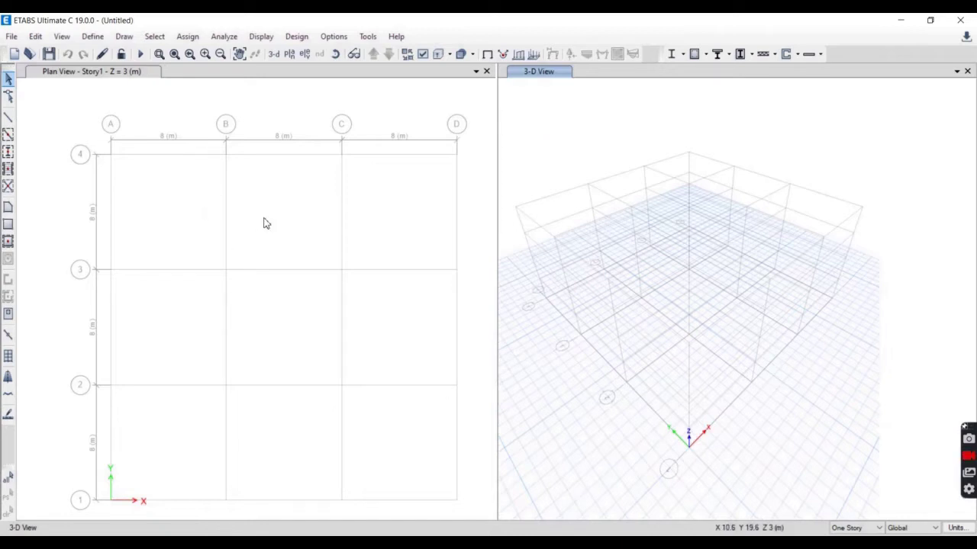
Step: Examine the grid layout in the Story1 plan and the grid frame from another angle in the 3-D view
middle_drag(260, 227, 247, 190)
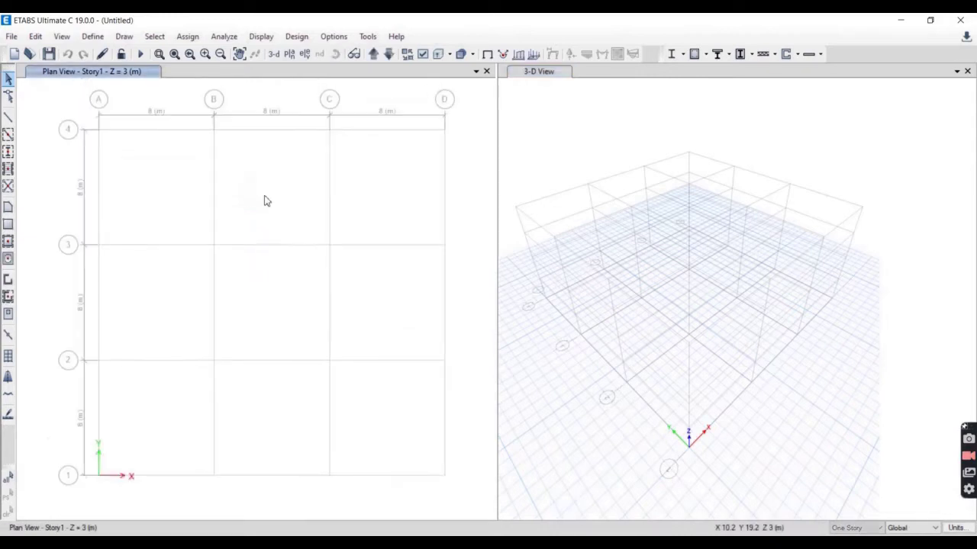
scroll(266, 201, down, 2)
middle_drag(259, 310, 238, 194)
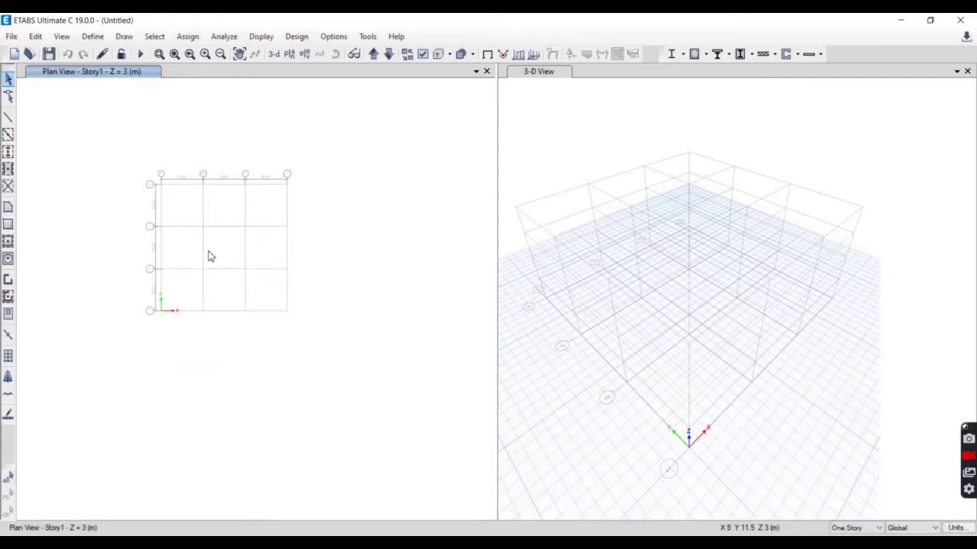
mouse_move(222, 234)
middle_down()
mouse_move(285, 276)
mouse_move(220, 308)
mouse_move(236, 226)
middle_up()
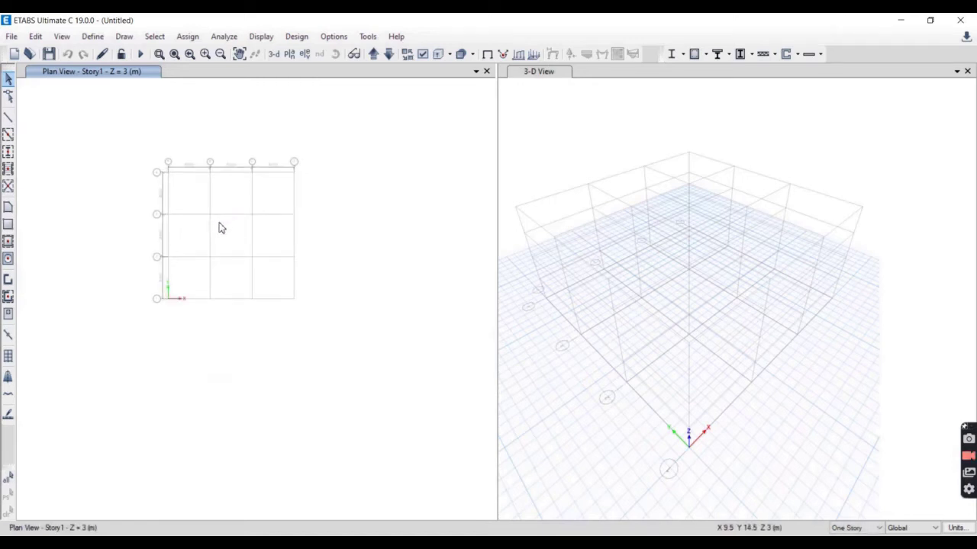
shift+middle_drag(643, 273, 685, 253)
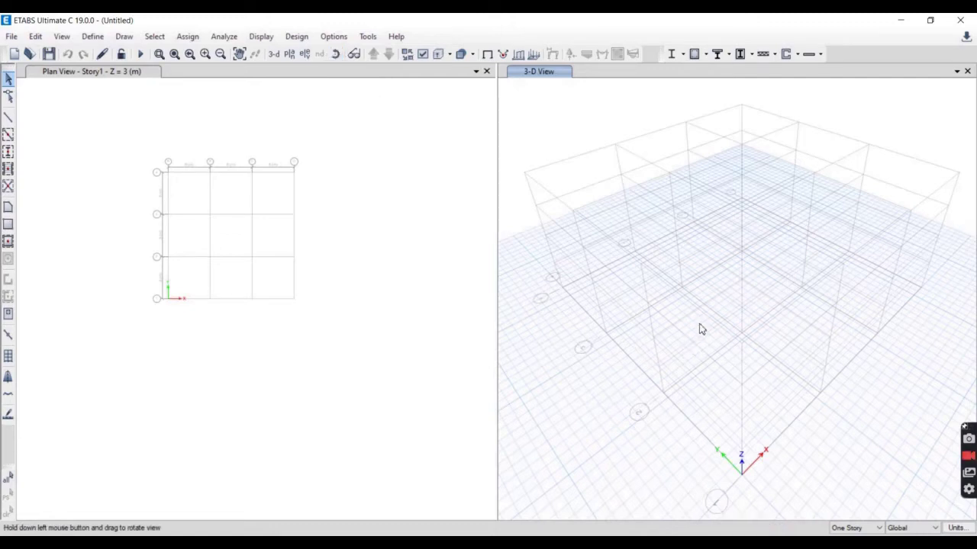
drag(702, 329, 691, 305)
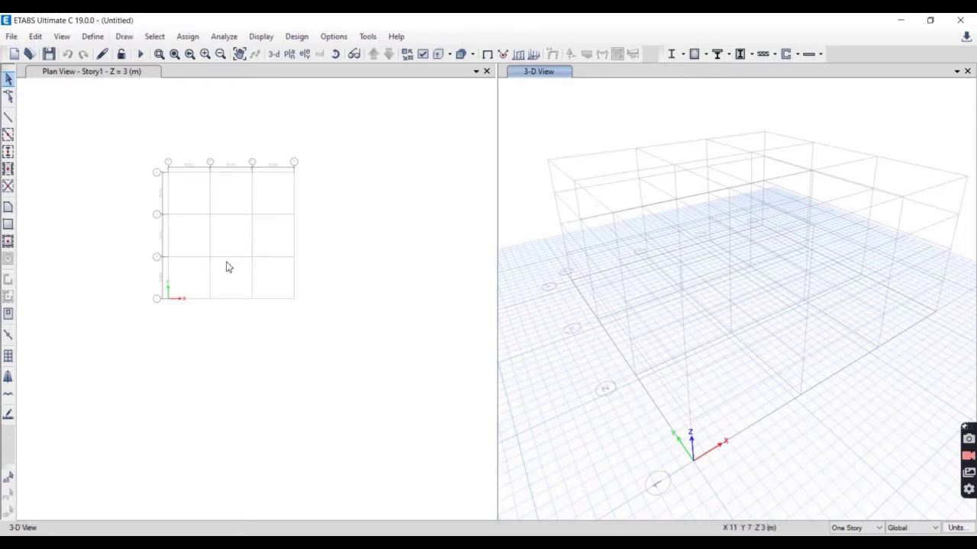
scroll(222, 263, up, 3)
scroll(237, 290, down, 1)
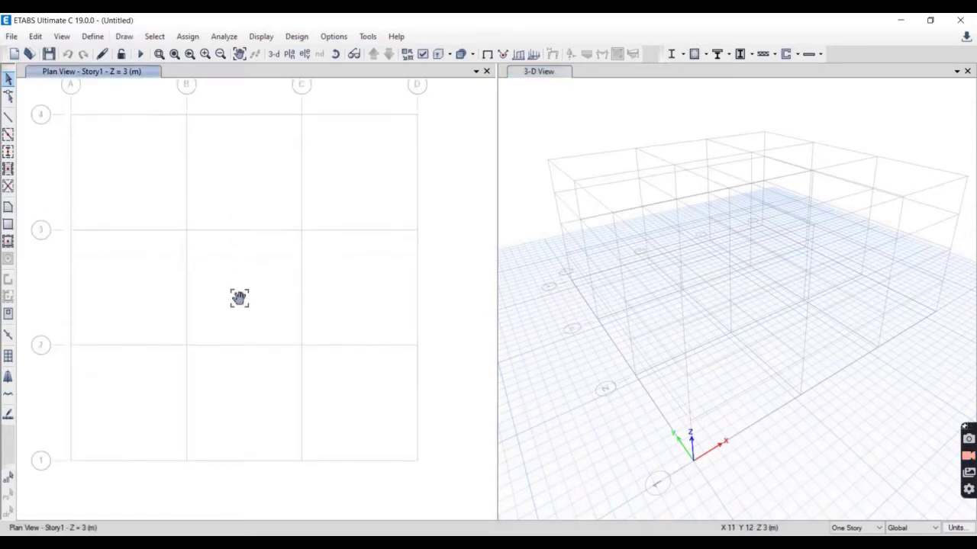
scroll(233, 305, up, 1)
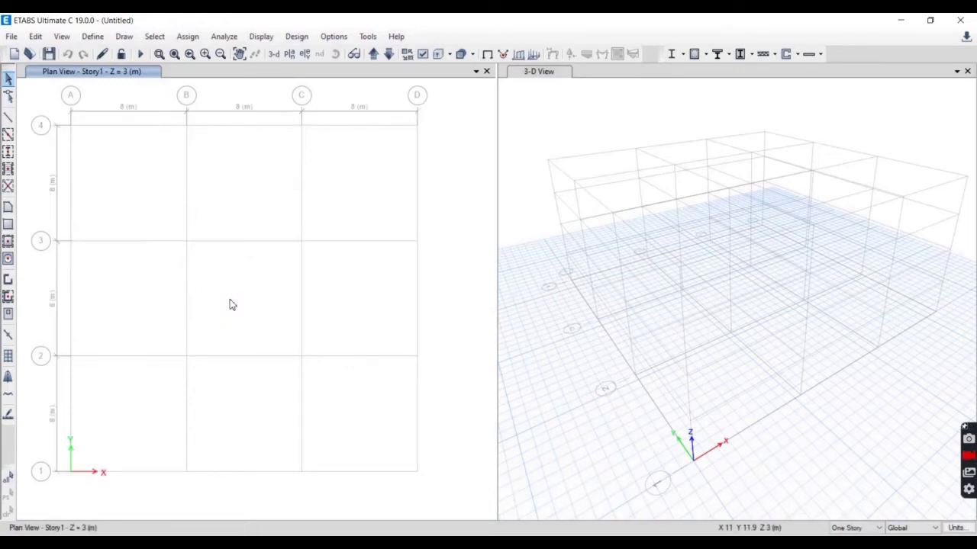
middle_drag(232, 305, 236, 314)
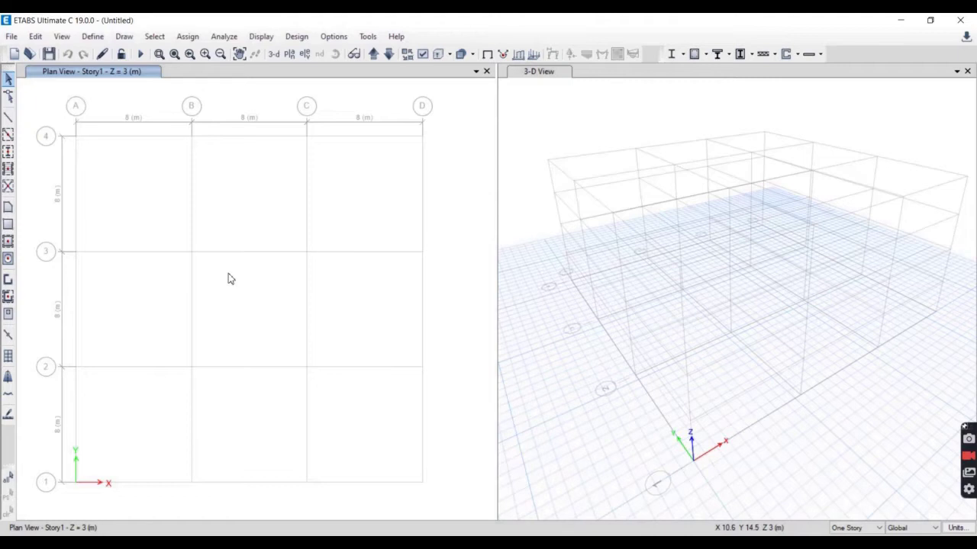
Step: Open the material definitions list and place its dialog over the plan view
click(92, 36)
click(91, 37)
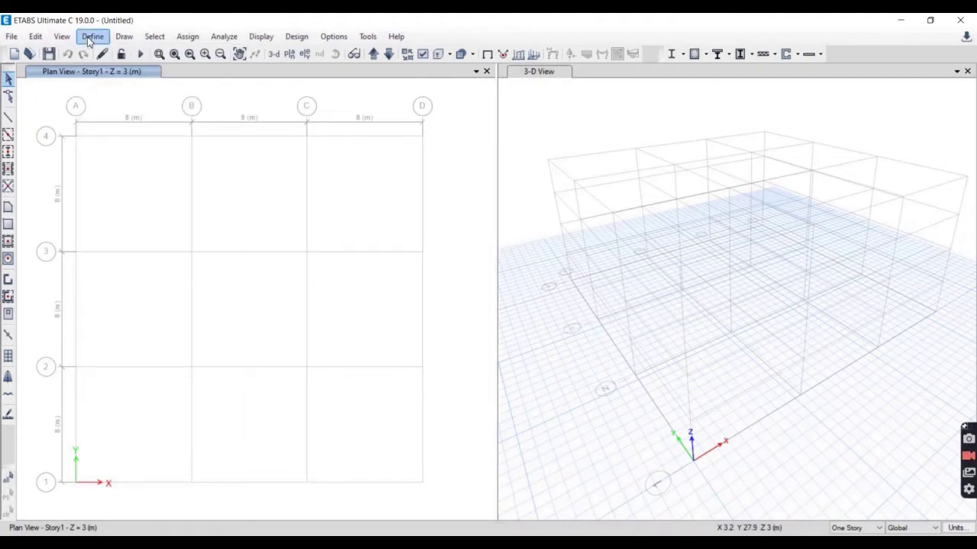
click(91, 36)
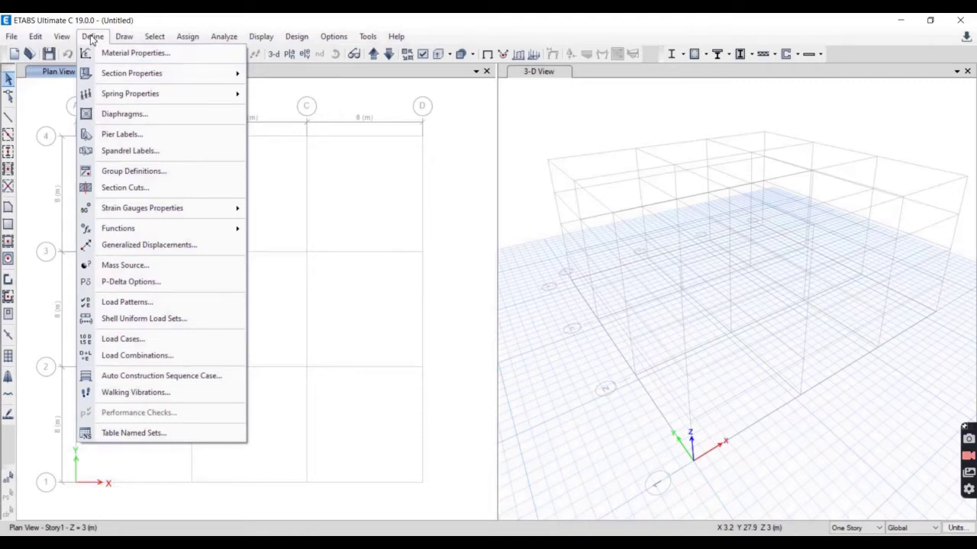
click(131, 53)
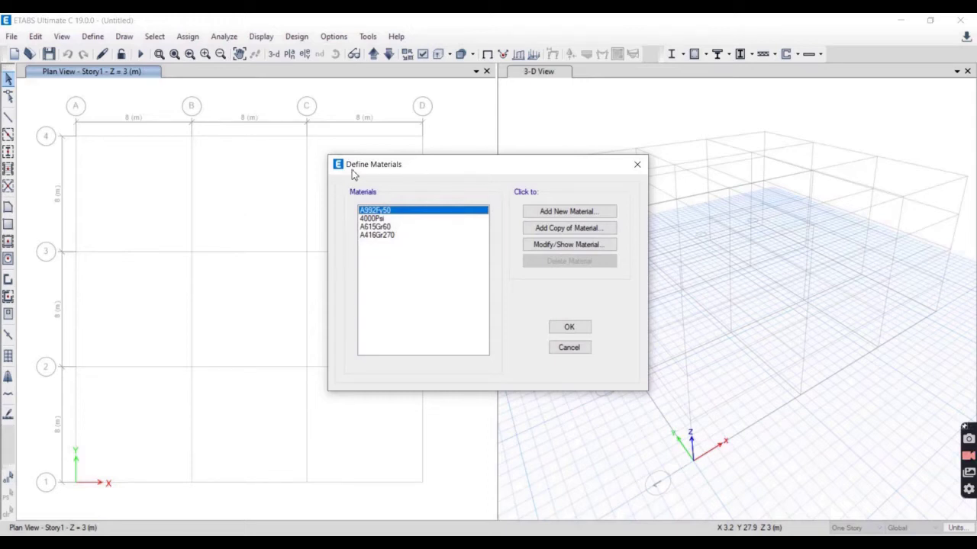
drag(429, 167, 263, 179)
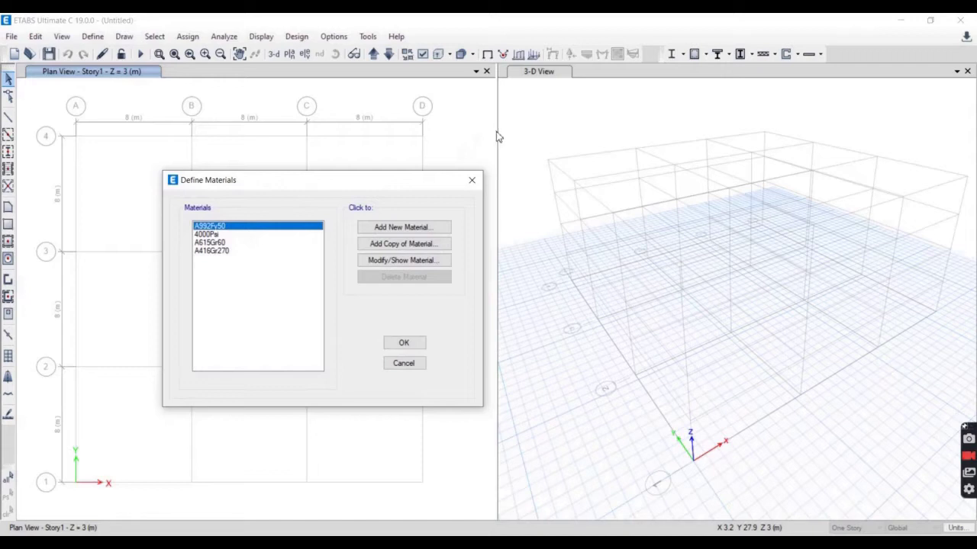
drag(322, 186, 340, 164)
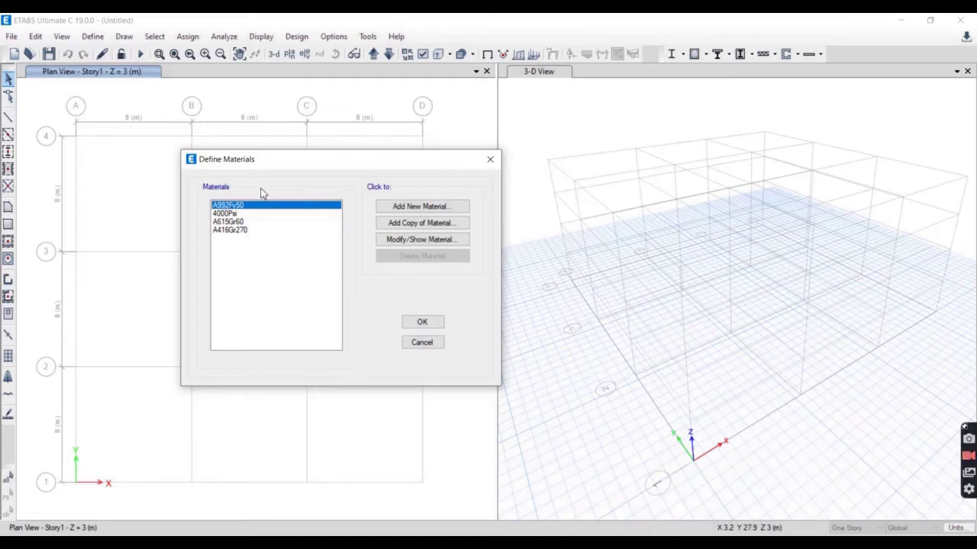
drag(277, 162, 278, 151)
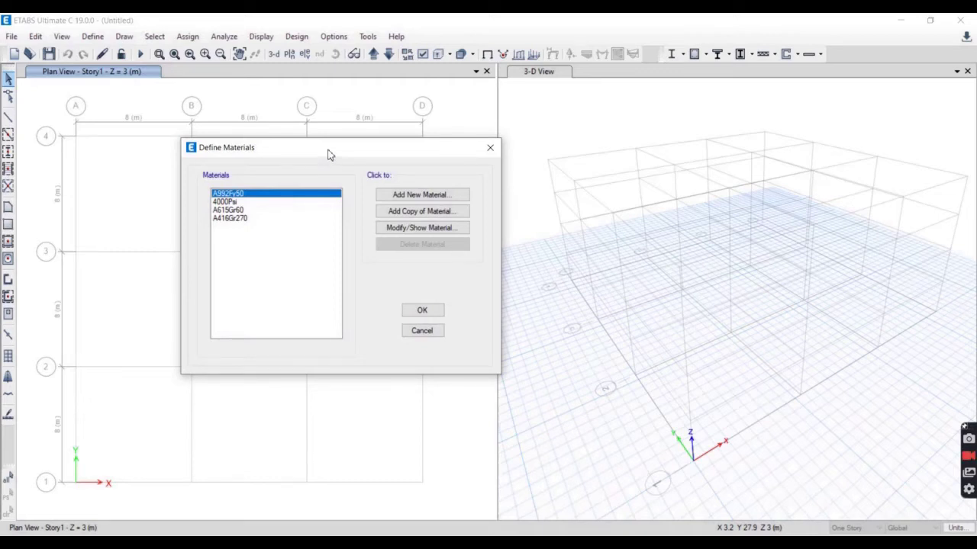
Step: Start a new material with region India, type Concrete, standard Indian and grade M20
click(417, 197)
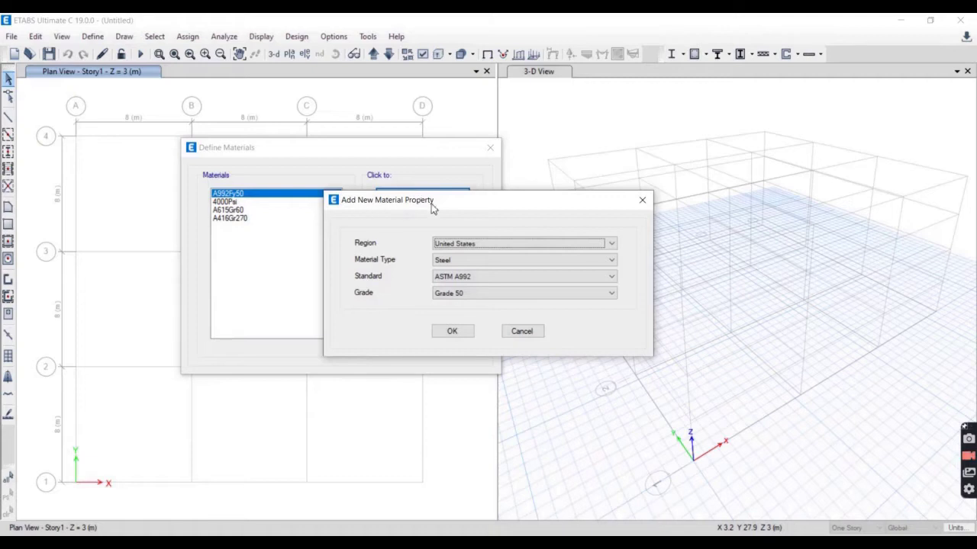
drag(441, 202, 360, 163)
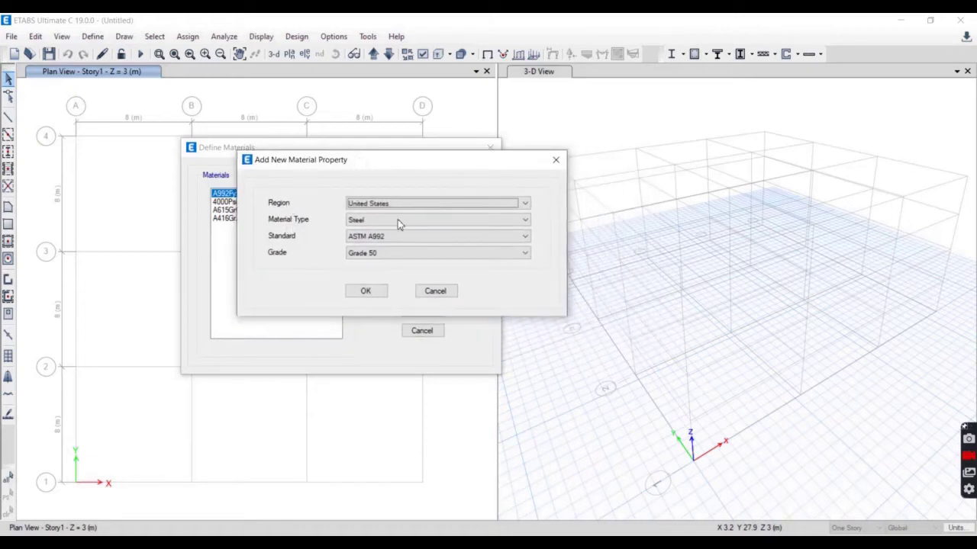
click(422, 204)
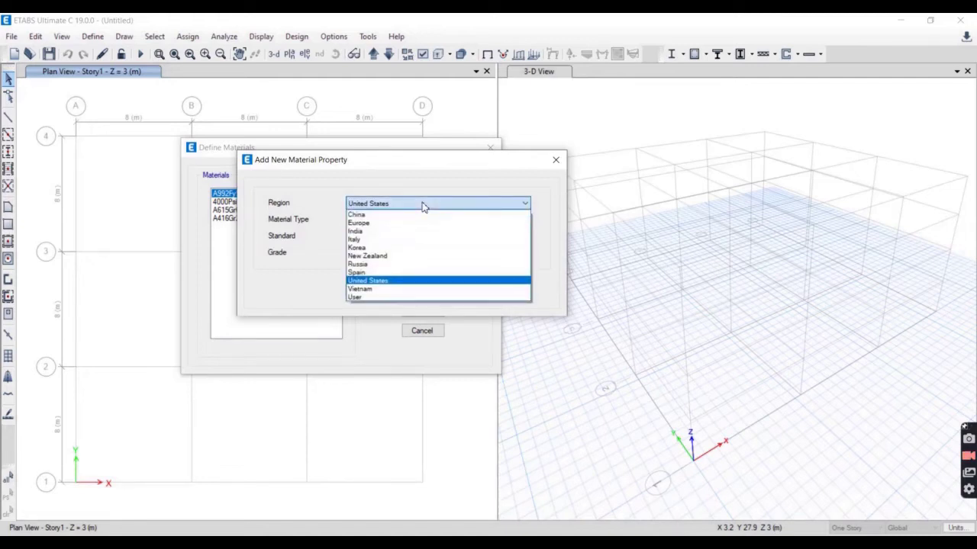
click(373, 232)
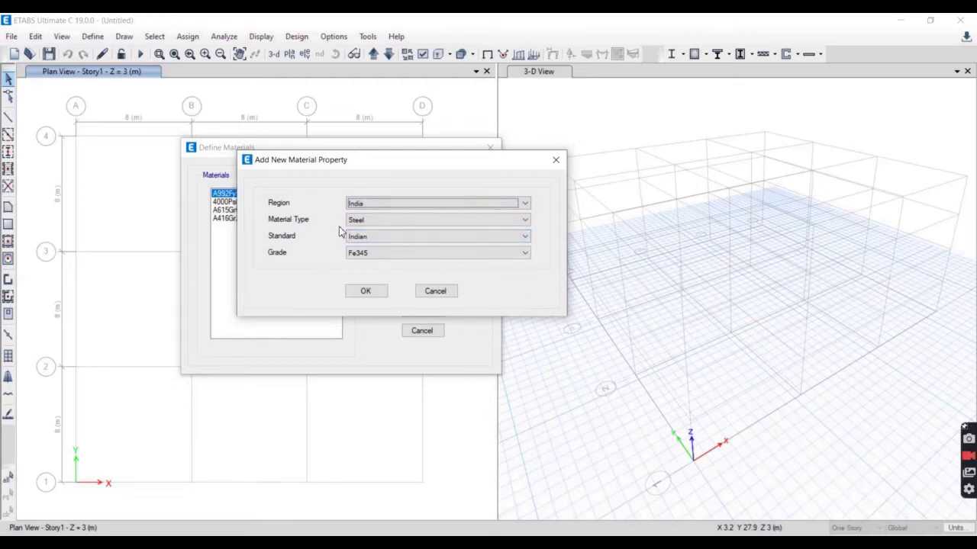
click(389, 221)
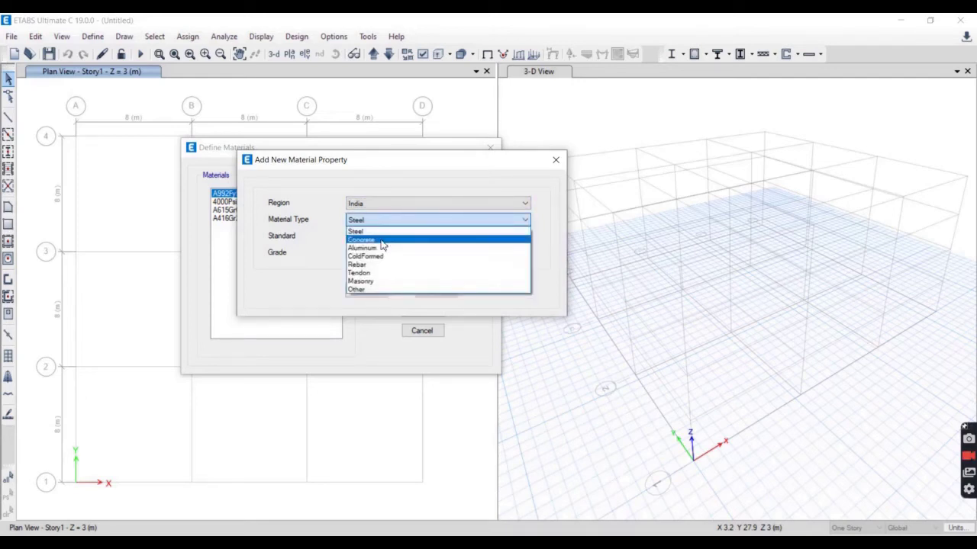
click(381, 240)
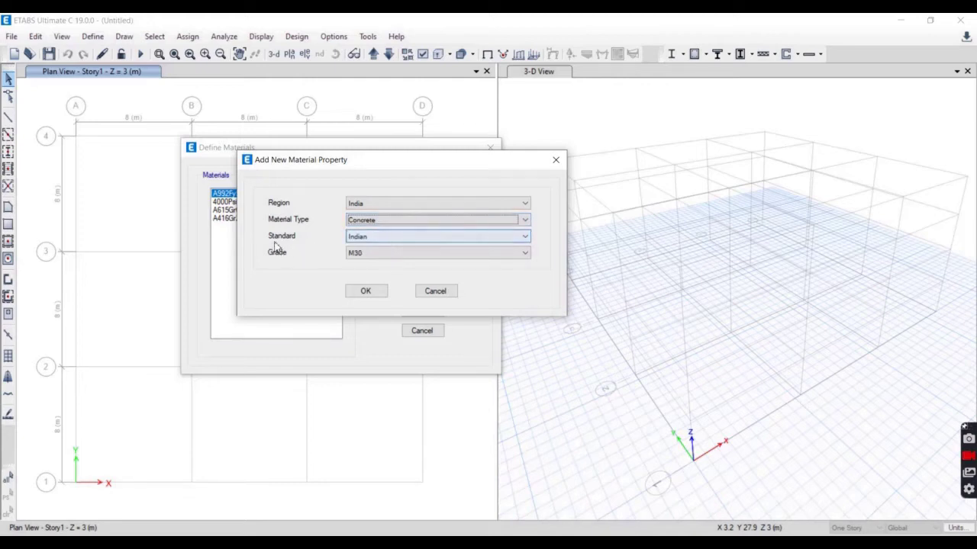
click(393, 237)
click(396, 241)
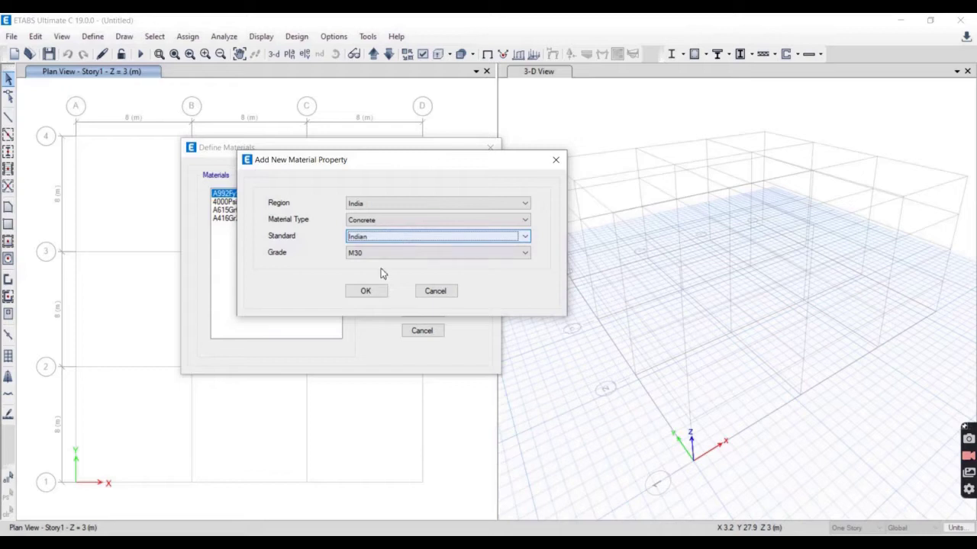
click(377, 254)
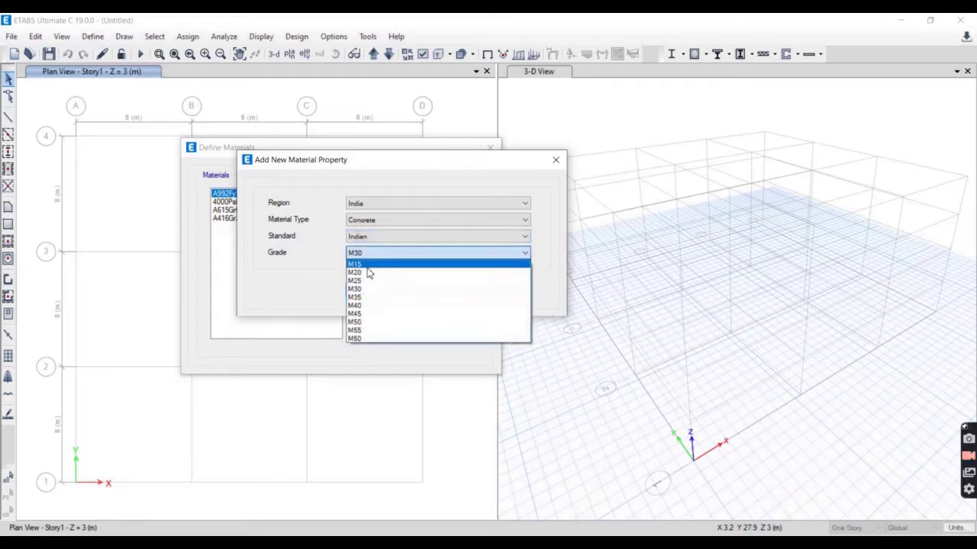
click(367, 273)
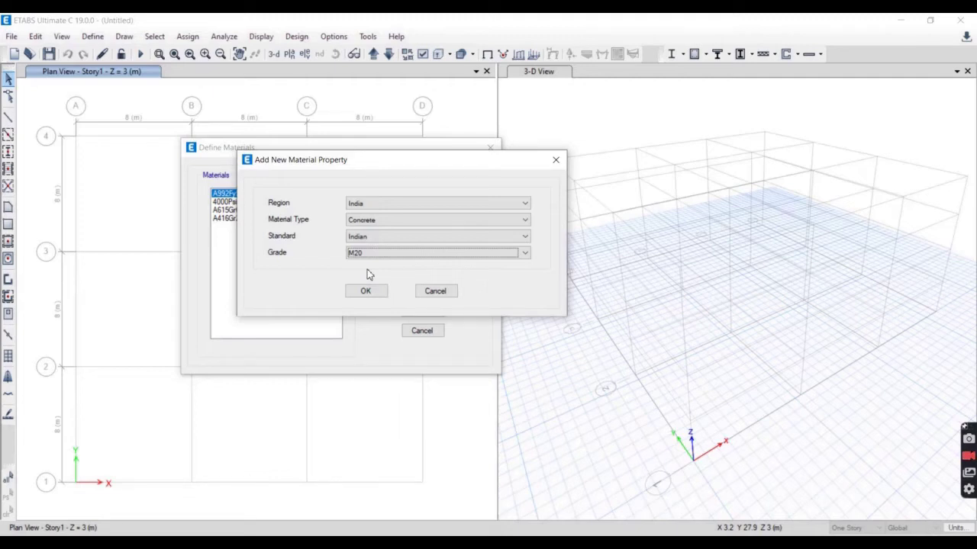
click(378, 222)
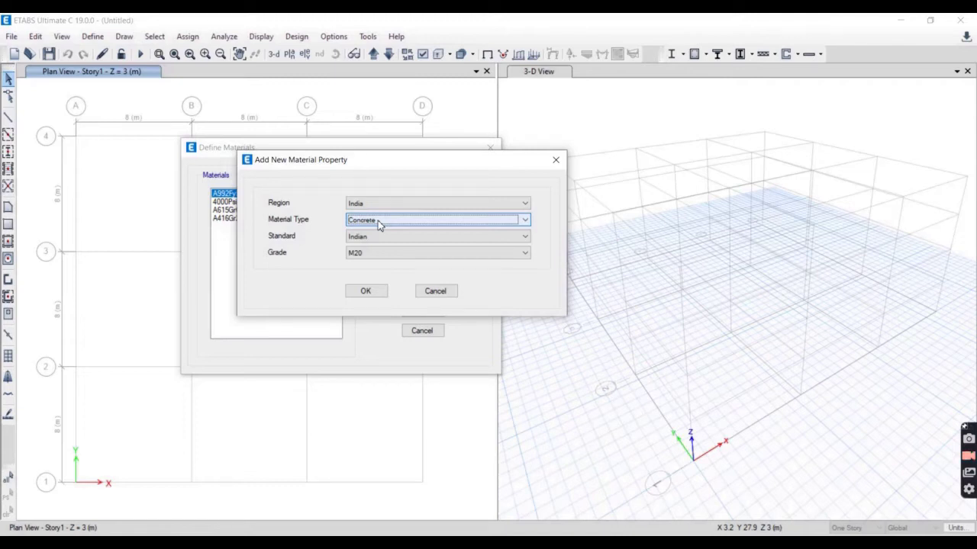
Step: Add the M20 concrete to the material list, keeping its default weight, mechanical and design properties
click(367, 292)
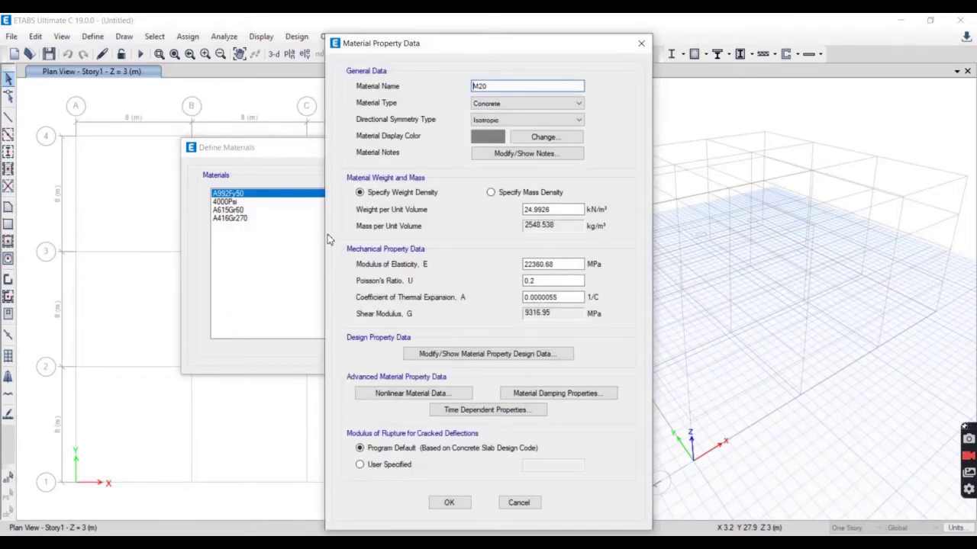
drag(435, 44, 386, 40)
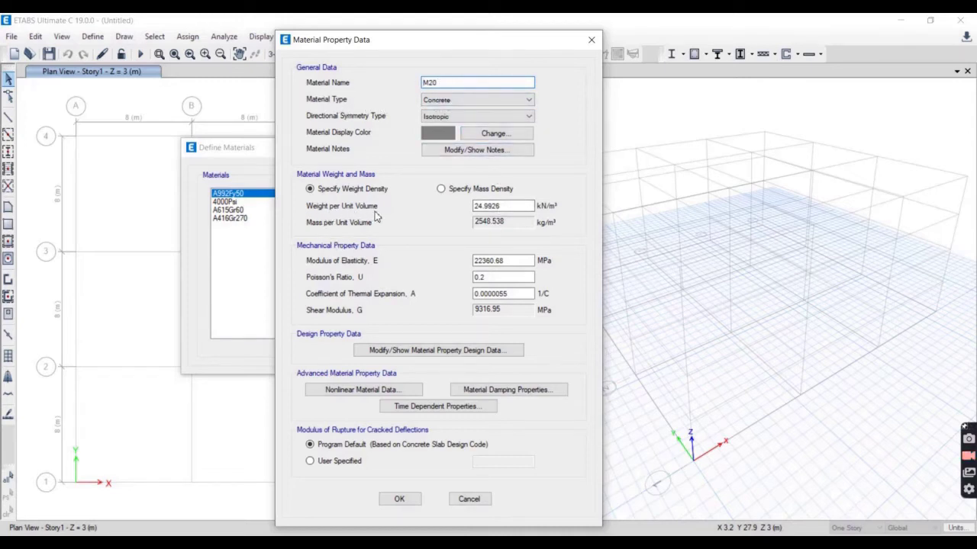
click(492, 208)
click(399, 499)
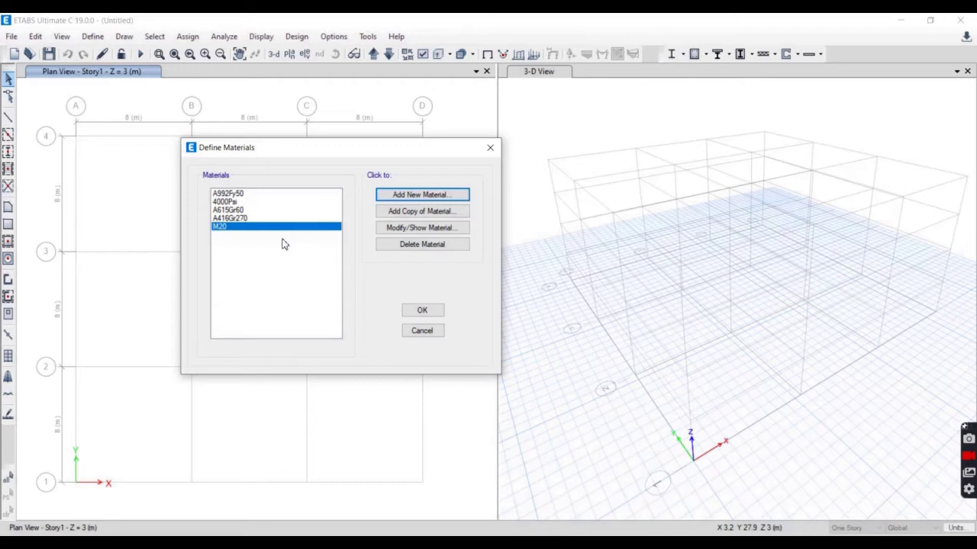
Step: Start another new material for region India with type Rebar, standard Indian and grade HYSD Grade 500
click(419, 196)
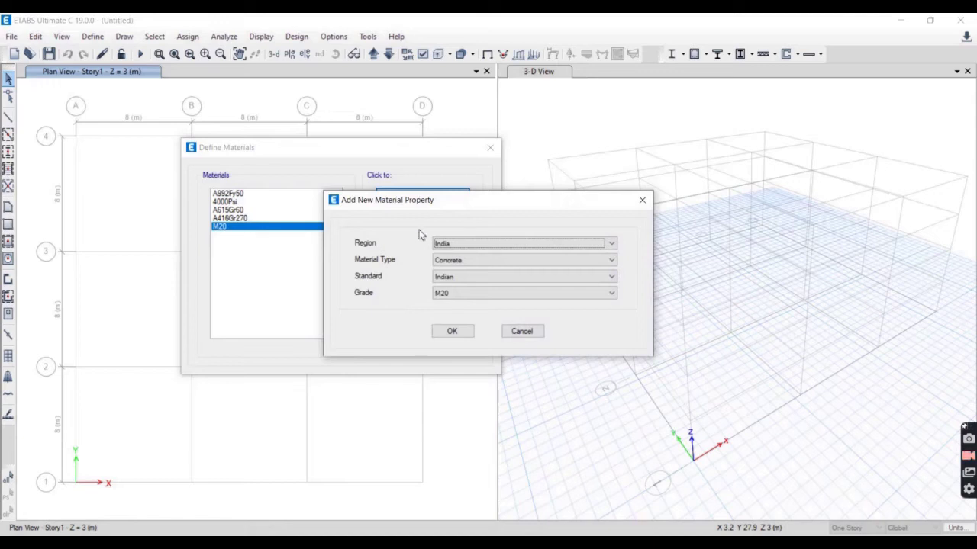
click(458, 244)
click(458, 244)
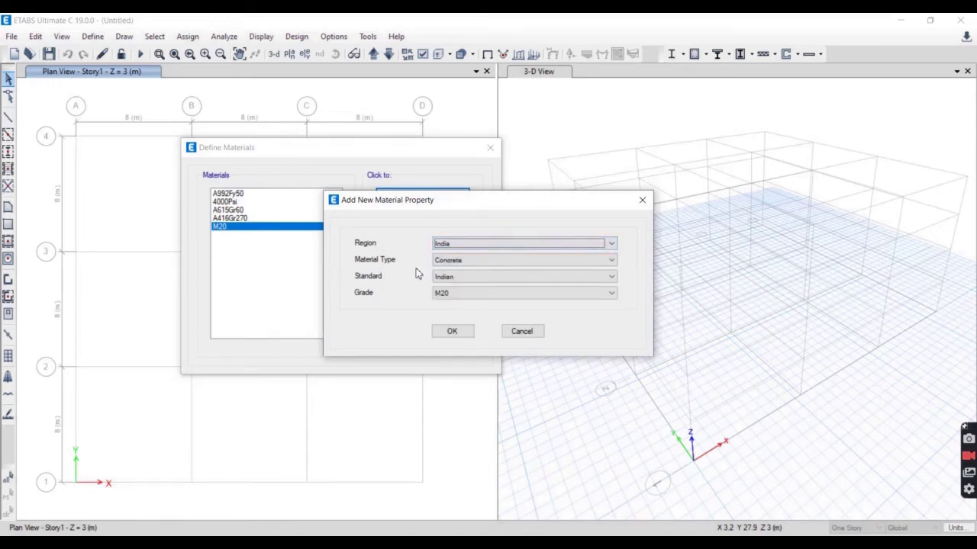
click(476, 259)
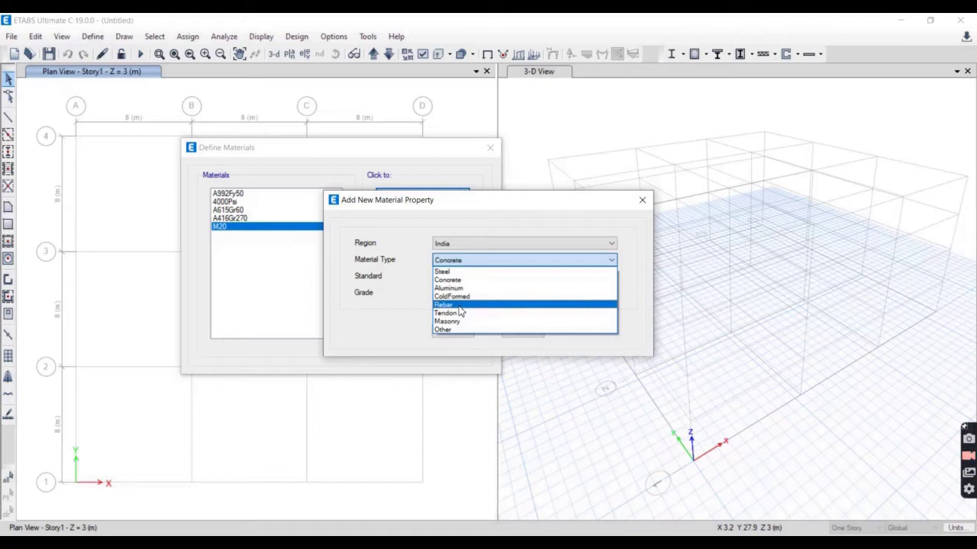
click(460, 305)
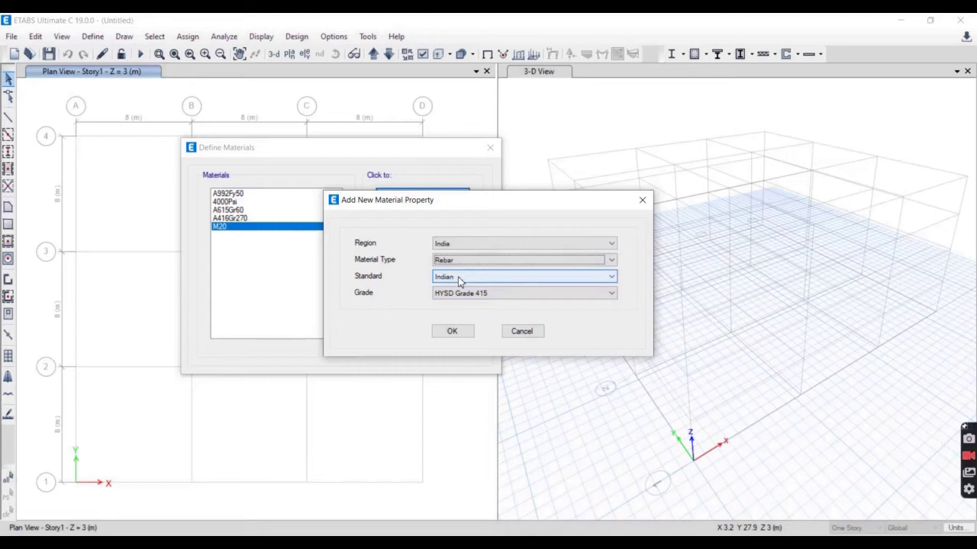
click(459, 280)
click(459, 287)
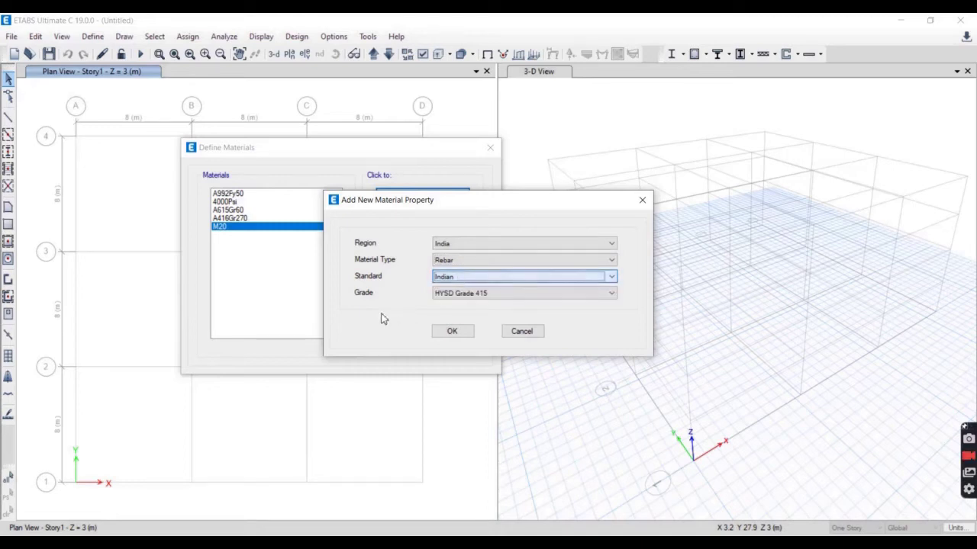
click(494, 297)
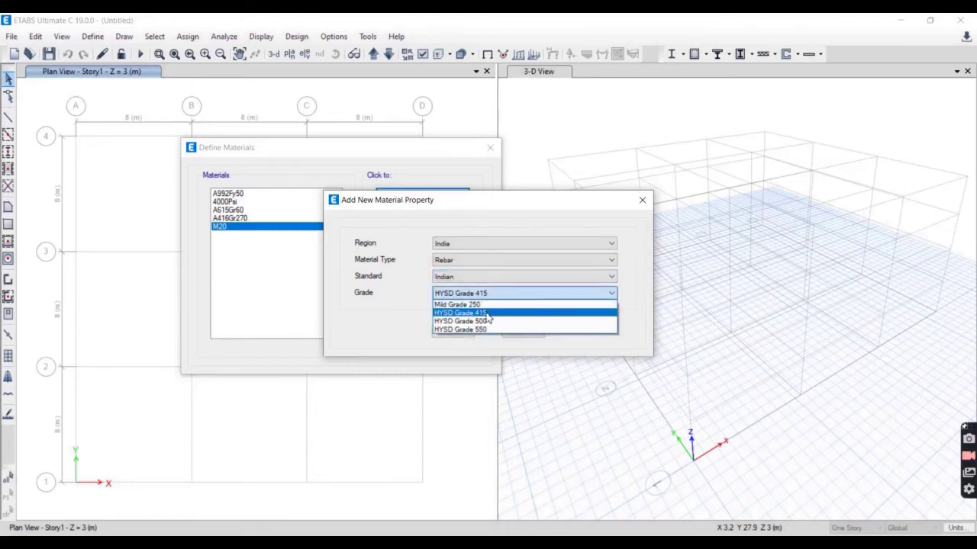
click(485, 321)
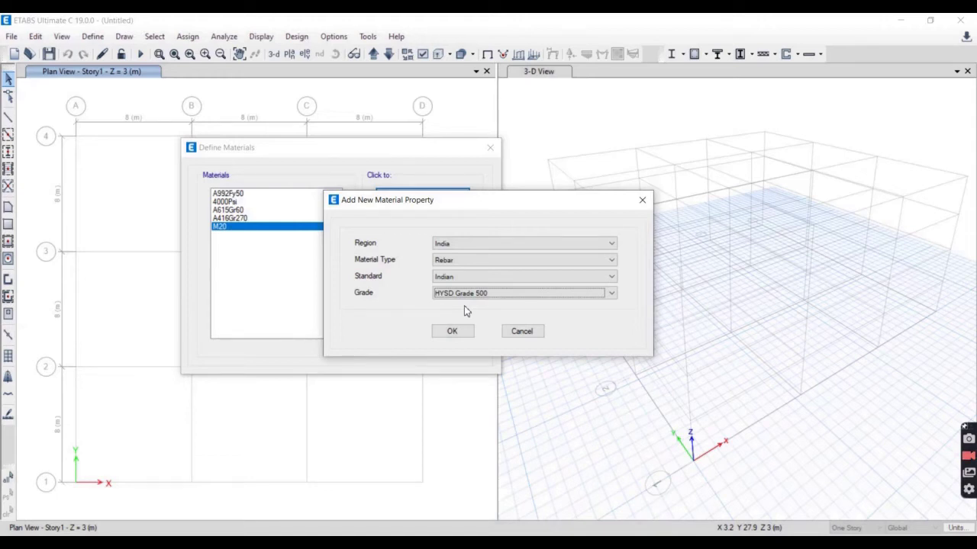
Step: Add the HYSD Grade 500 rebar to the material list with its default property data
click(463, 265)
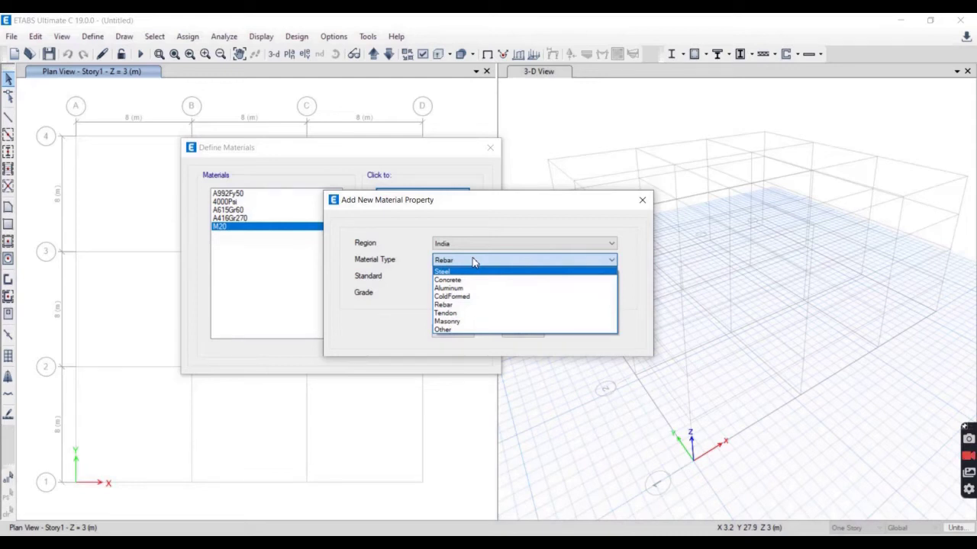
click(473, 261)
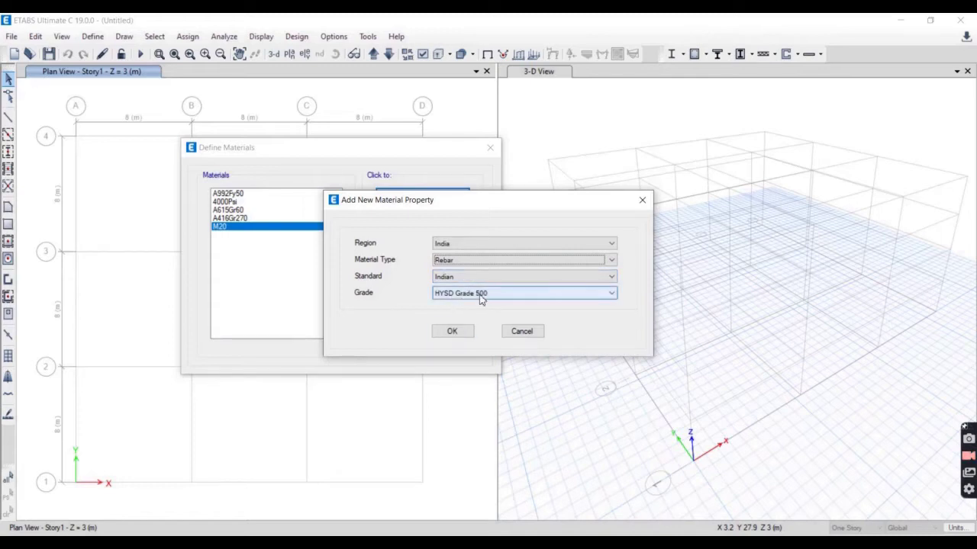
click(460, 333)
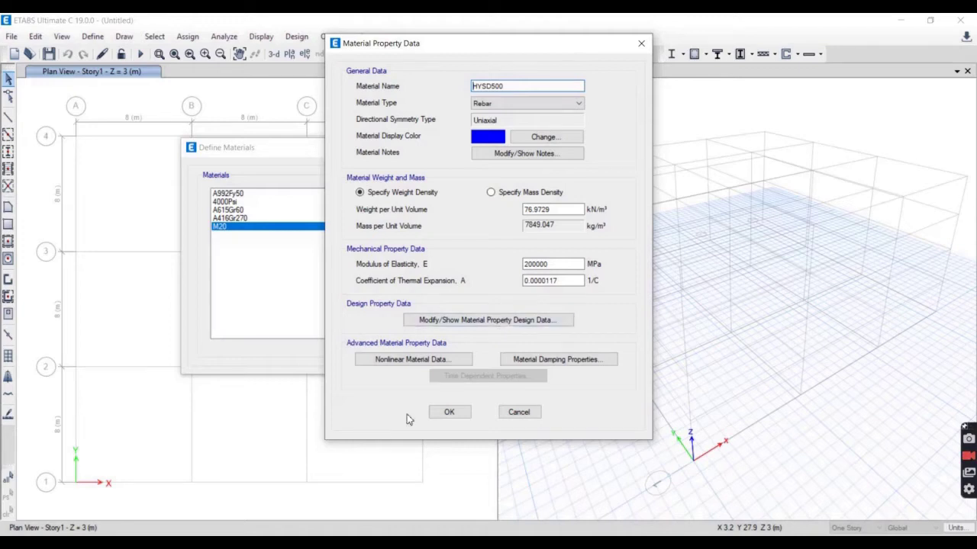
click(446, 412)
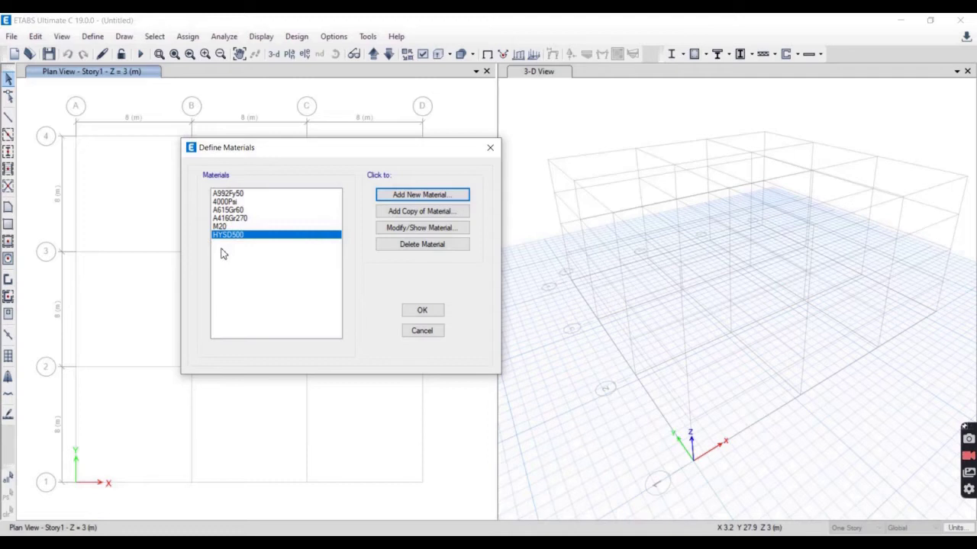
Step: Start another new material for region India with type Steel, standard Indian and grade Fe250
click(415, 196)
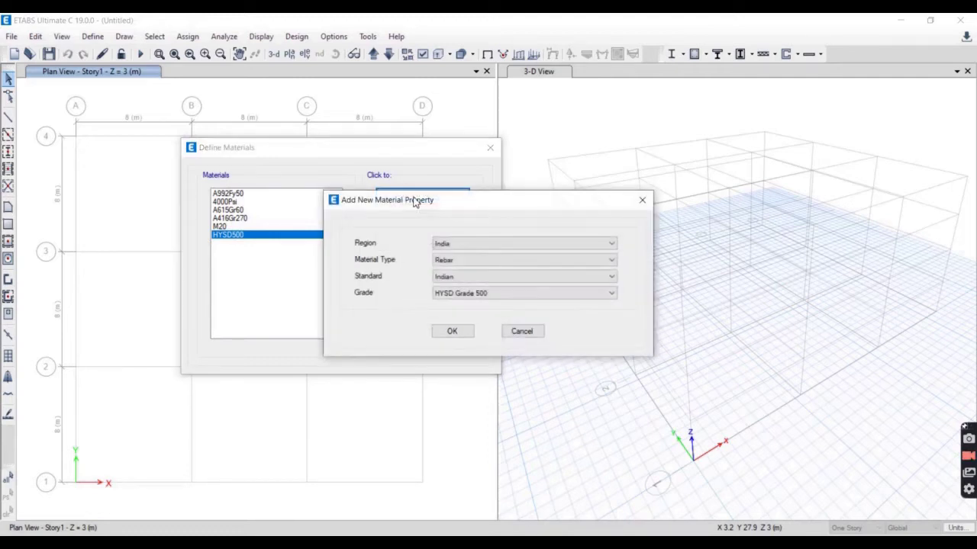
click(440, 263)
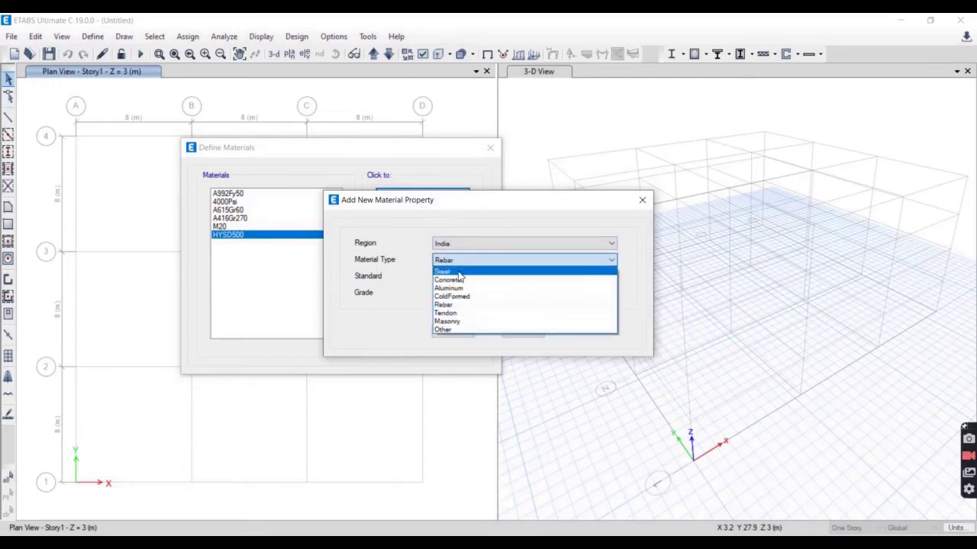
click(459, 273)
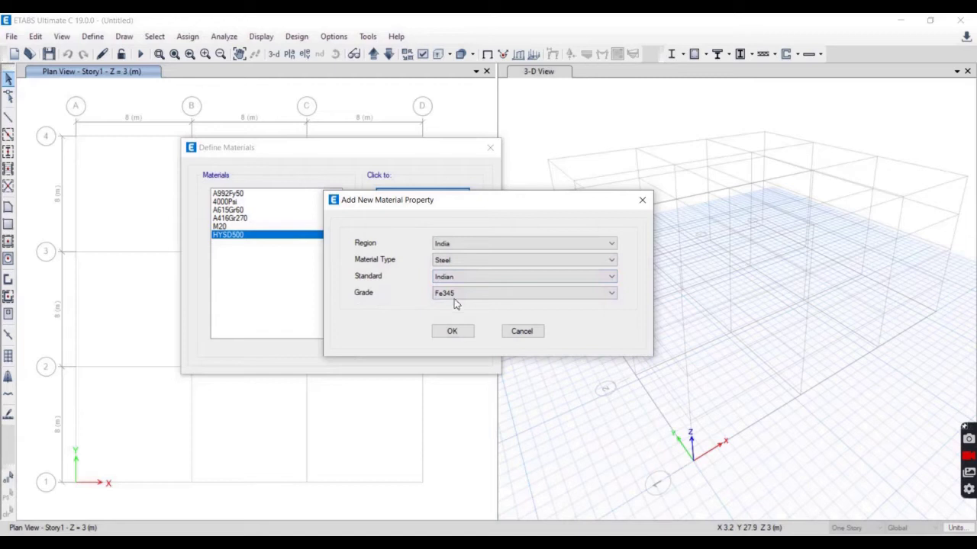
click(473, 293)
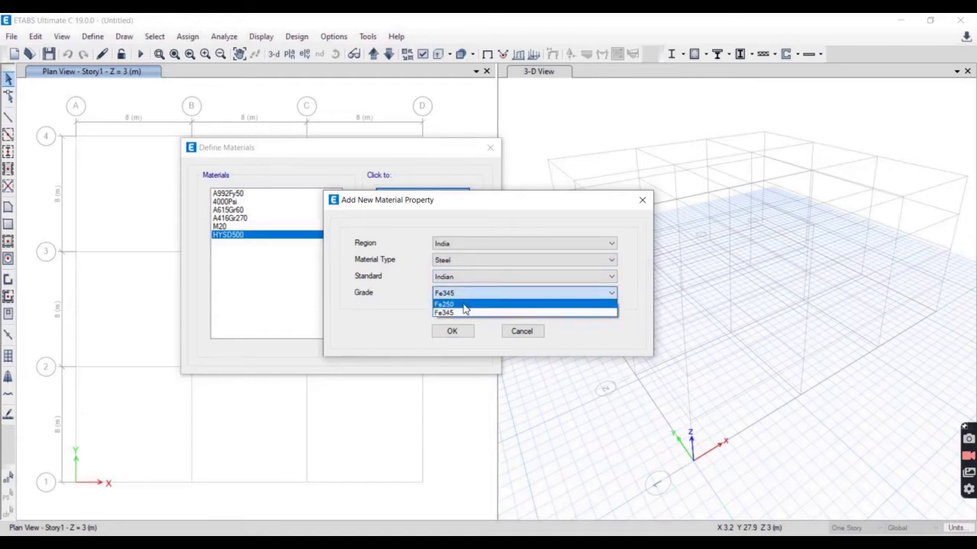
click(464, 304)
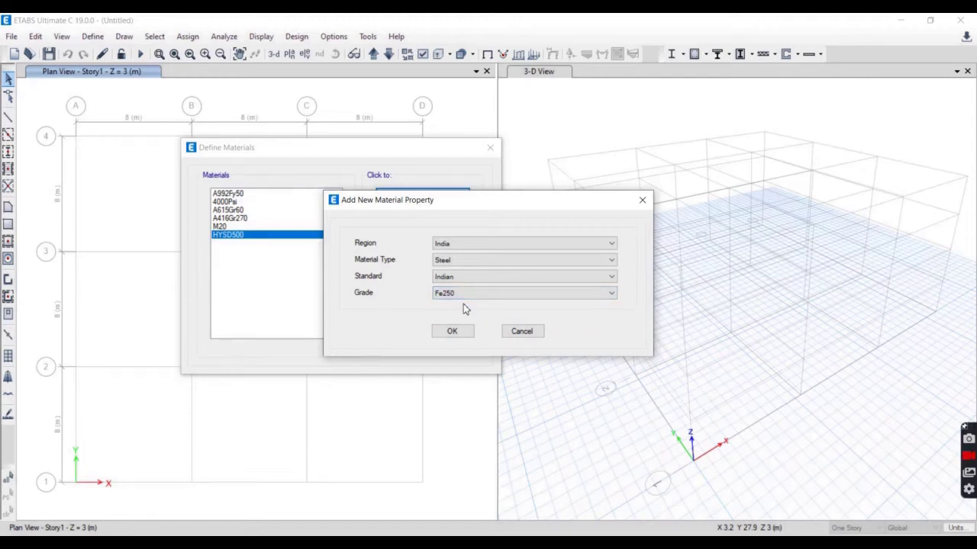
click(463, 296)
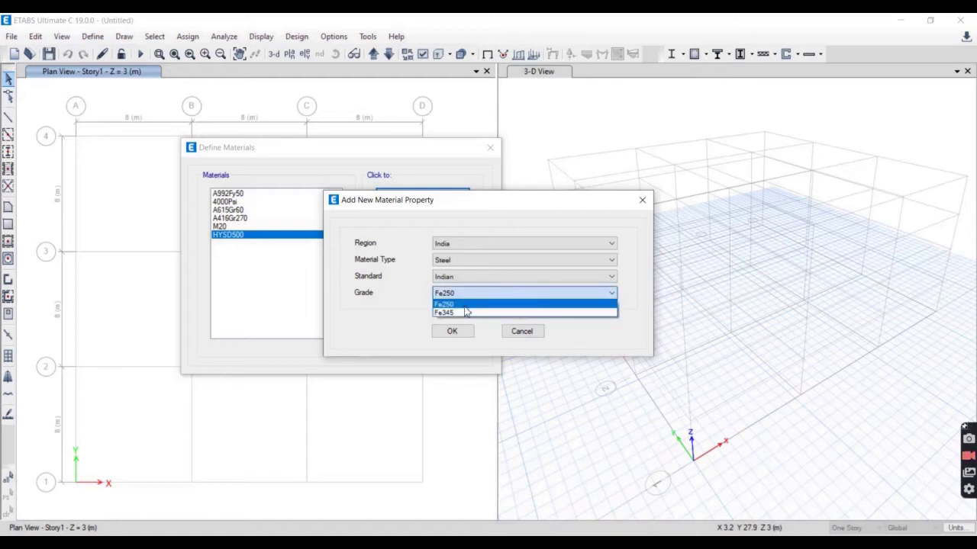
click(462, 306)
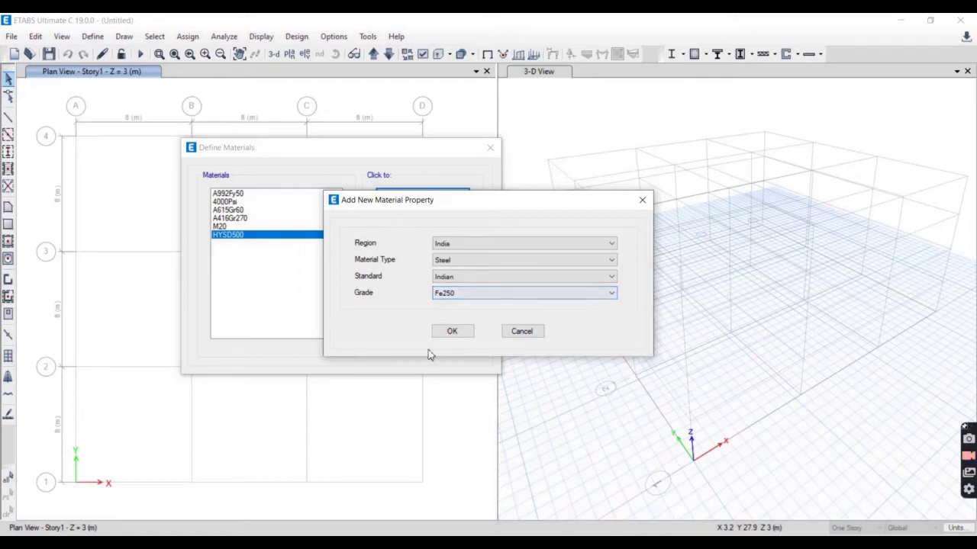
Step: Add the Fe250 steel to the material list with its default property data and accept the material definitions
click(453, 332)
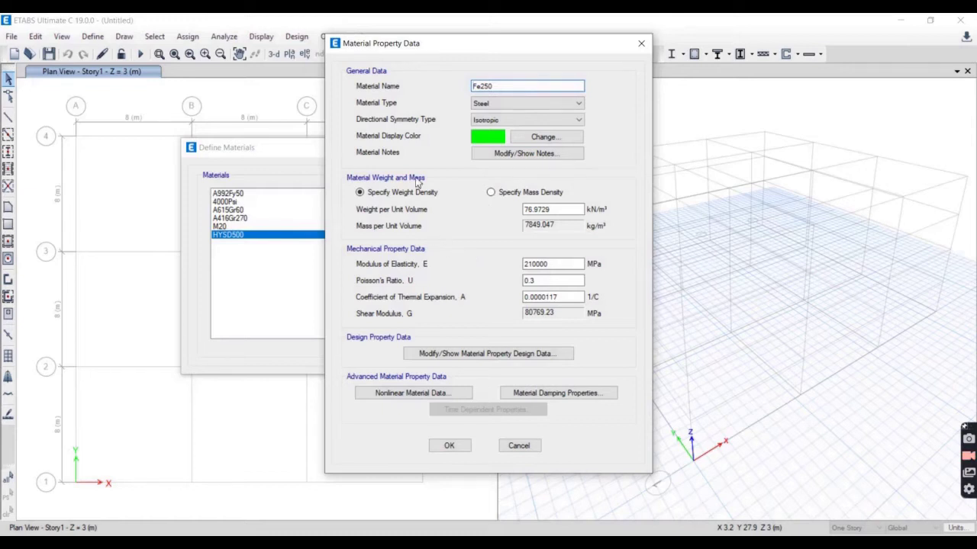
click(450, 447)
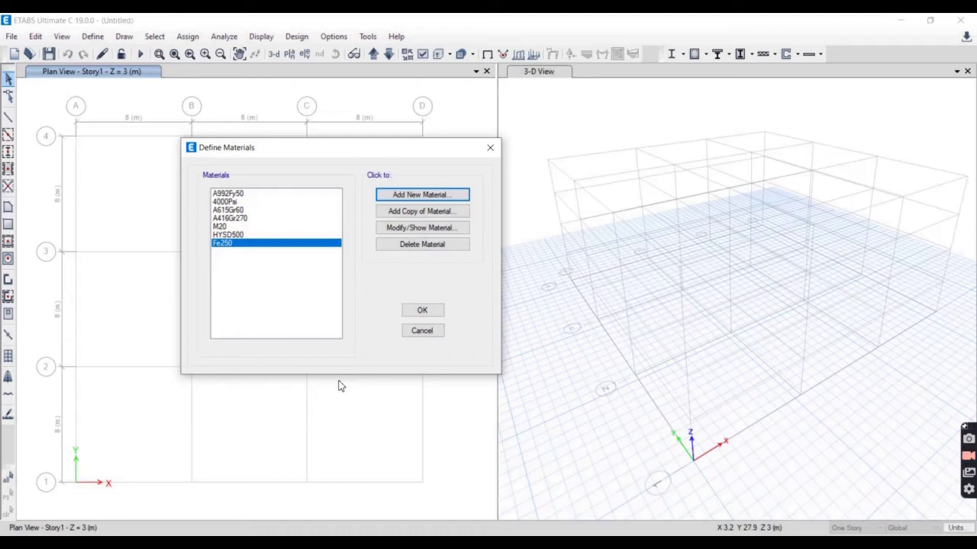
click(238, 237)
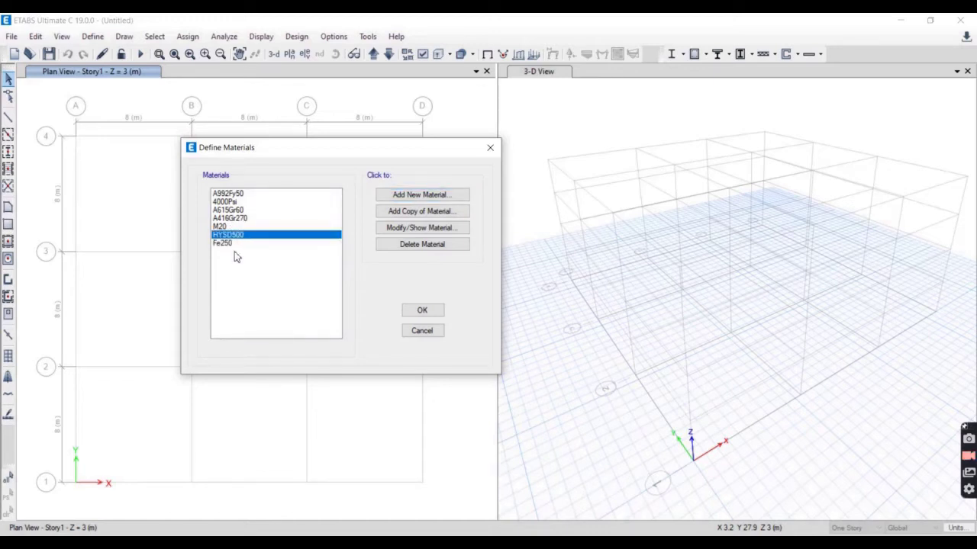
click(233, 246)
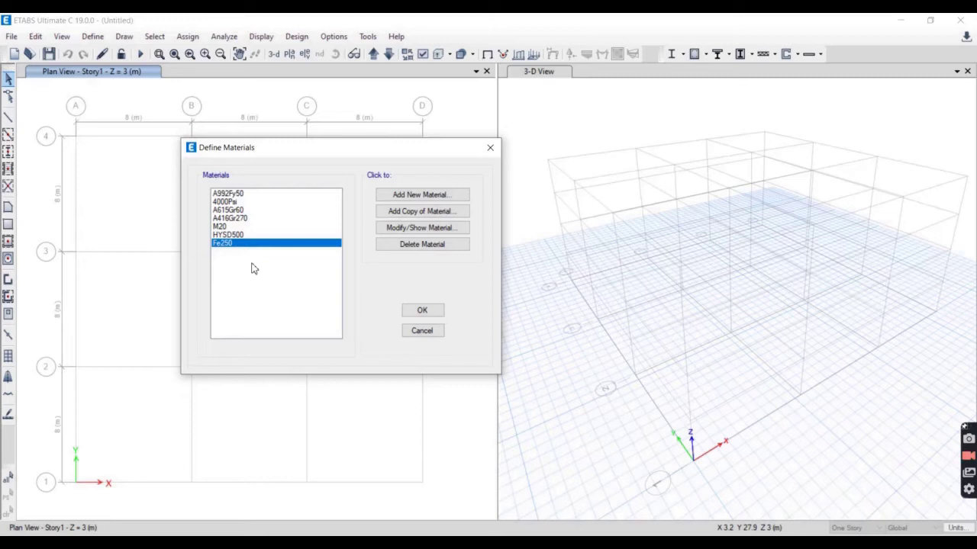
click(423, 311)
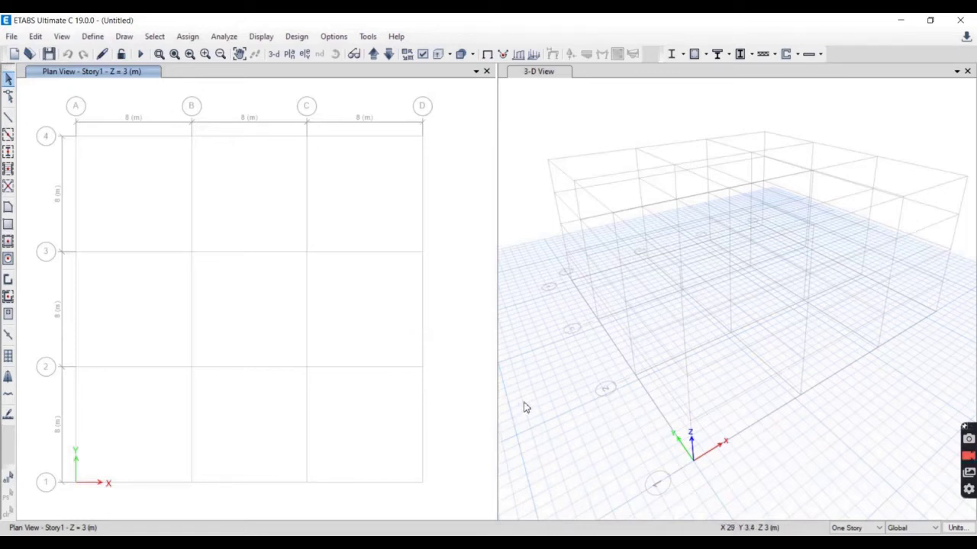
Step: Switch to the ground floor plan image GF.PNG in Photos and examine its column grid spacings in both directions
click(900, 23)
click(424, 49)
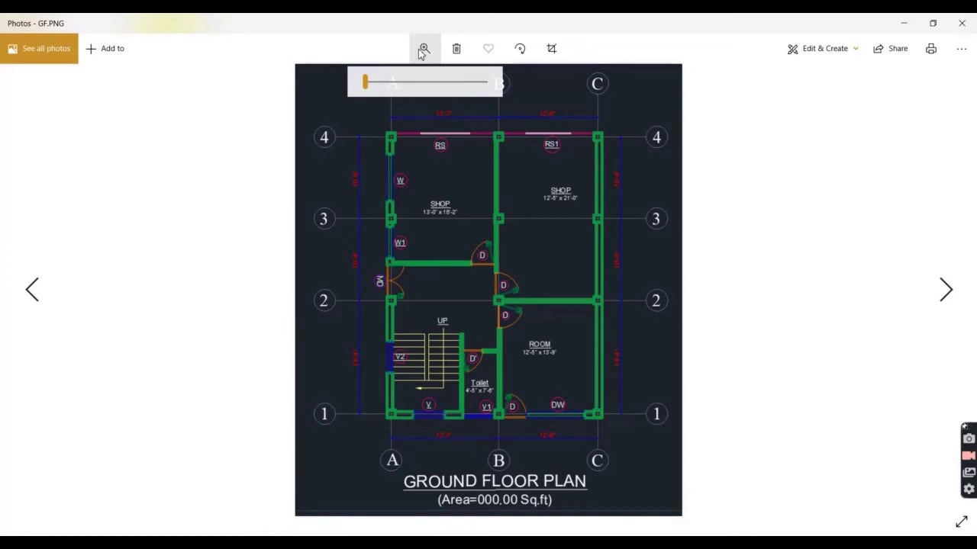
drag(366, 82, 387, 84)
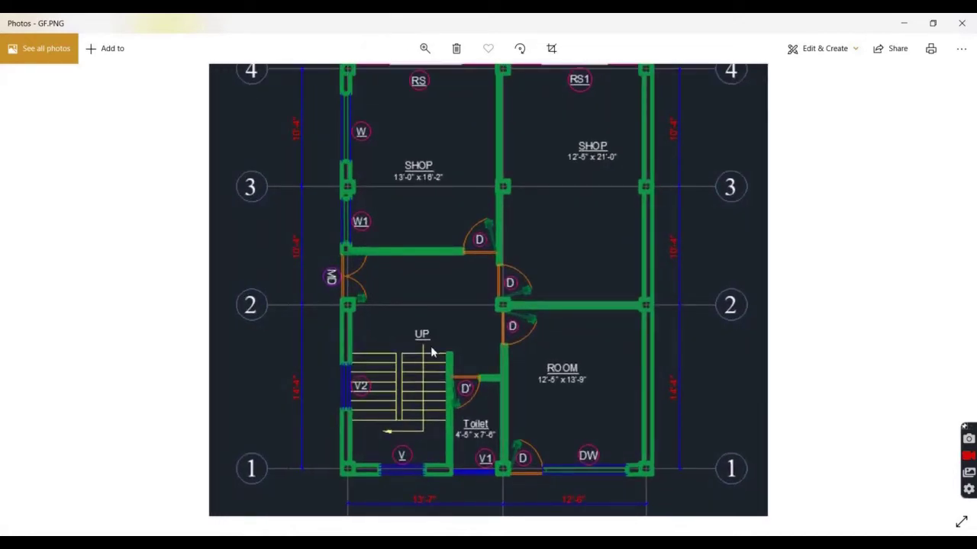
drag(430, 323, 435, 211)
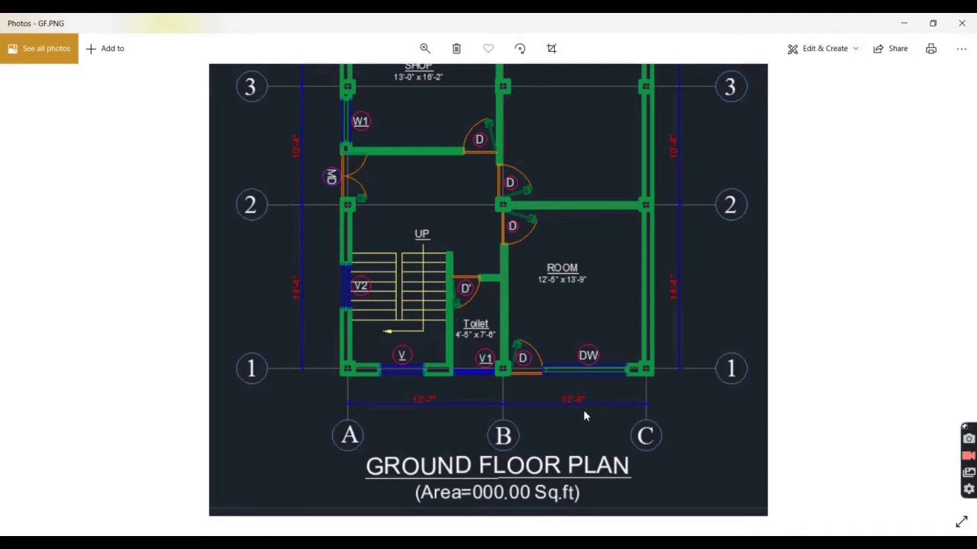
scroll(607, 301, up, 2)
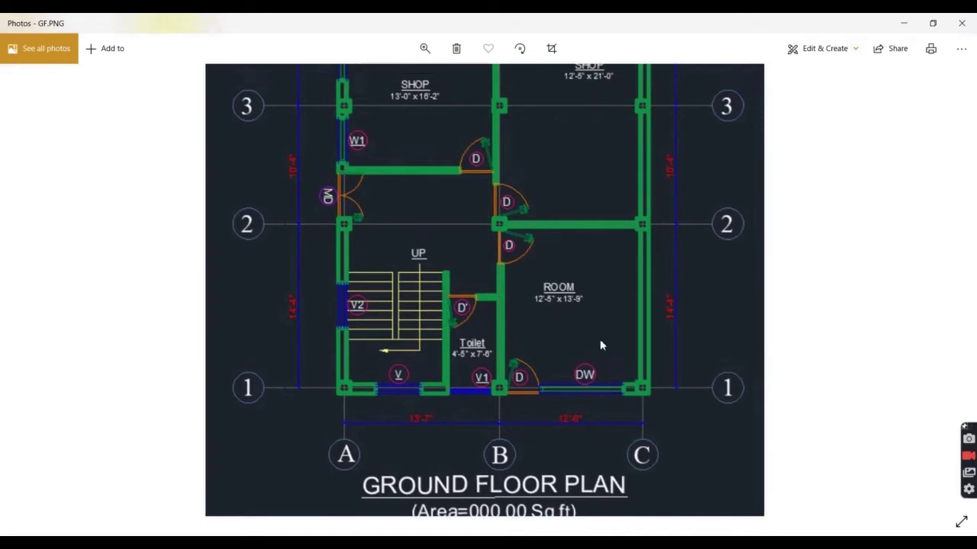
drag(678, 281, 628, 273)
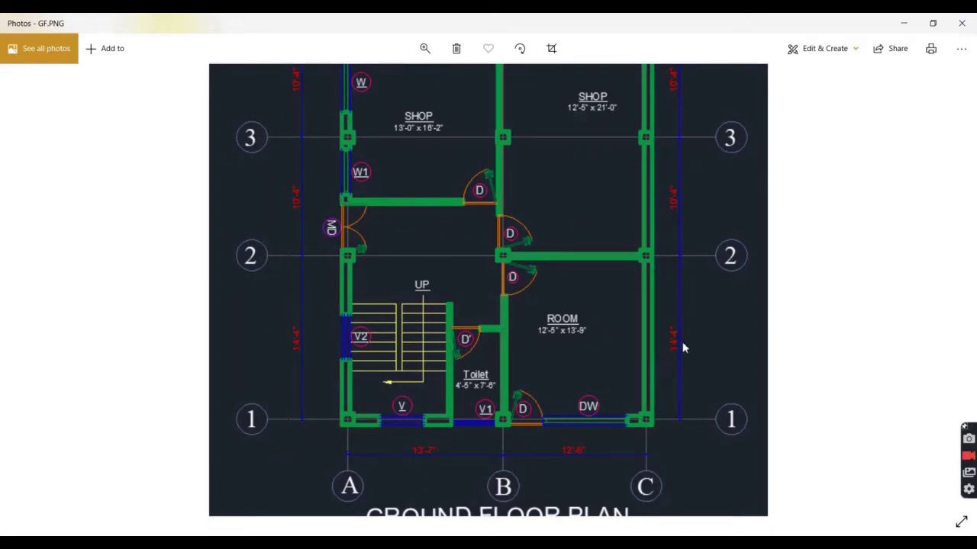
click(429, 52)
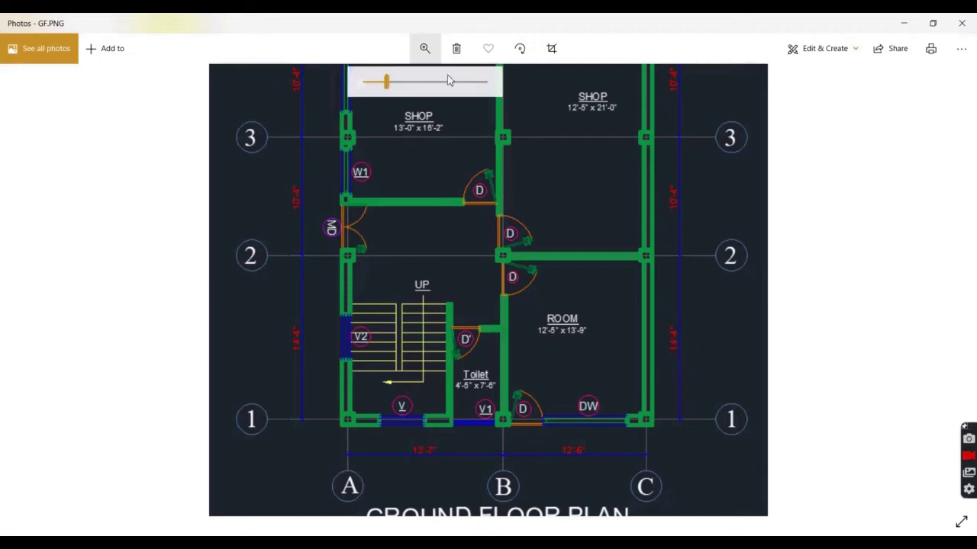
drag(387, 81, 409, 82)
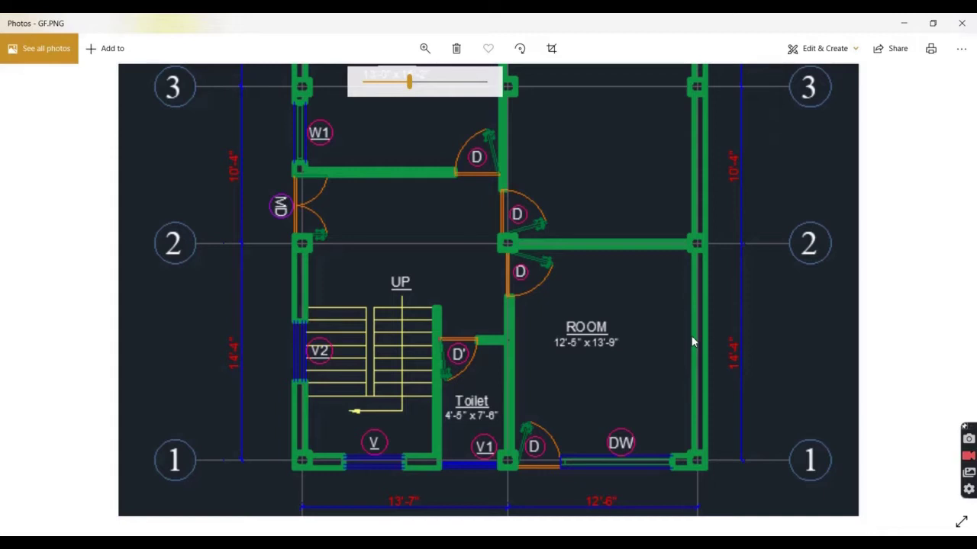
drag(409, 83, 362, 86)
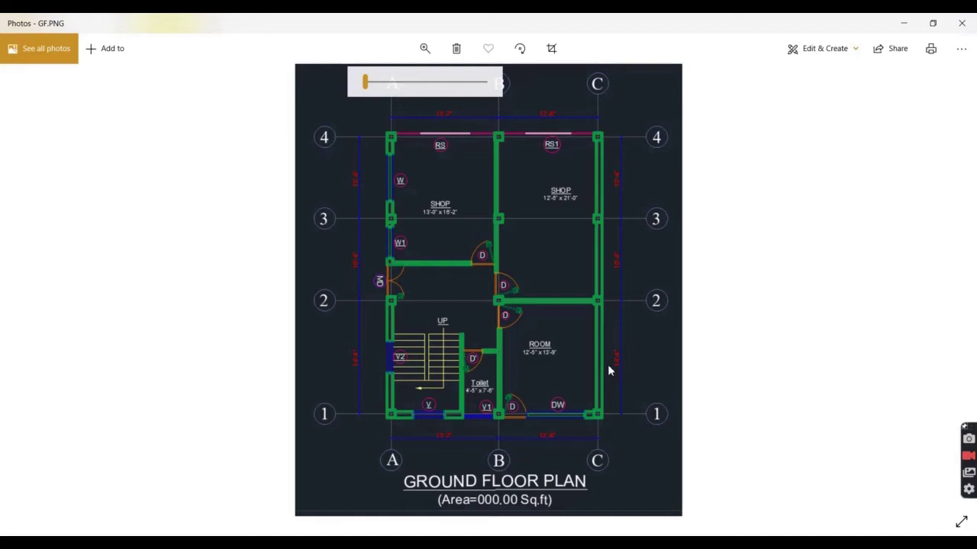
Step: Check the neighbouring images, then return to the ground floor plan and examine the bay lengths between grid lines 1 and 4
key(Right)
key(Left)
key(Left)
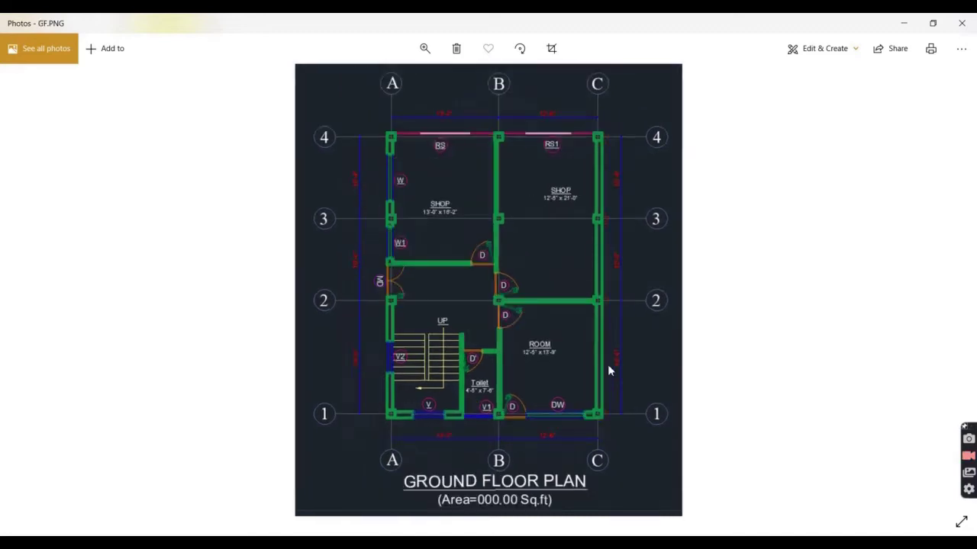
key(Right)
click(425, 48)
drag(367, 81, 393, 86)
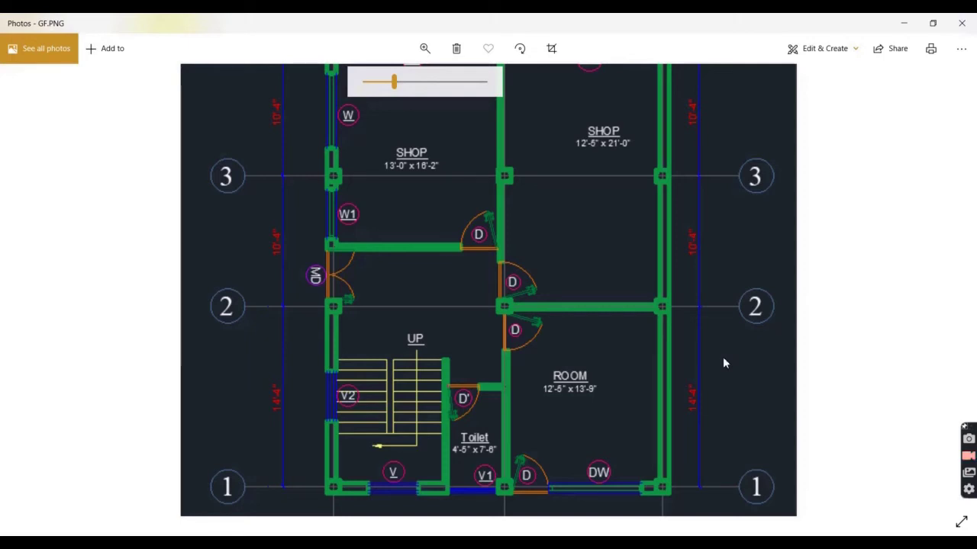
drag(393, 88, 358, 93)
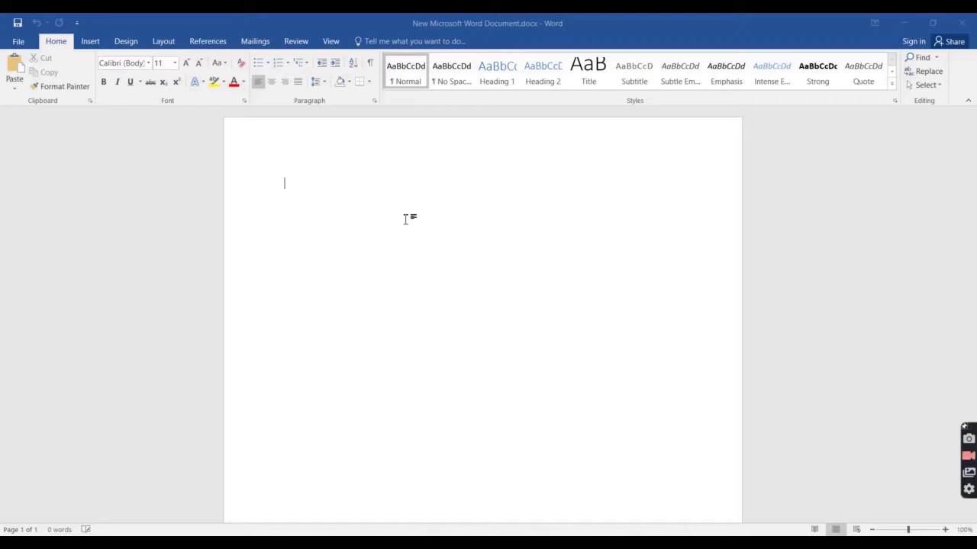
Step: Switch to the blank Word document and write the span-to-depth ratio as "L/d =16"
click(301, 167)
text(L/D)
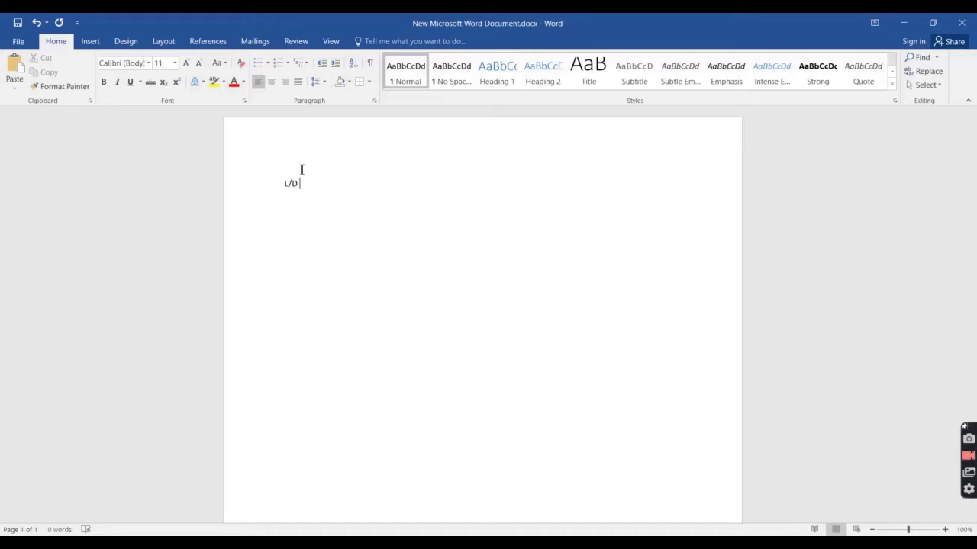
text(+)
key(BackSpace)
text(=16)
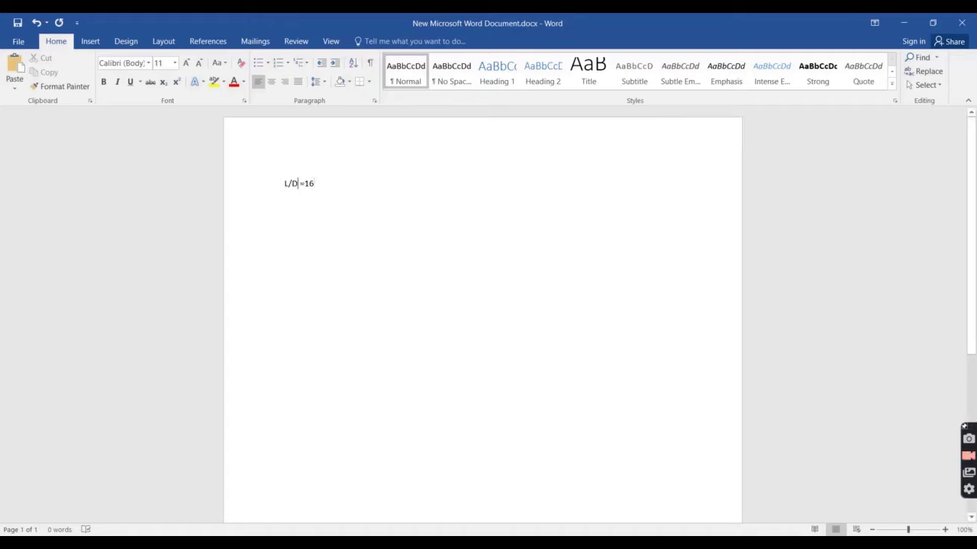
key(BackSpace)
text(d)
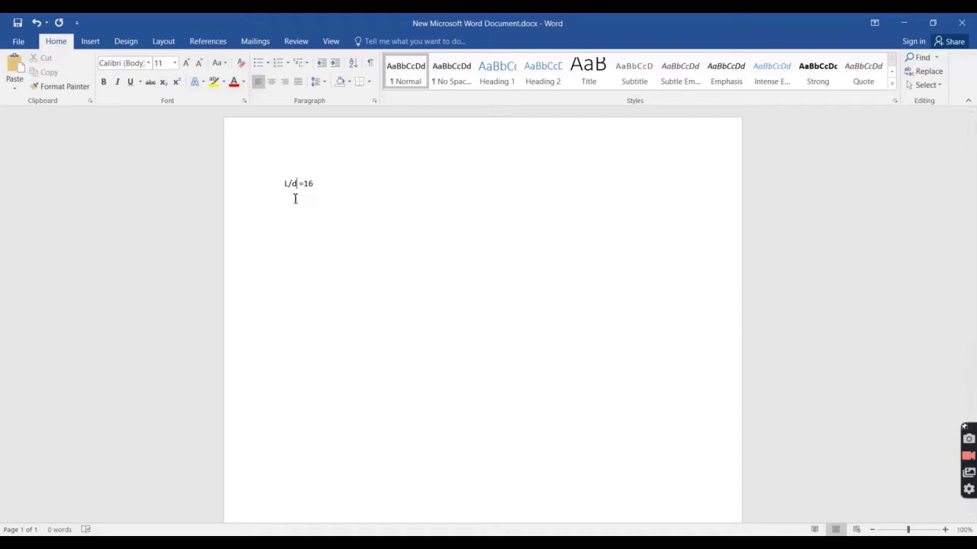
Step: Write "d=L/16" on the line below the ratio and begin a third line with "="
click(328, 189)
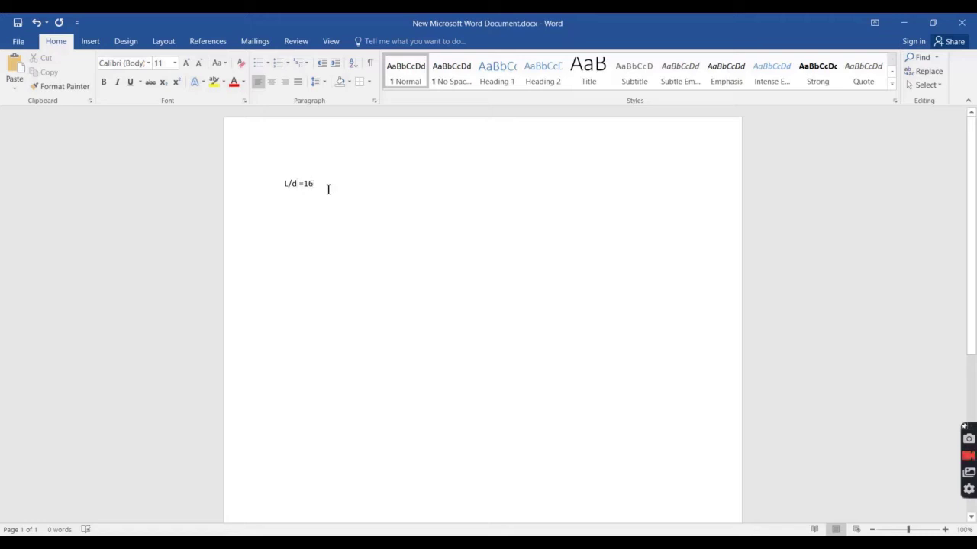
key(Return)
key(Return)
click(328, 190)
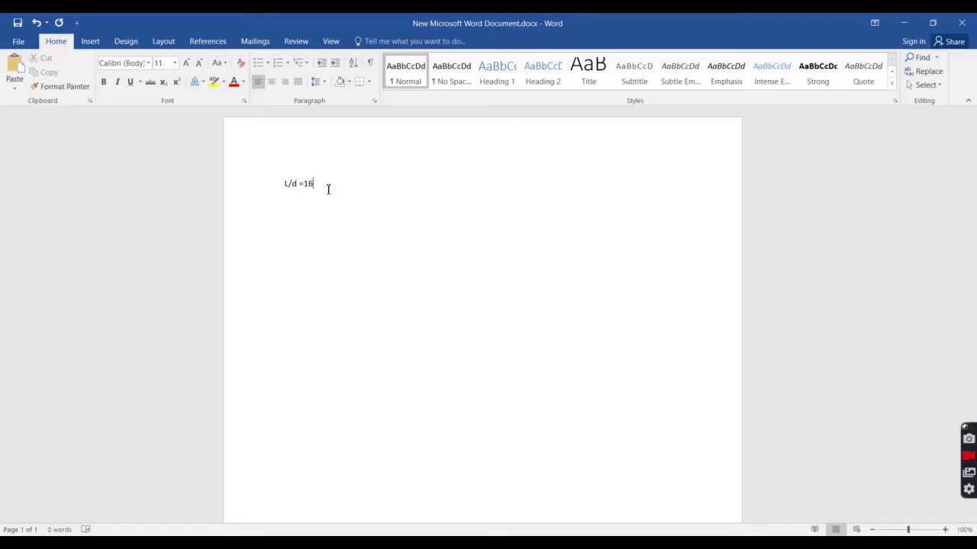
click(299, 203)
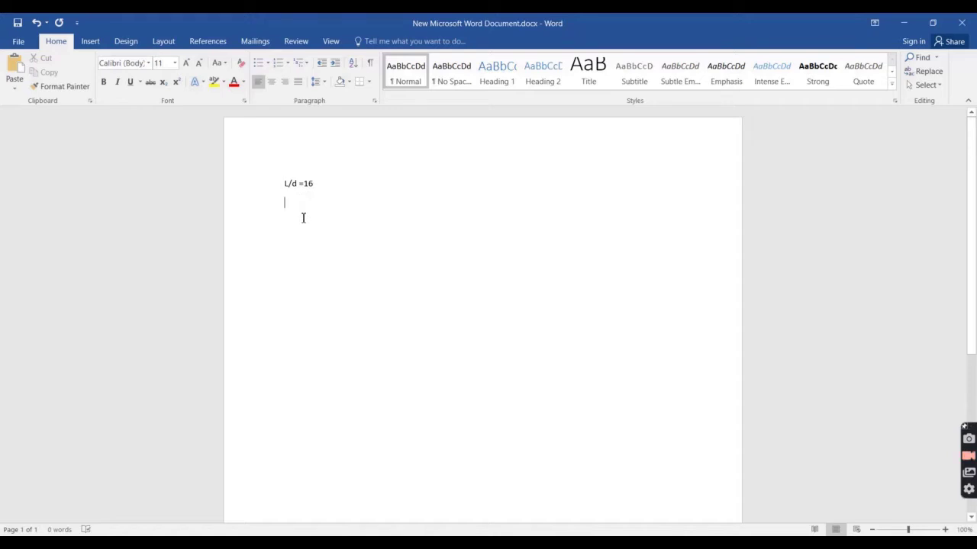
text(D=)
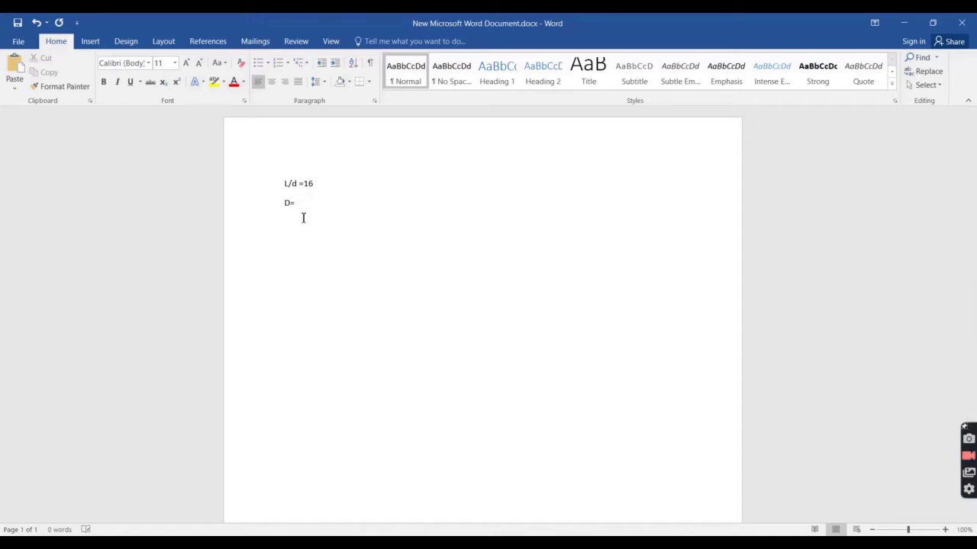
double_click(288, 202)
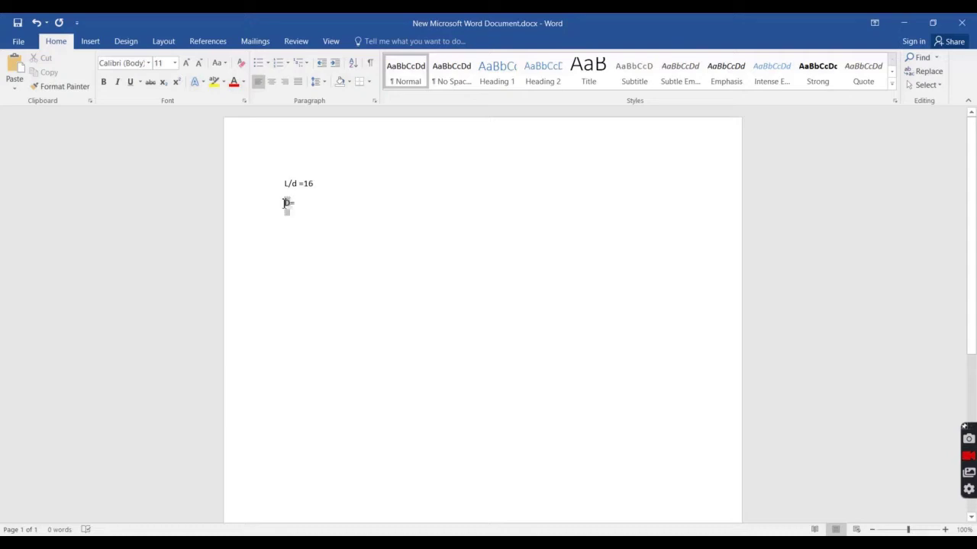
click(283, 203)
drag(282, 203, 290, 203)
click(284, 203)
key(Delete)
text(d=L/16)
key(Return)
text(=)
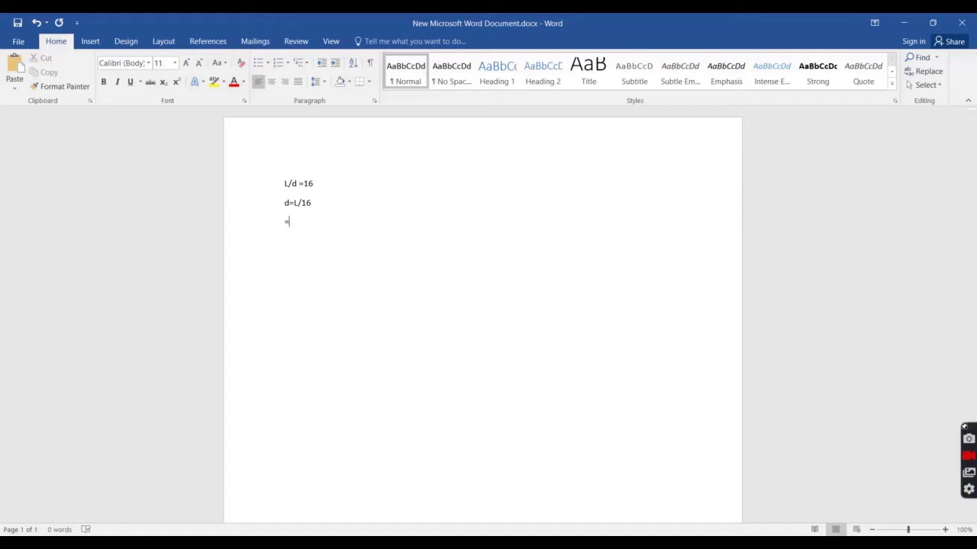
Step: Switch to the ground floor plan GF.PNG and read the bay length between grid lines 1 and 2 at a larger scale
key(alt+Tab)
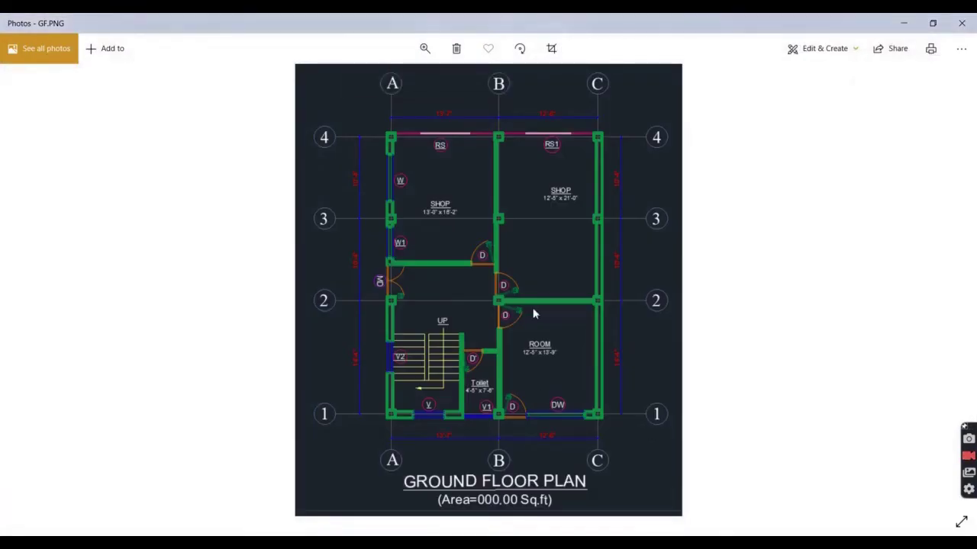
click(425, 48)
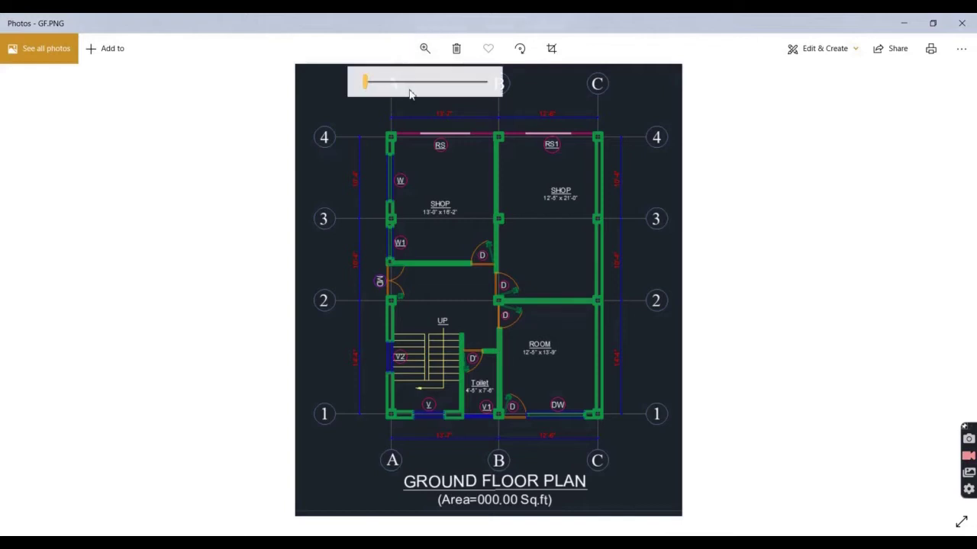
drag(371, 82, 384, 82)
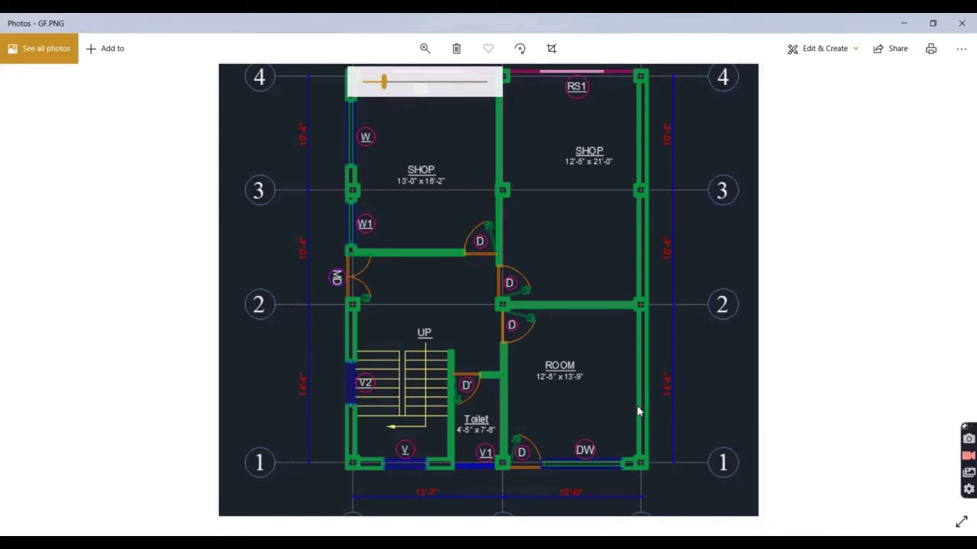
Step: Switch to the Calculator and convert the 14'-4" span to inches by computing 14 × 12 and adding 4
click(783, 534)
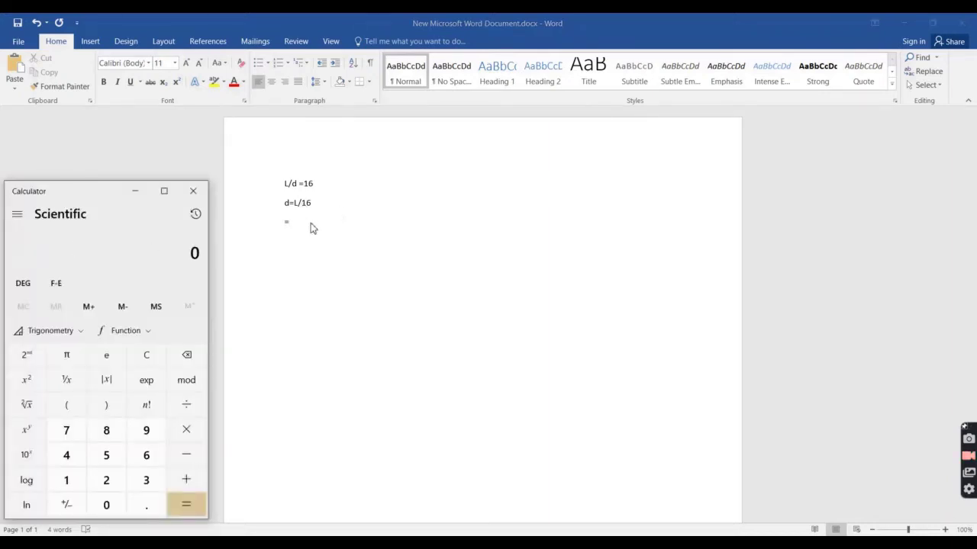
click(66, 483)
click(67, 455)
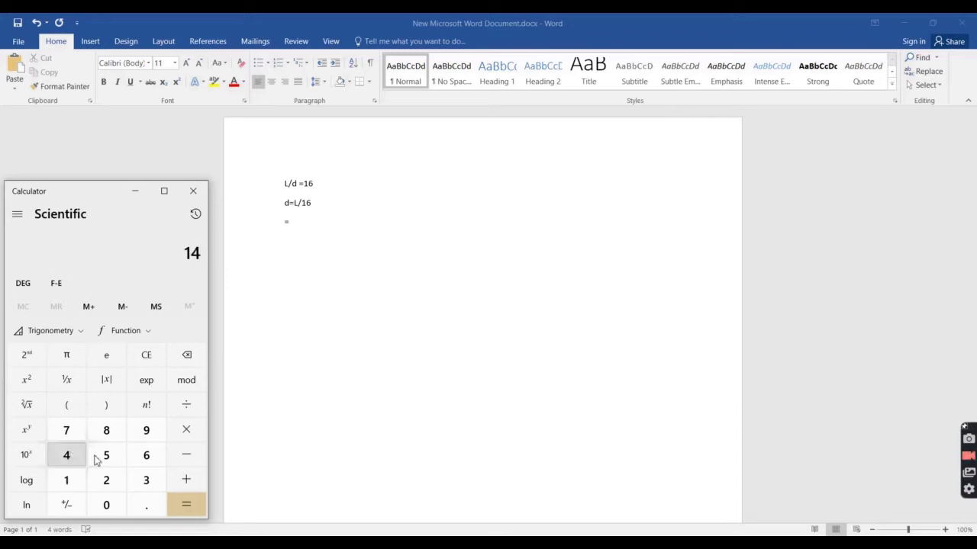
click(185, 430)
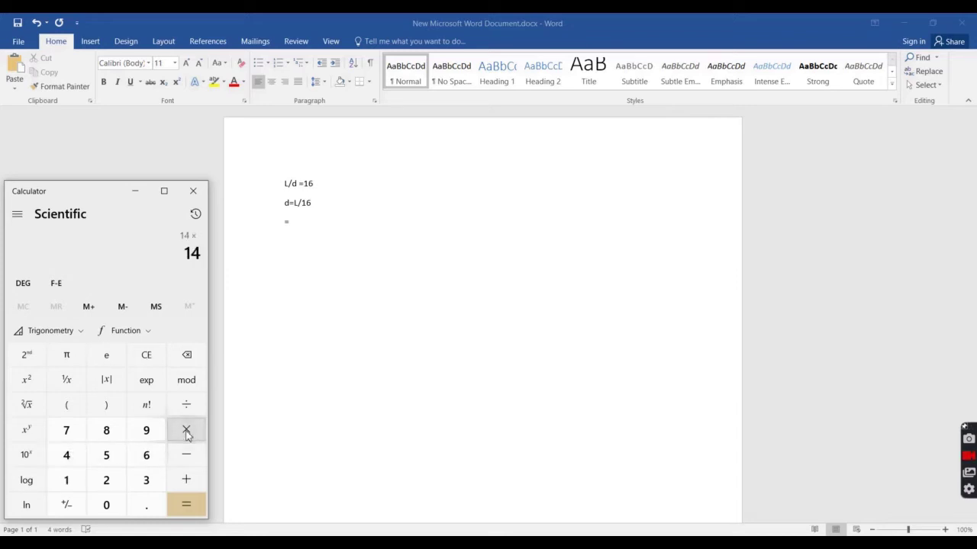
click(74, 480)
click(107, 479)
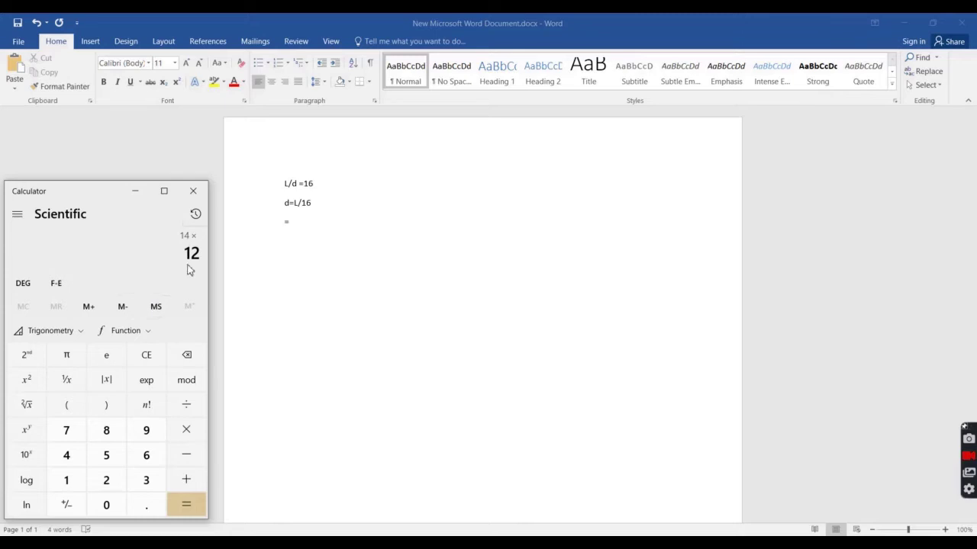
click(186, 504)
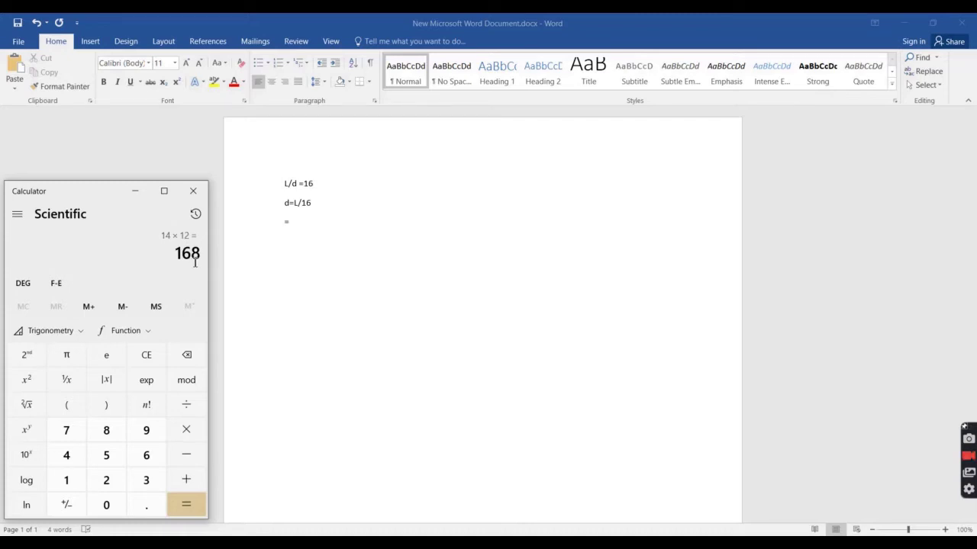
click(186, 487)
click(70, 455)
click(197, 511)
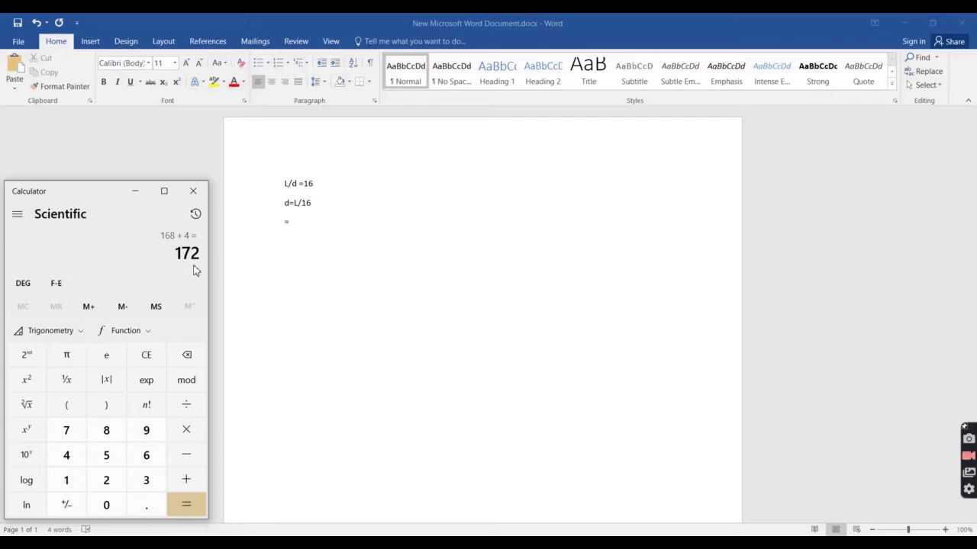
Step: Complete the third line of the Word document so that it reads "=172/16"
click(294, 228)
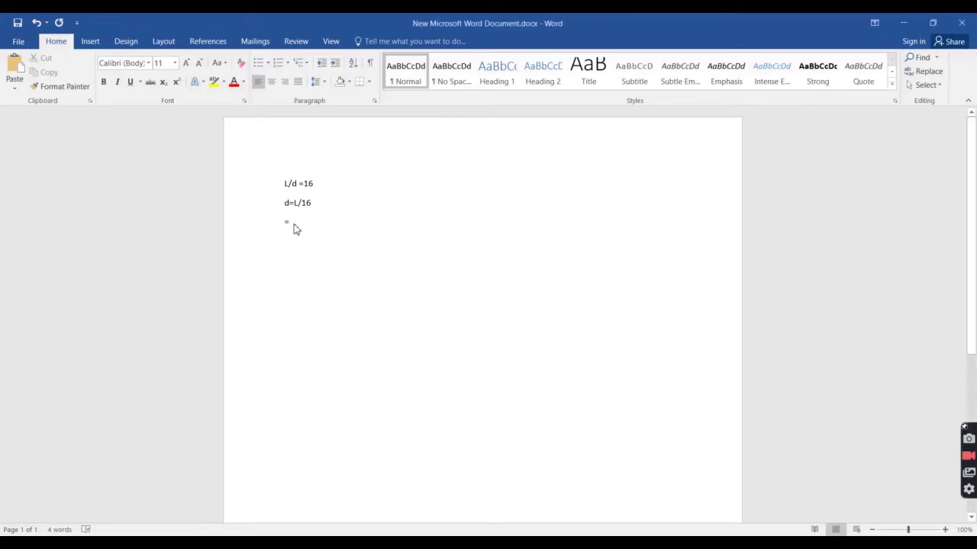
text(16)
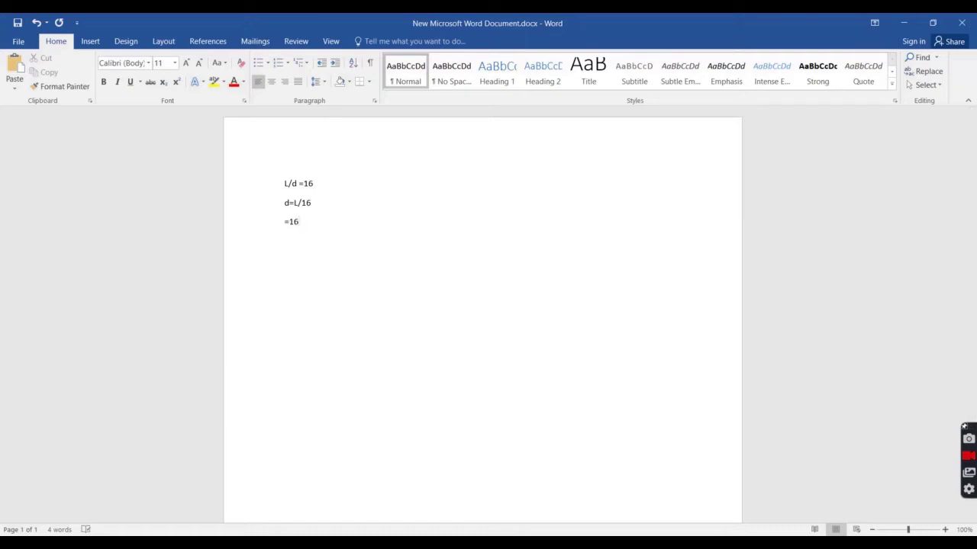
double_click(297, 224)
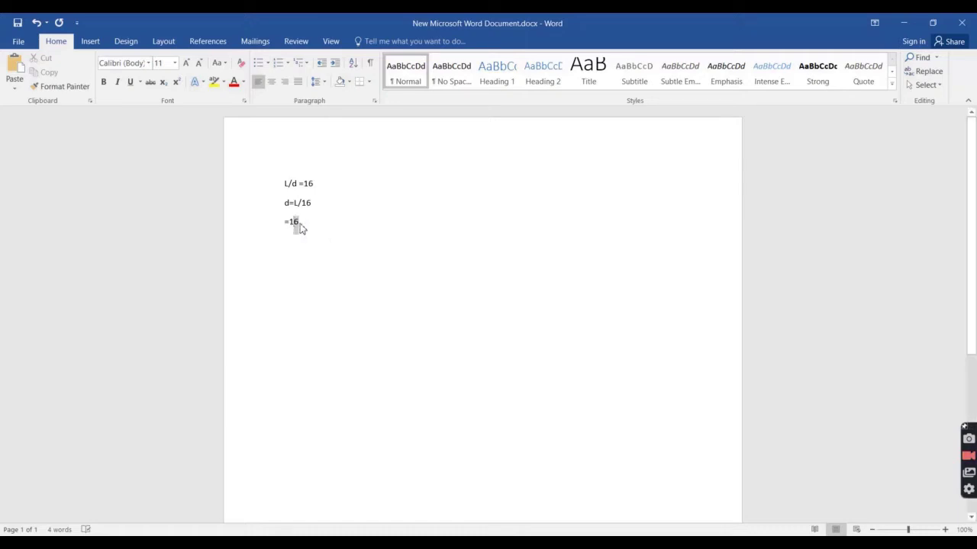
text(172/)
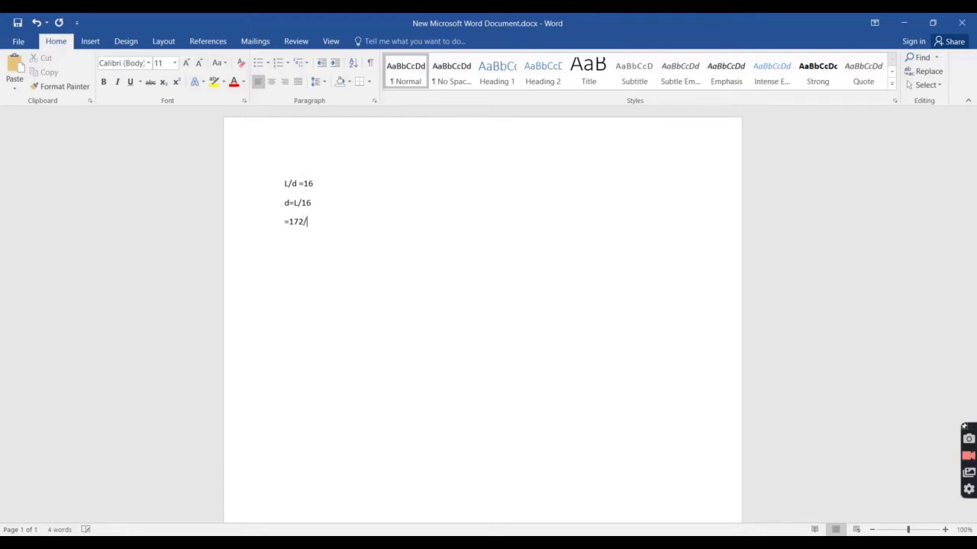
text(16)
Step: Switch to the Calculator and divide the 172-inch span by 16
key(alt+Tab)
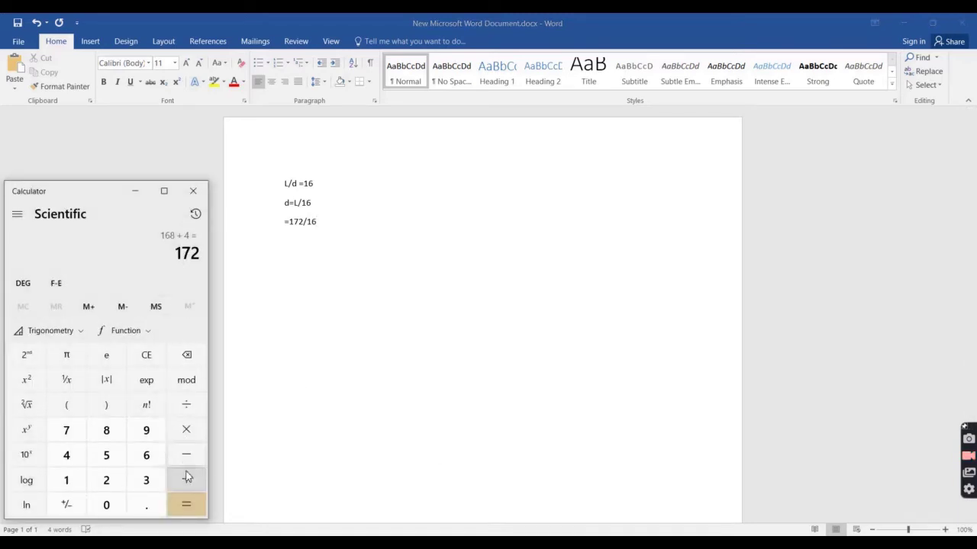
click(187, 404)
click(66, 485)
click(146, 455)
click(184, 507)
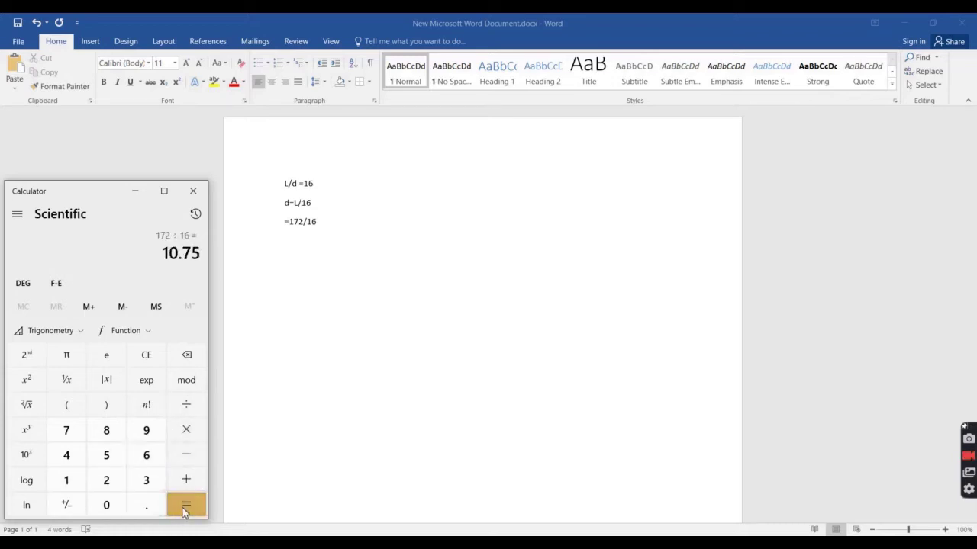
Step: Add a fourth line to the Word document giving the depth in inches as "=10.75″"
click(319, 227)
key(Return)
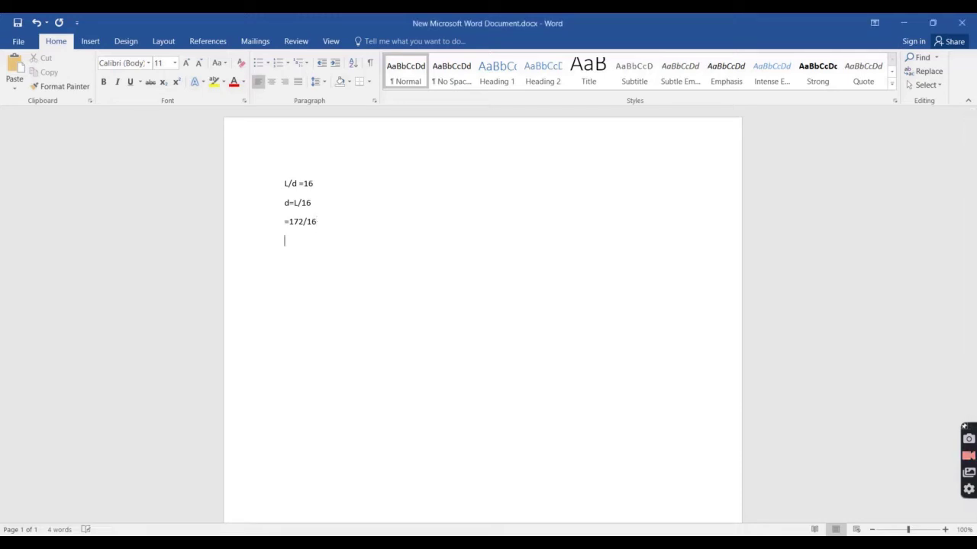
text(=)
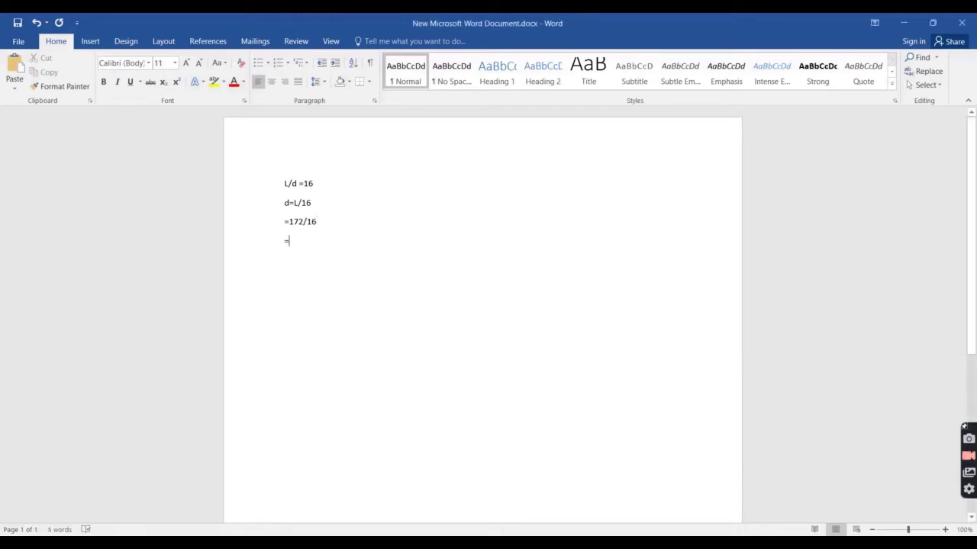
key(alt+Tab)
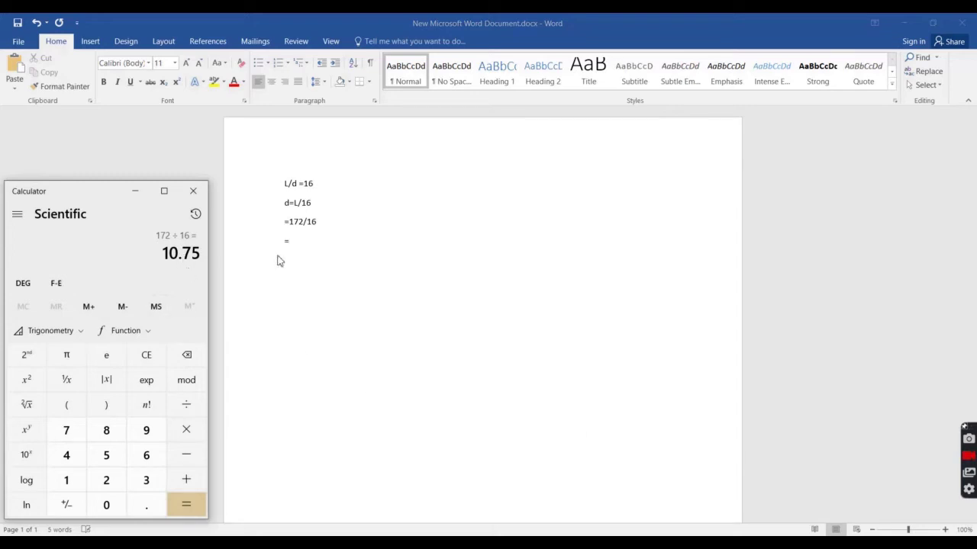
text(10.75)
click(294, 242)
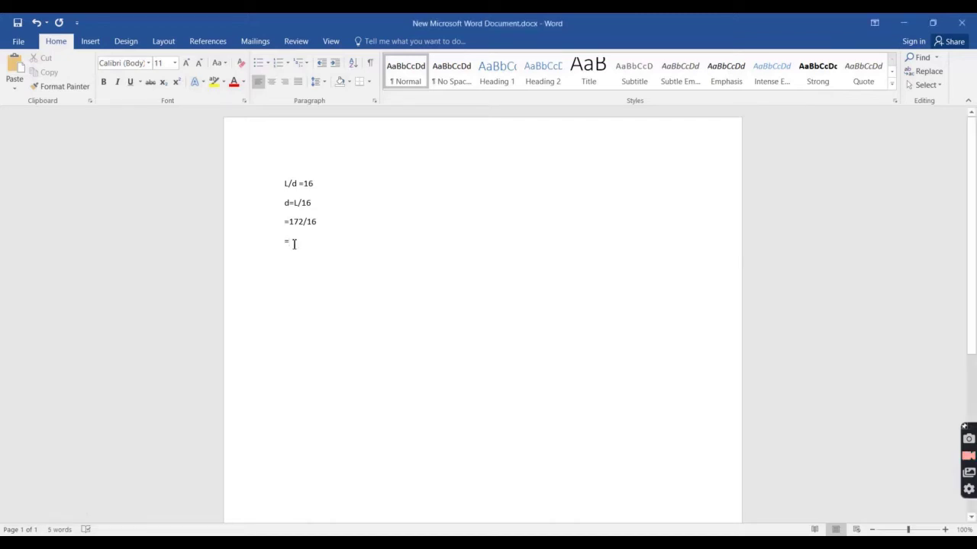
text(10.75)
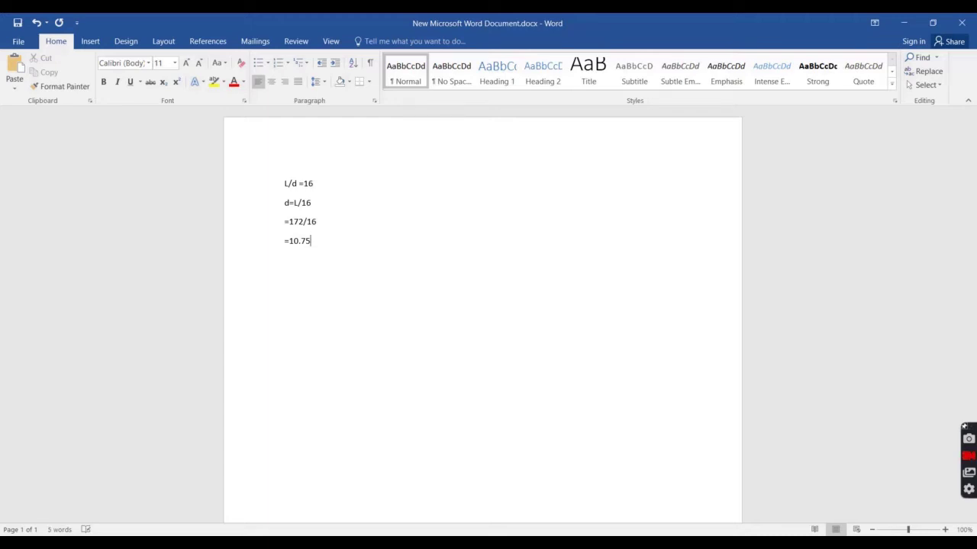
text(")
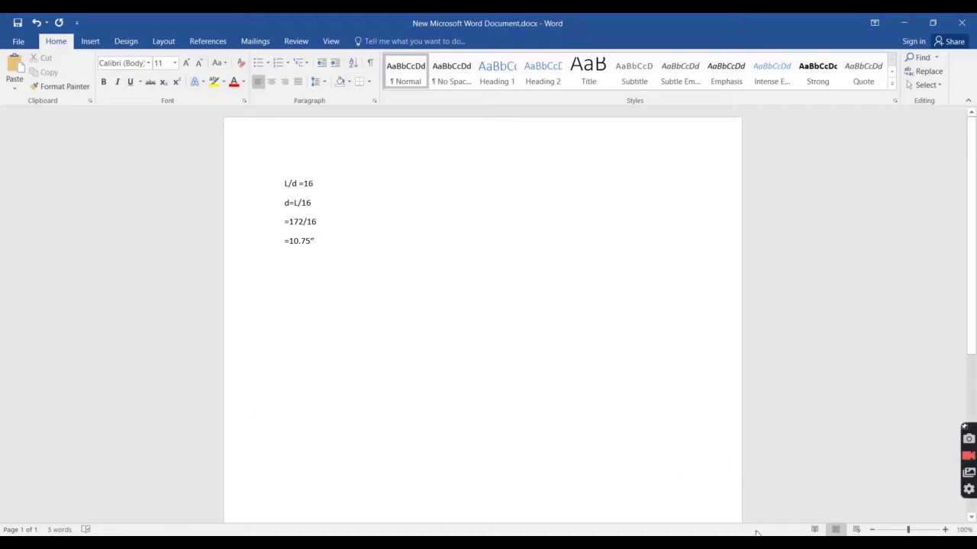
Step: Convert the depth to millimetres in the Calculator by multiplying 10.75 by 25.4
key(alt+Tab)
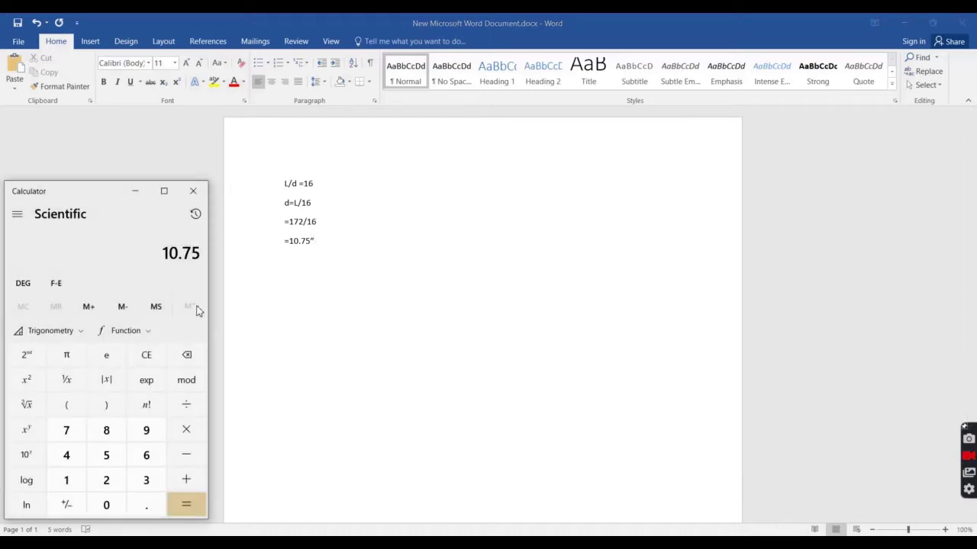
click(188, 434)
text(25.7)
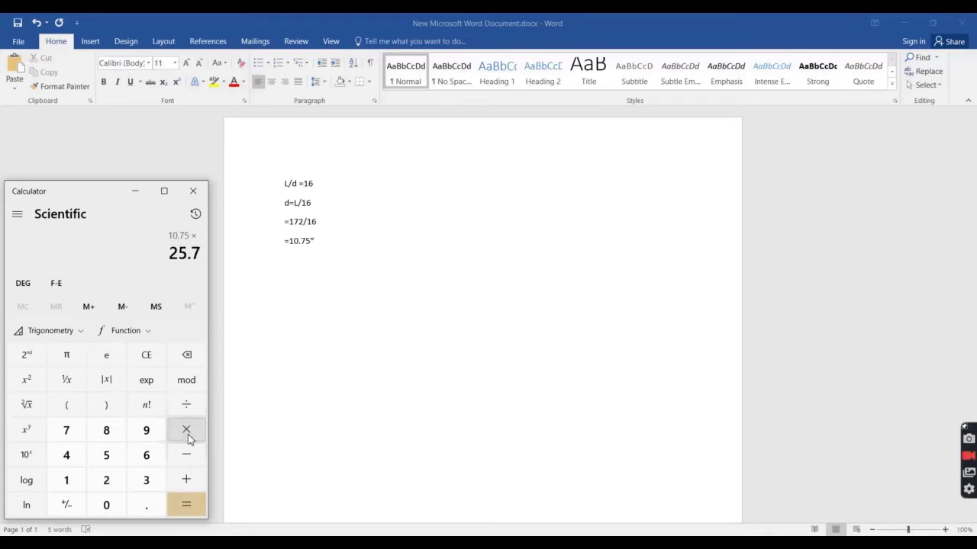
key(BackSpace)
text(4)
click(184, 508)
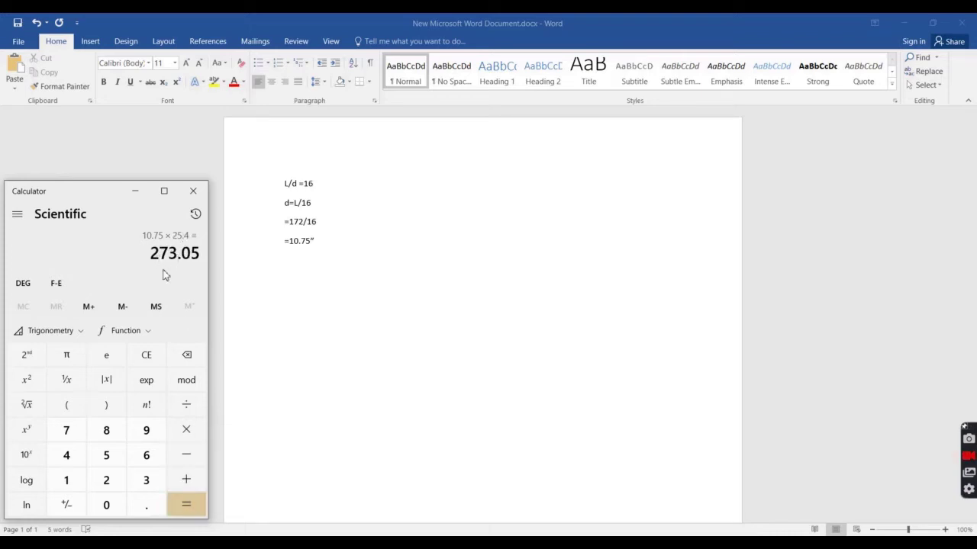
Step: Add a fifth line to the Word document giving the depth in millimetres as "=273 mm"
click(316, 246)
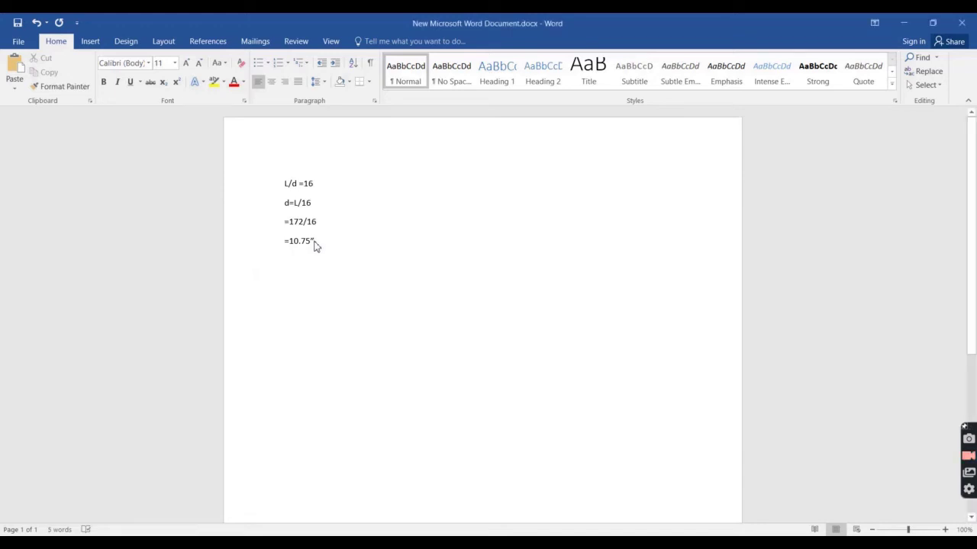
key(Return)
key(alt+Tab)
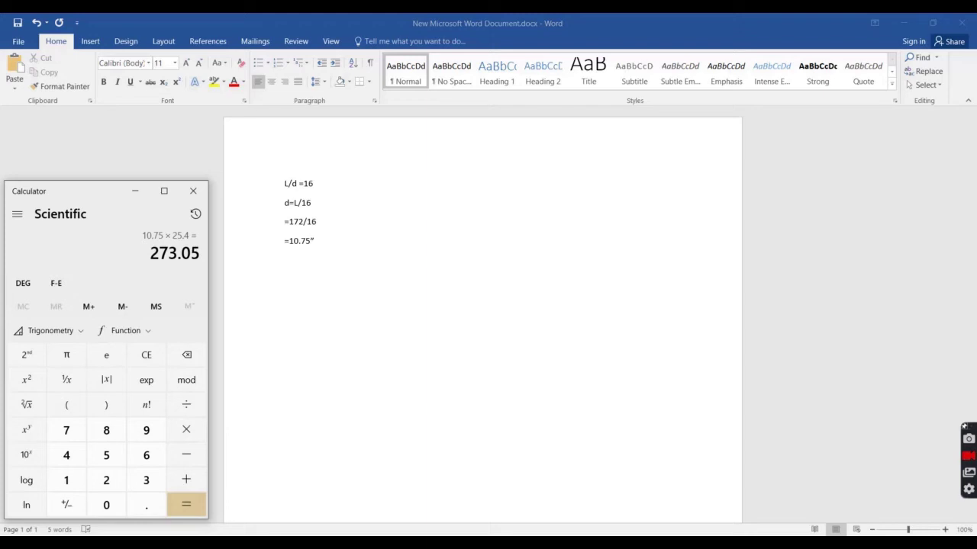
key(alt+Tab)
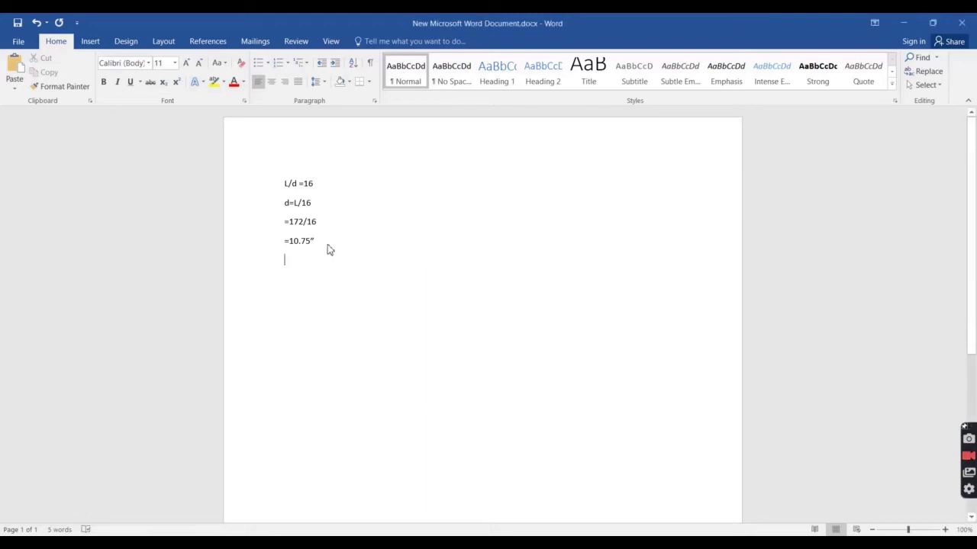
text(=)
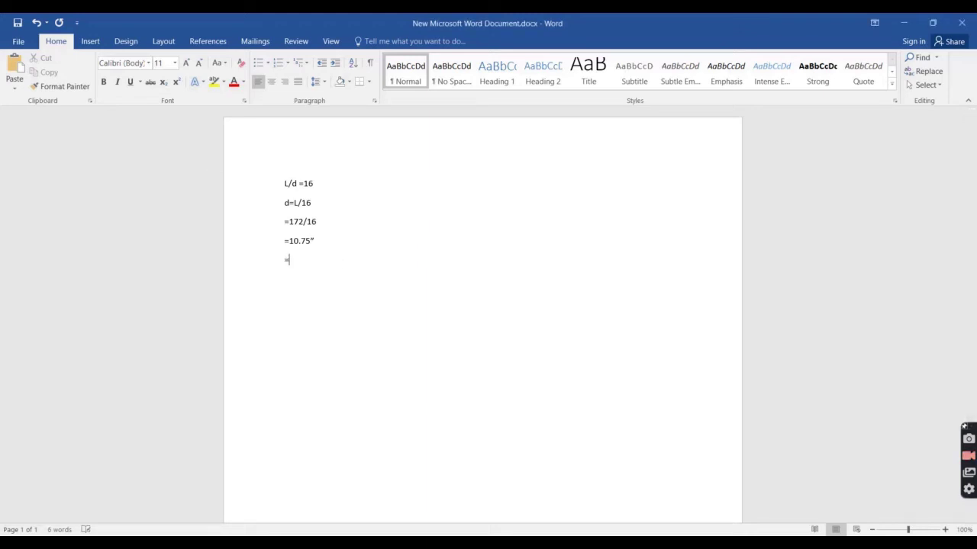
text(273 mm)
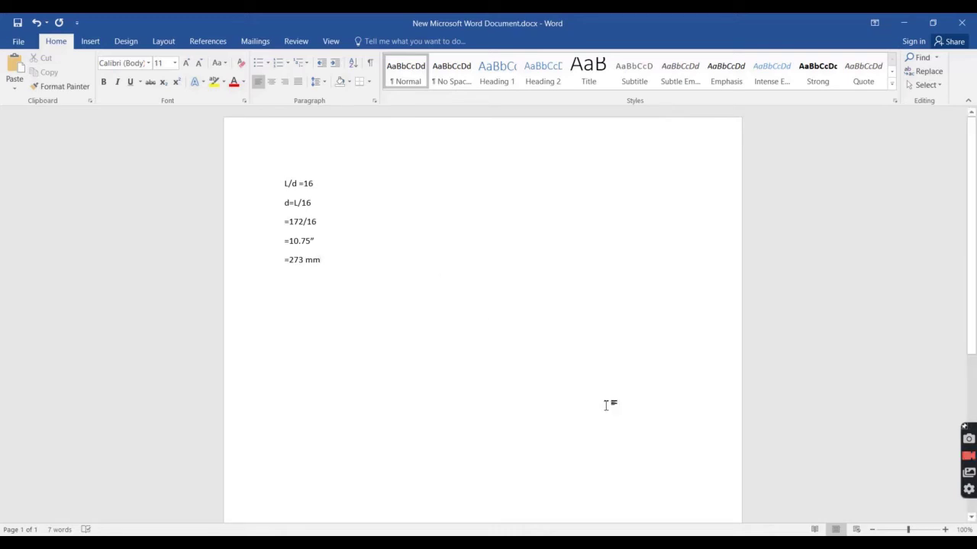
Step: Switch to the beam section table image, rotate it upright, and compare the MB section depths with the calculated 273 mm
key(alt+Tab)
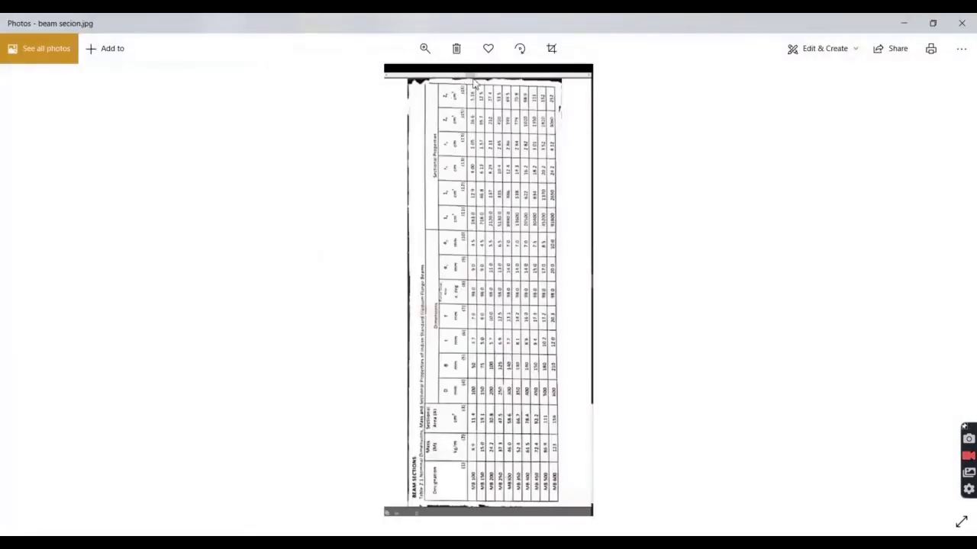
click(517, 51)
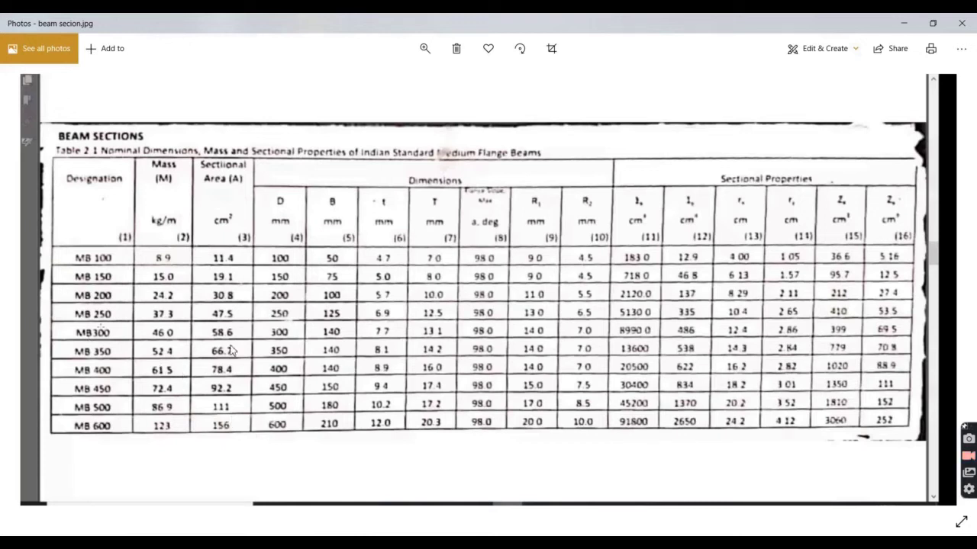
key(alt+Tab)
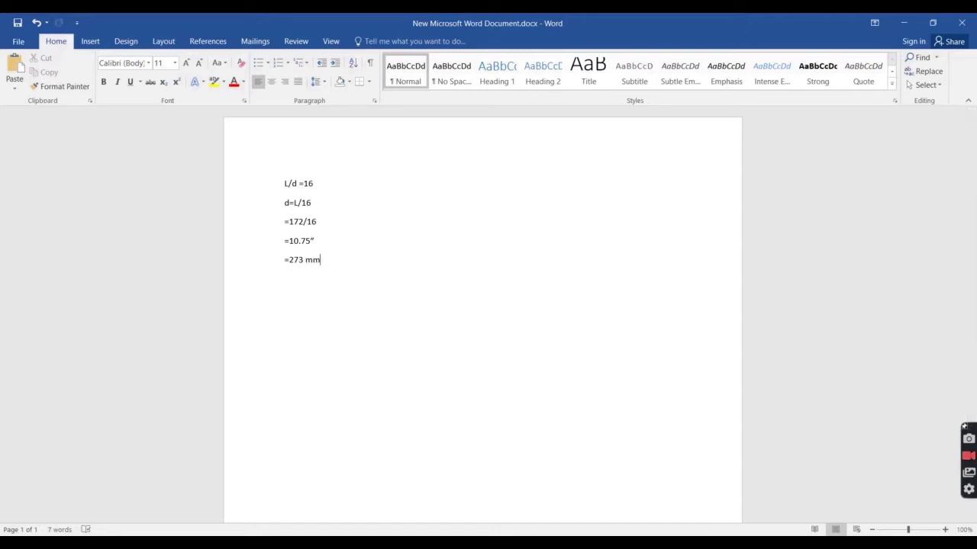
mouse_move(737, 543)
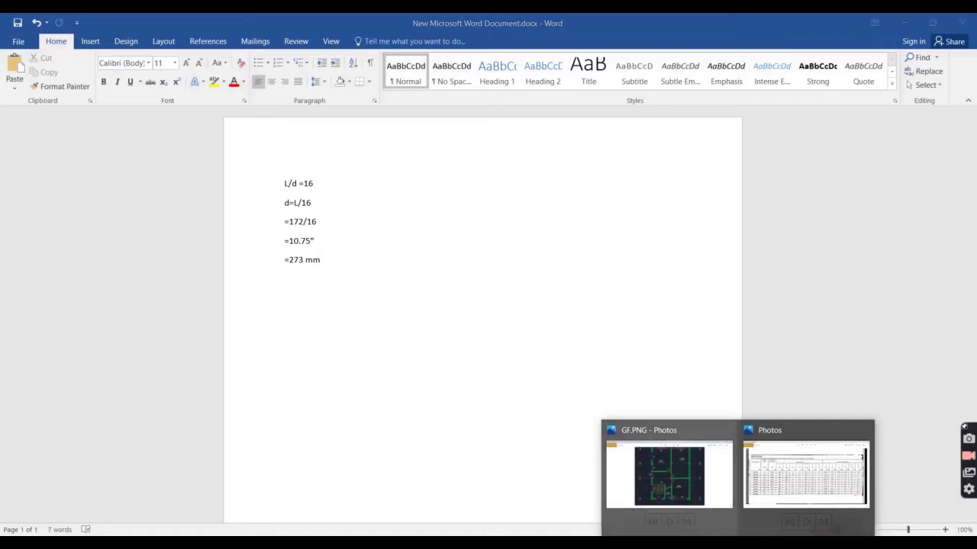
click(776, 491)
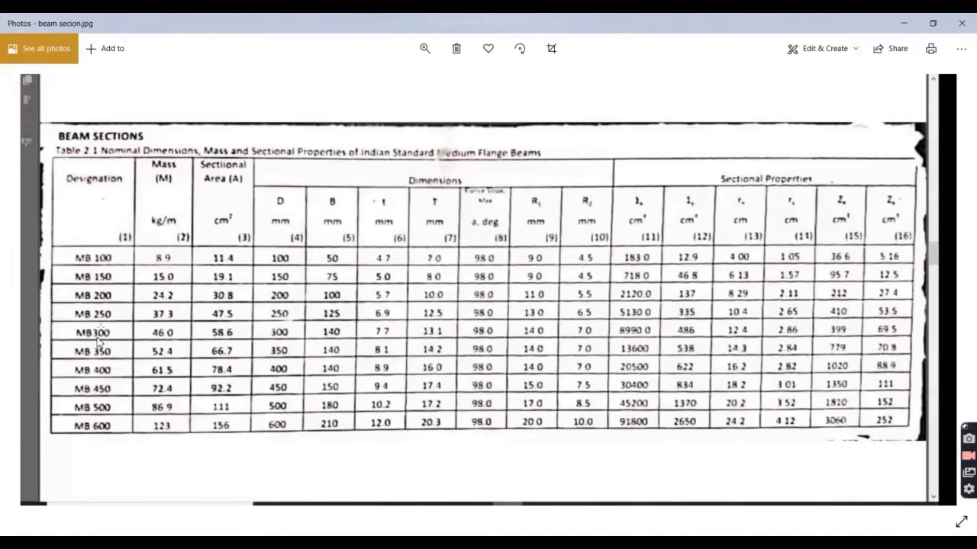
Step: Switch to the IS 808 PDF and examine Table 2.1 of medium flange beams, enlarged to 125%
key(alt+Tab)
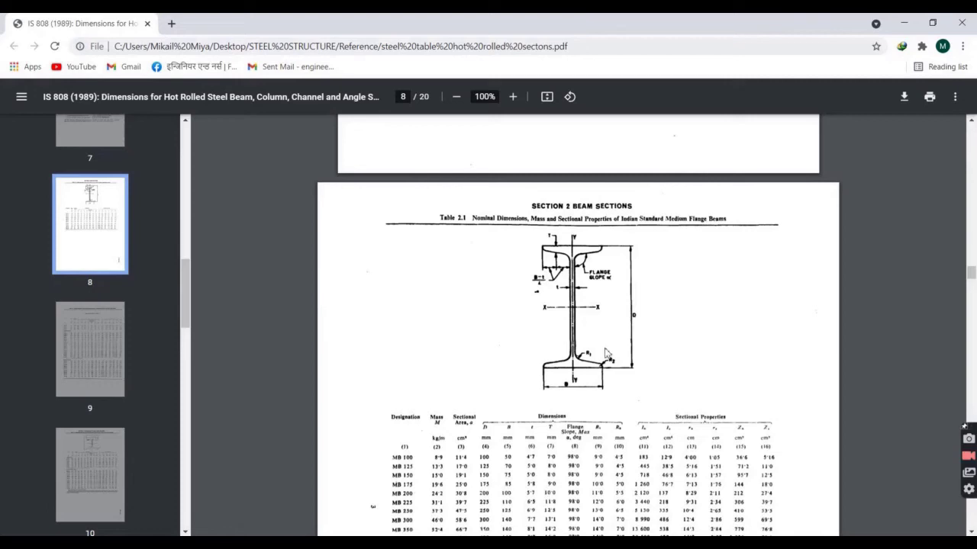
click(971, 531)
scroll(579, 322, down, 1)
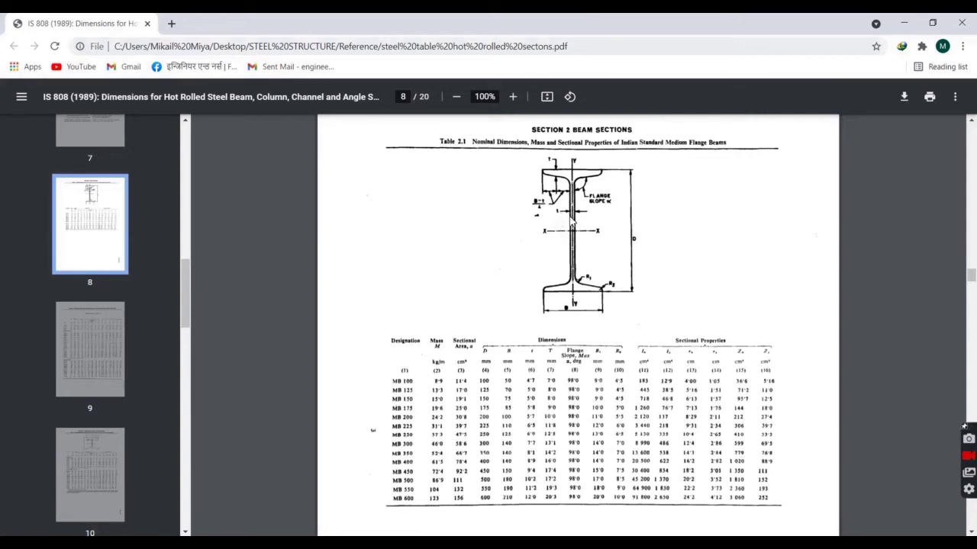
click(513, 98)
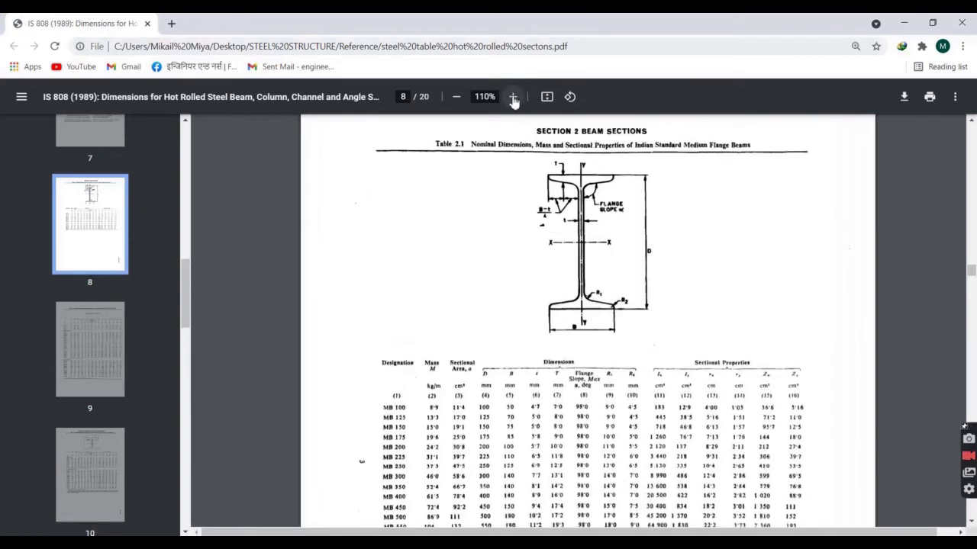
click(513, 98)
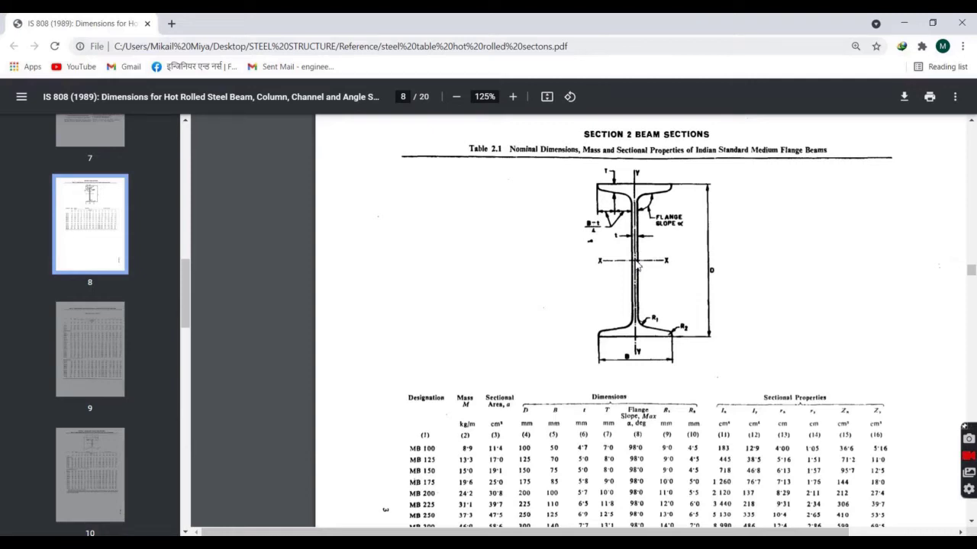
drag(970, 269, 970, 277)
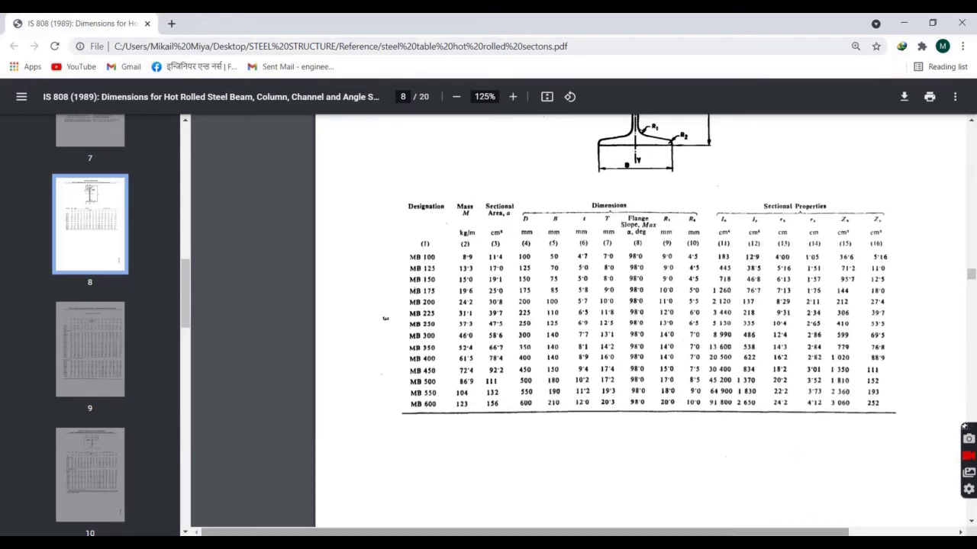
Step: Switch to the section table images and review the market square hollow section sizes in Square Tube 1 and Square Tube 2
mouse_move(737, 526)
click(766, 481)
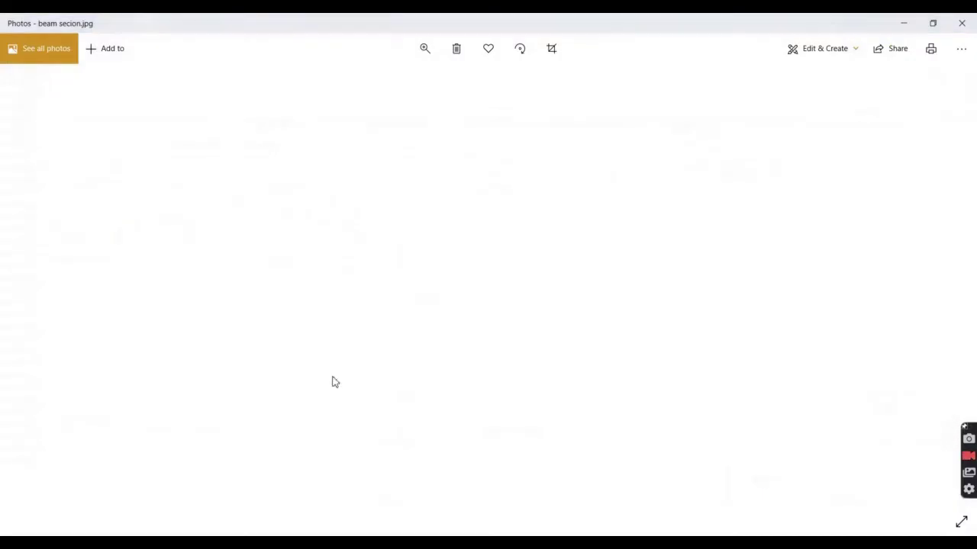
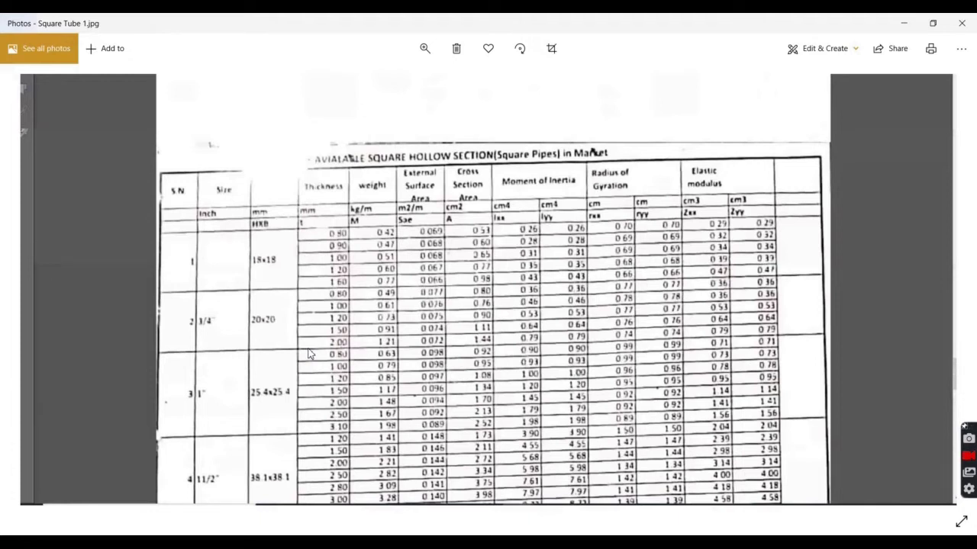
mouse_move(964, 290)
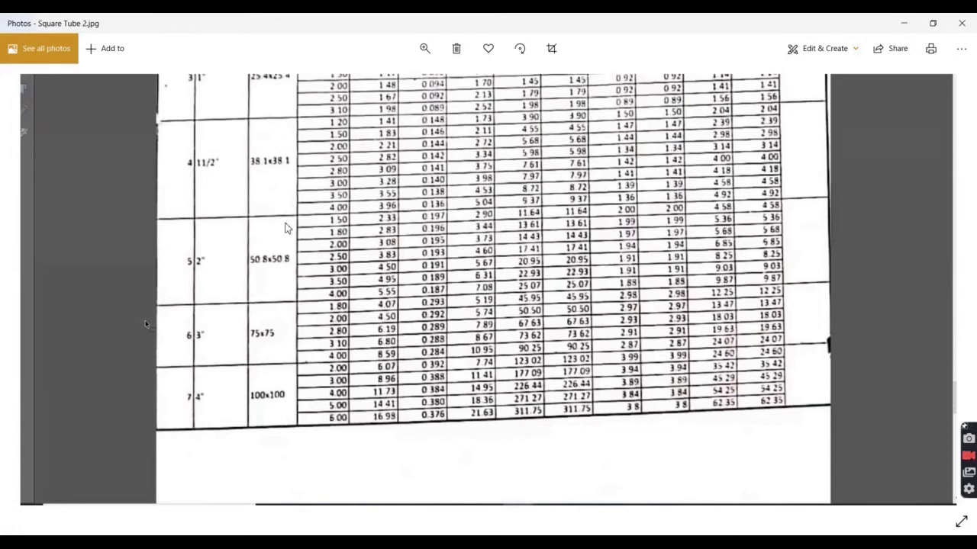
click(33, 291)
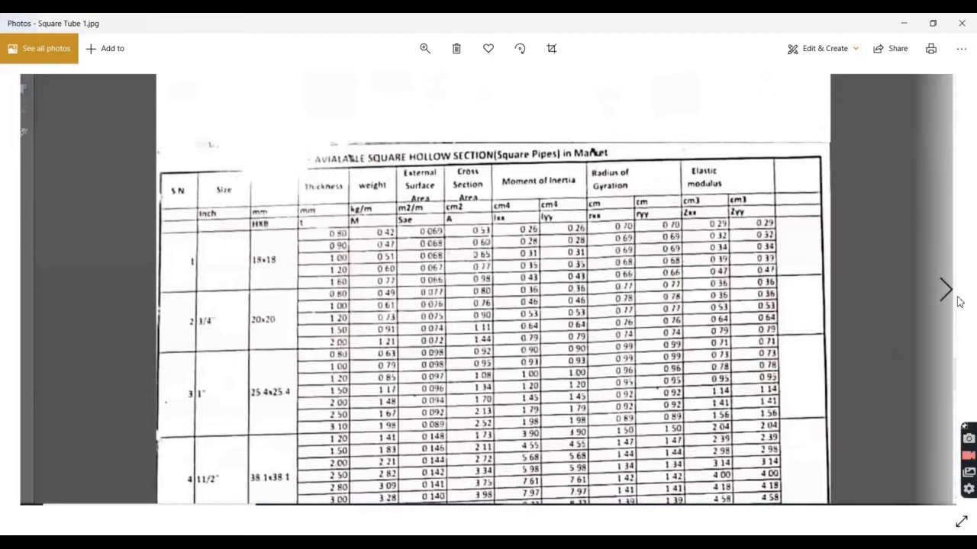
click(954, 302)
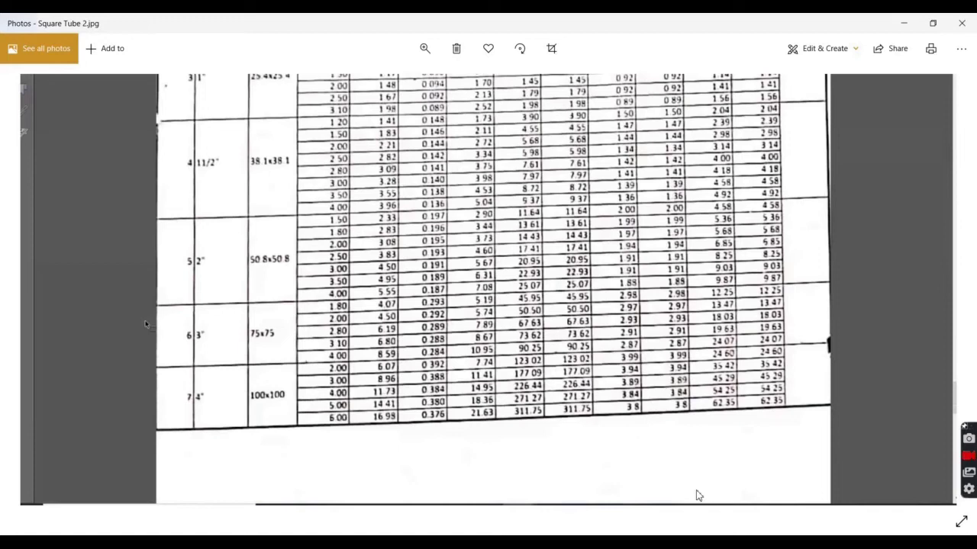
Step: Switch to the browser and examine the channel section and batten connection pictures in the image search results
key(alt+Tab)
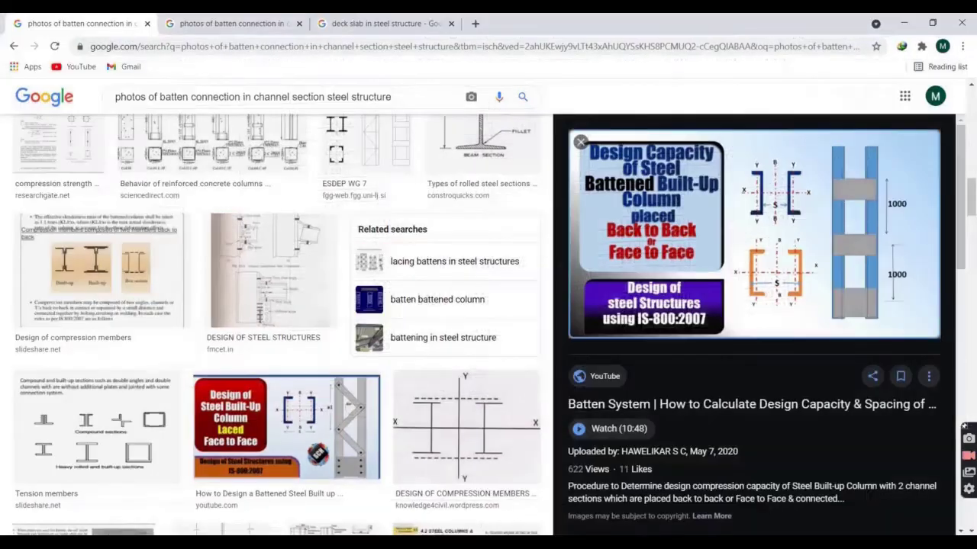
click(382, 23)
click(190, 19)
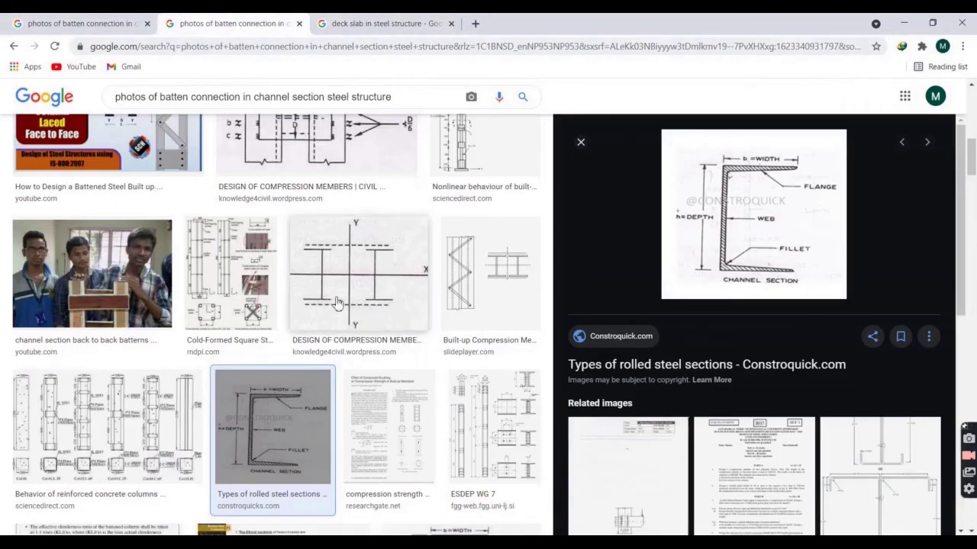
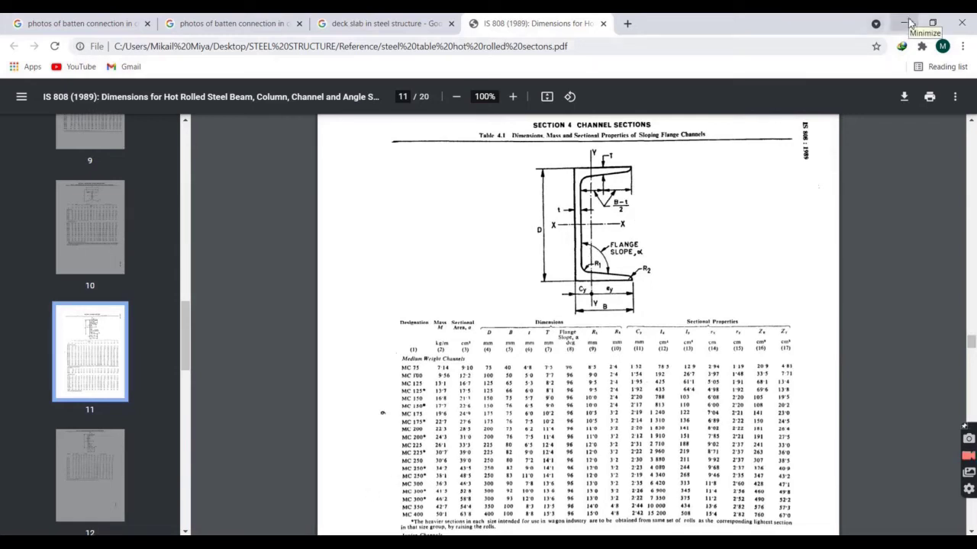
Step: Return to the ground floor plan image and examine the grid spans between lines A, B and C, enlarged
click(904, 23)
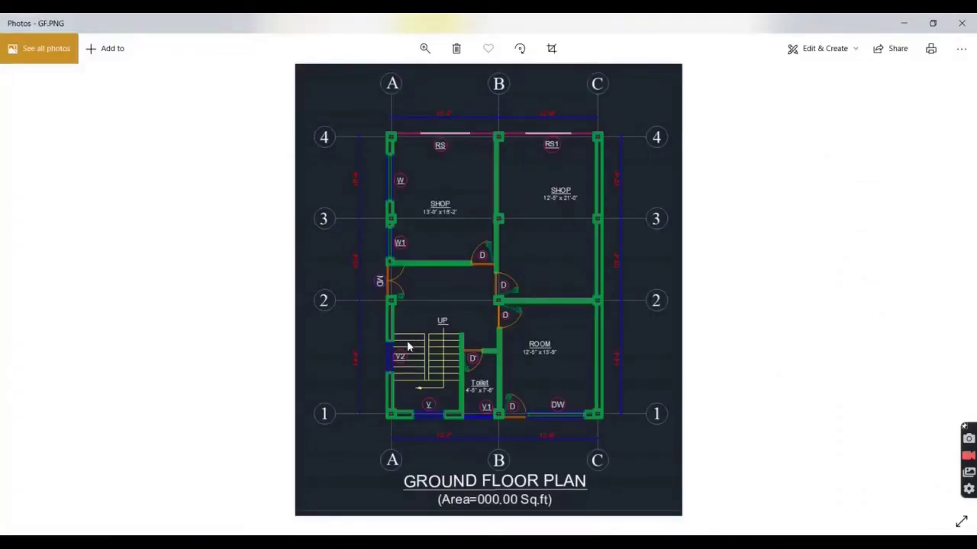
click(425, 48)
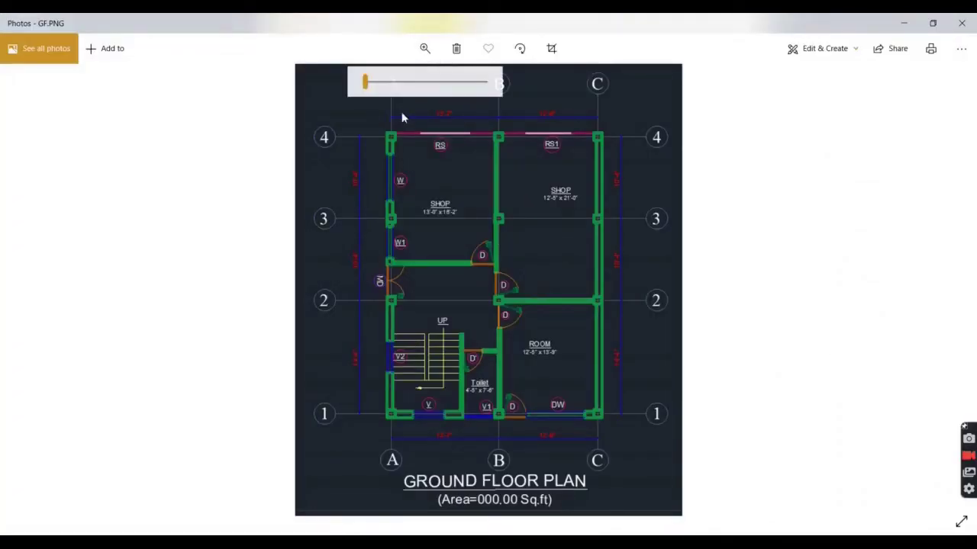
drag(381, 90, 418, 82)
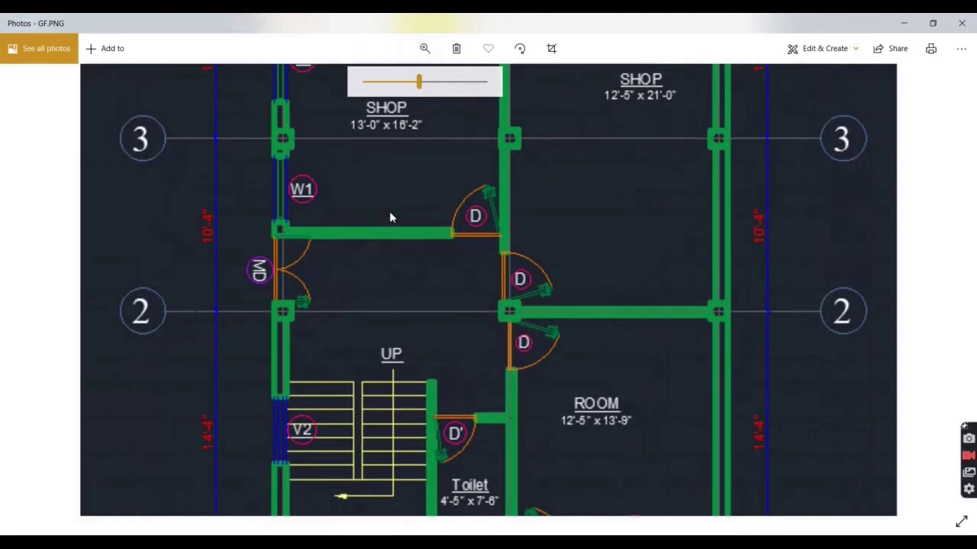
drag(392, 221, 395, 453)
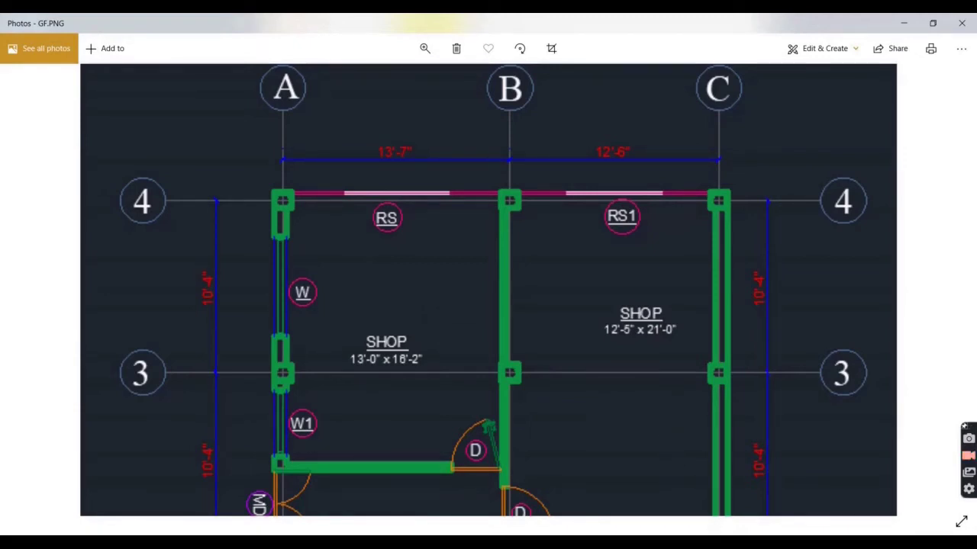
Step: Switch to the browser's deck slab image search and view the composite deck slab and composite construction pictures
key(alt+Tab)
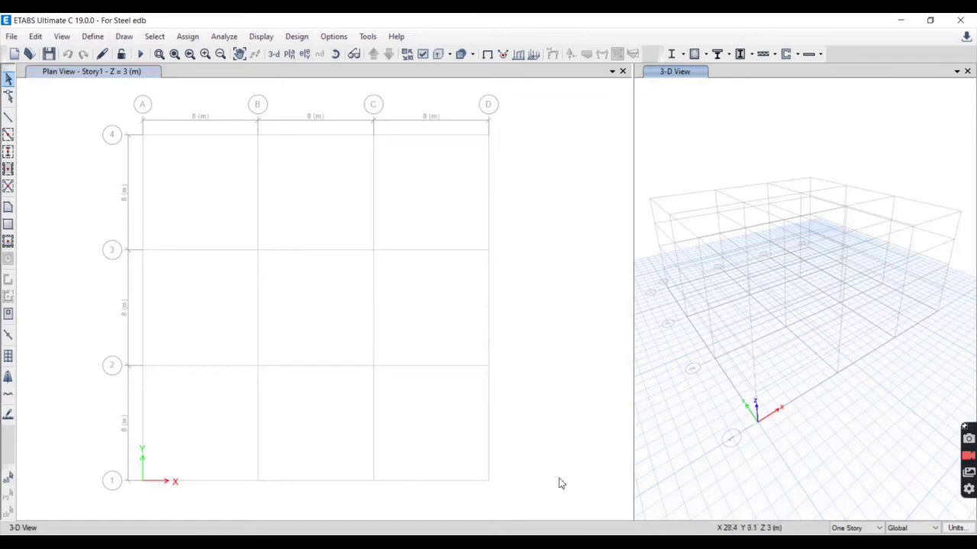
key(alt+Tab)
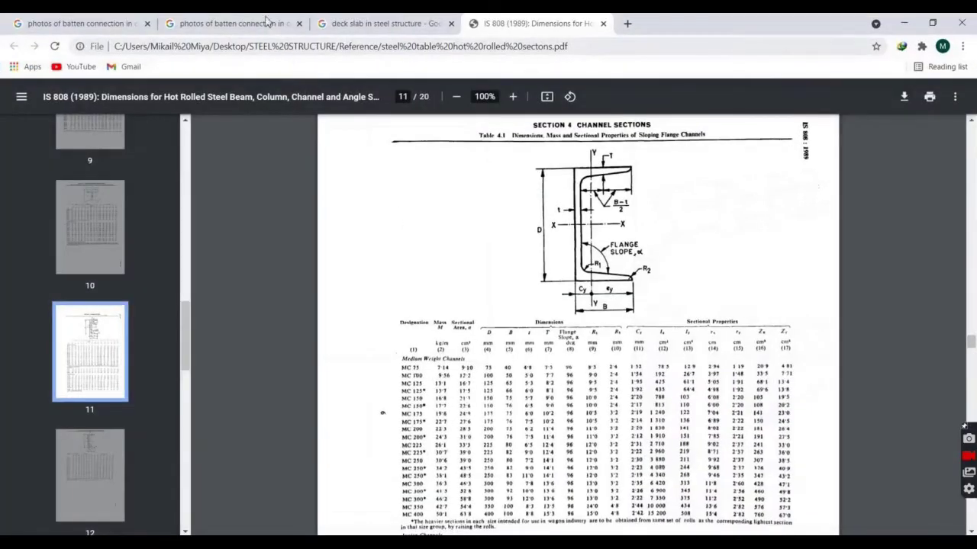
click(231, 24)
click(381, 24)
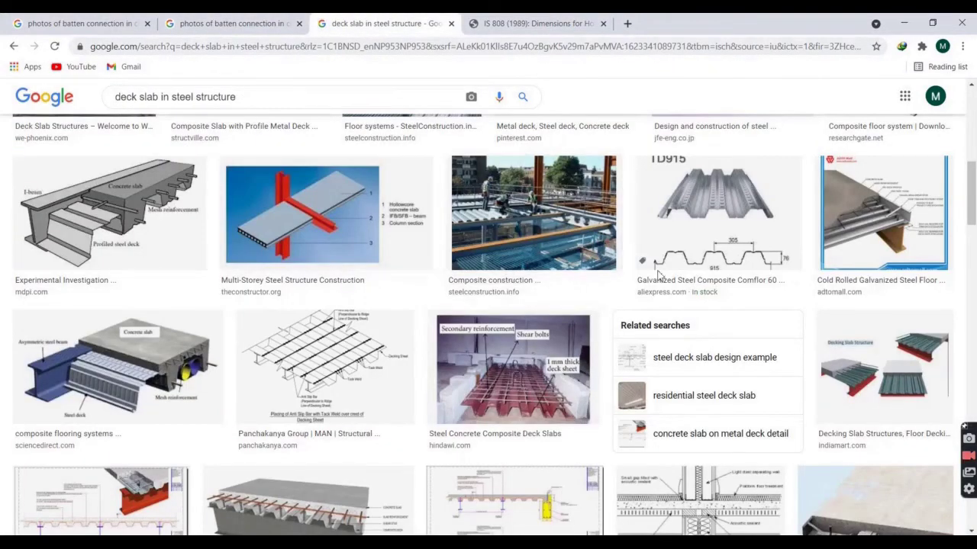
click(497, 367)
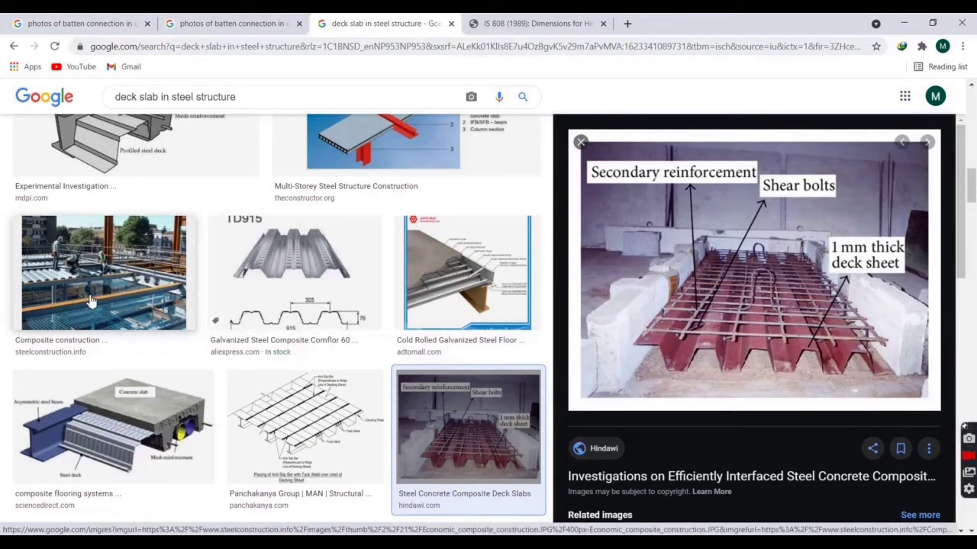
click(103, 272)
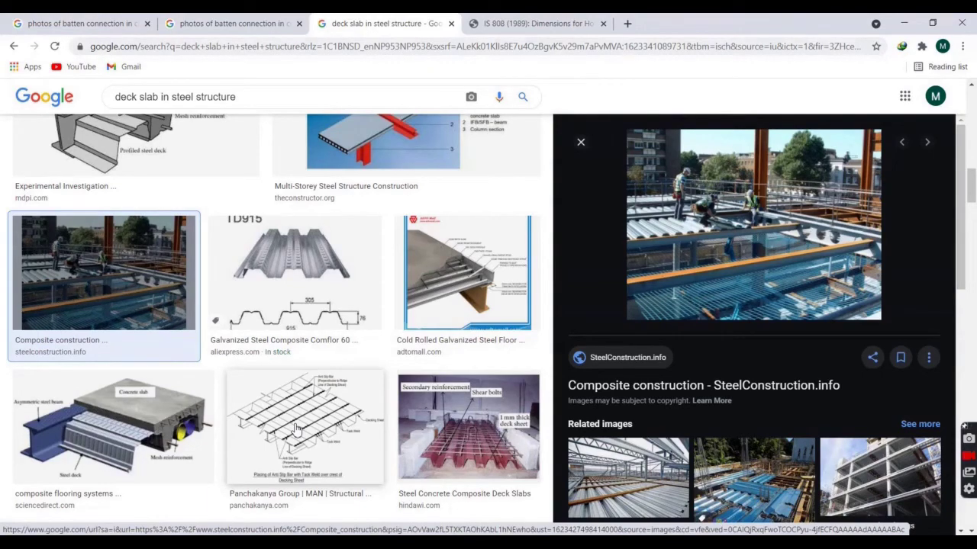
Step: Recheck the ground floor plan, then switch to ETABS and open the frame section properties
key(alt+Tab)
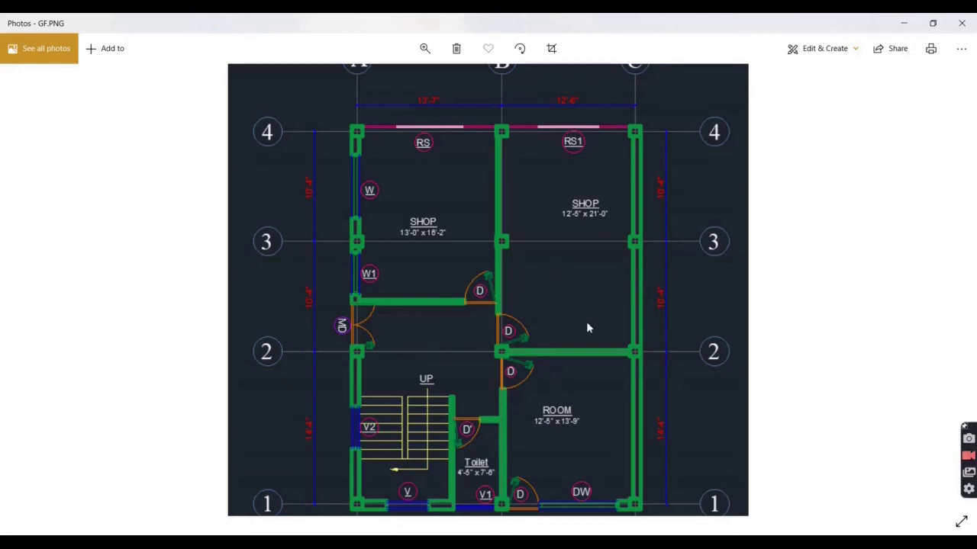
key(alt+Tab)
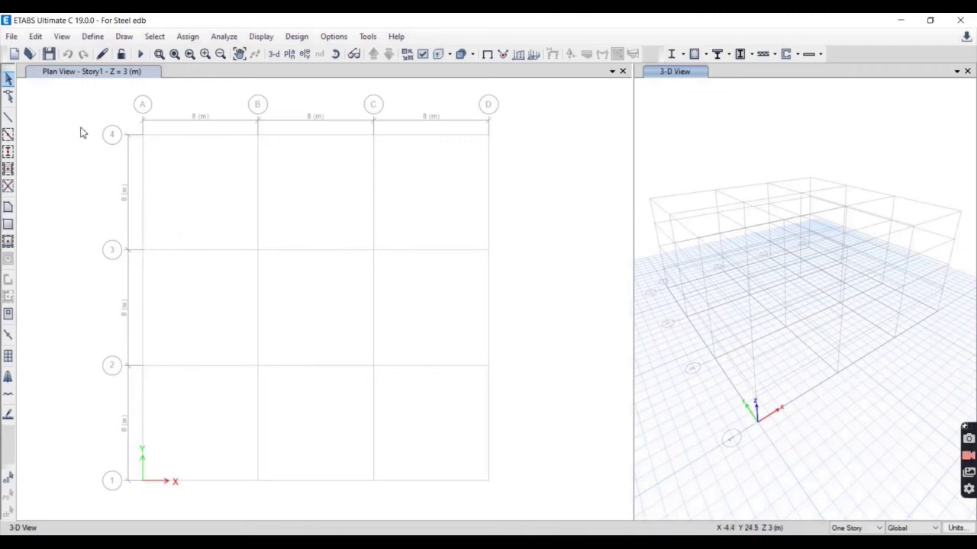
click(93, 37)
click(93, 36)
click(93, 37)
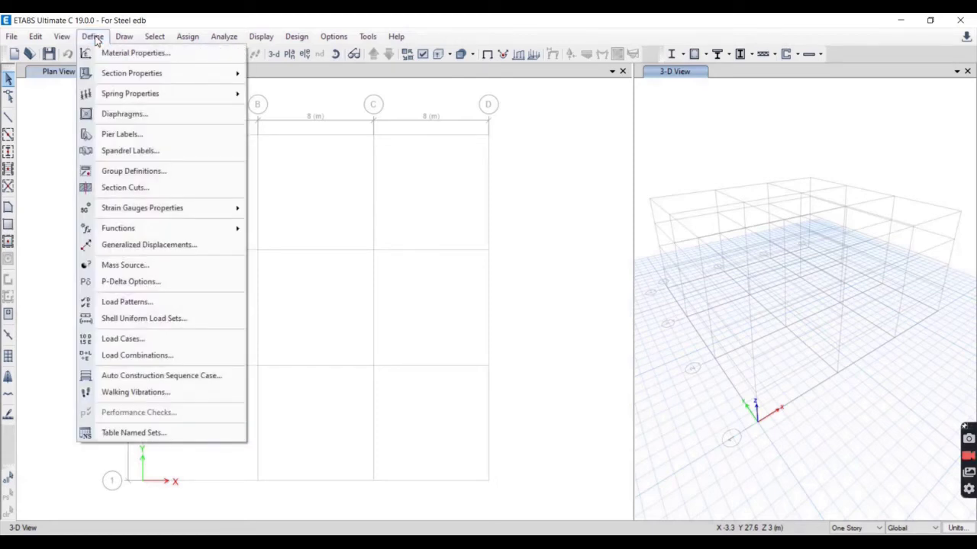
click(93, 37)
click(93, 37)
click(93, 36)
click(94, 39)
mouse_move(114, 78)
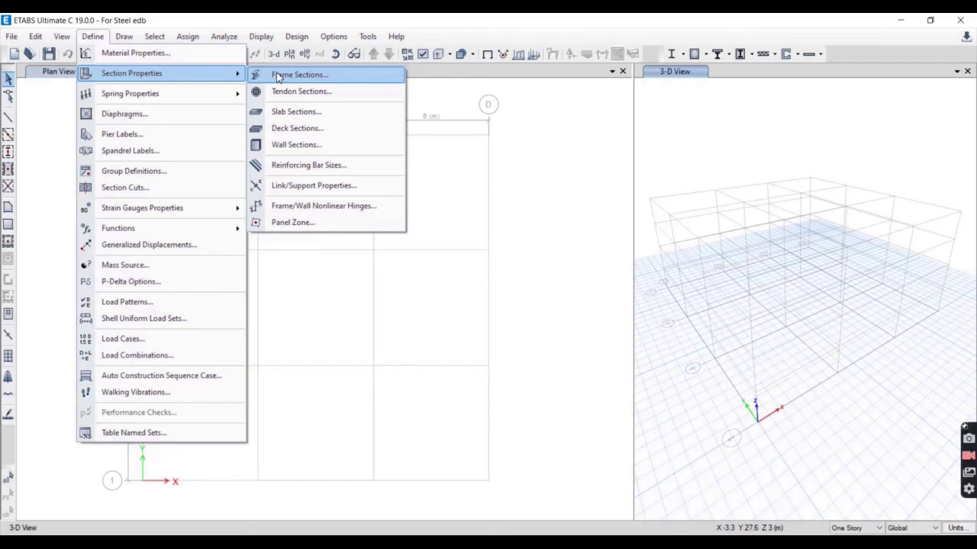
click(281, 77)
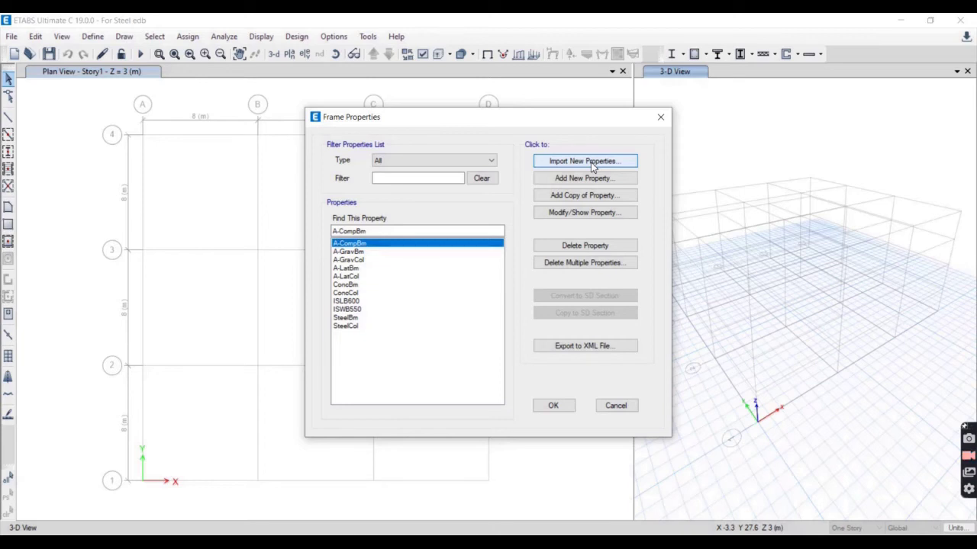
Step: Start importing a steel I/Wide Flange section with Indian as the XML property file
click(590, 162)
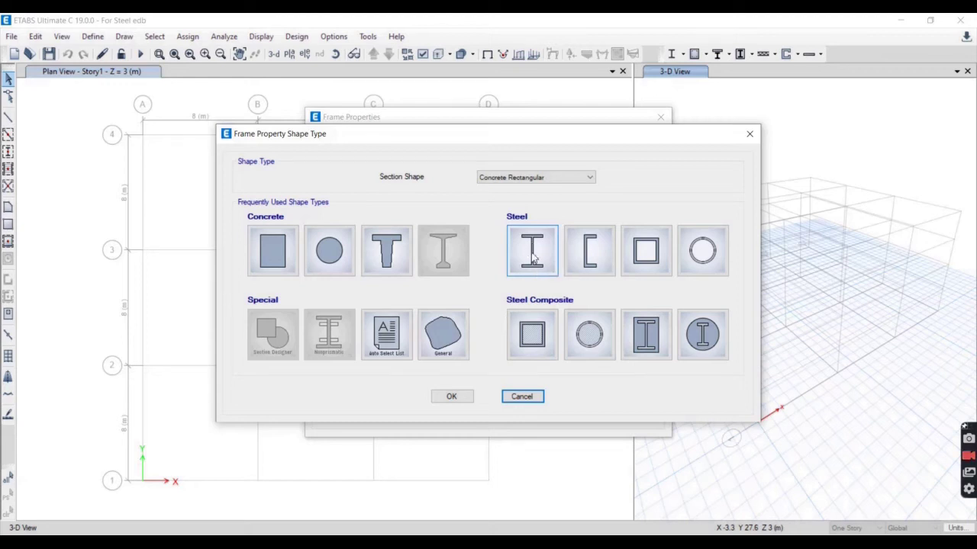
click(532, 259)
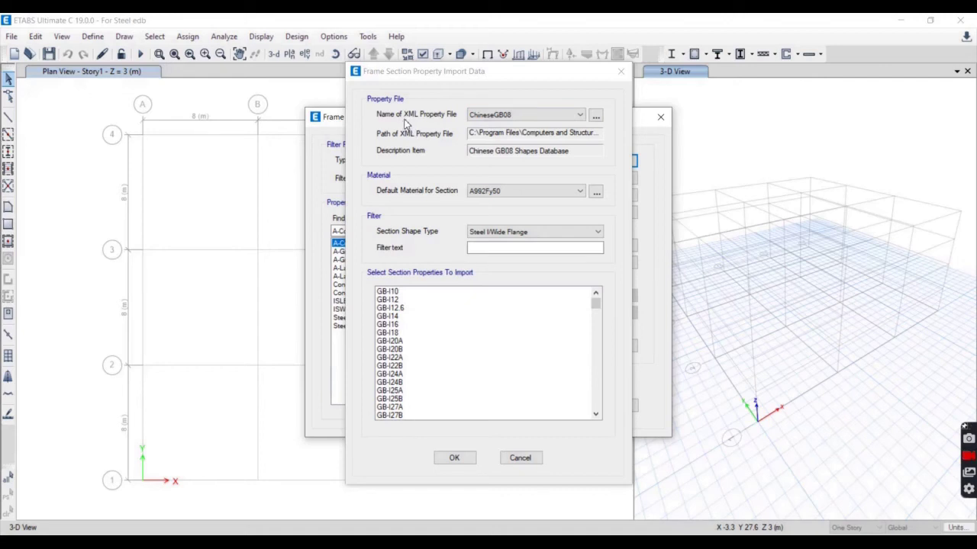
click(526, 116)
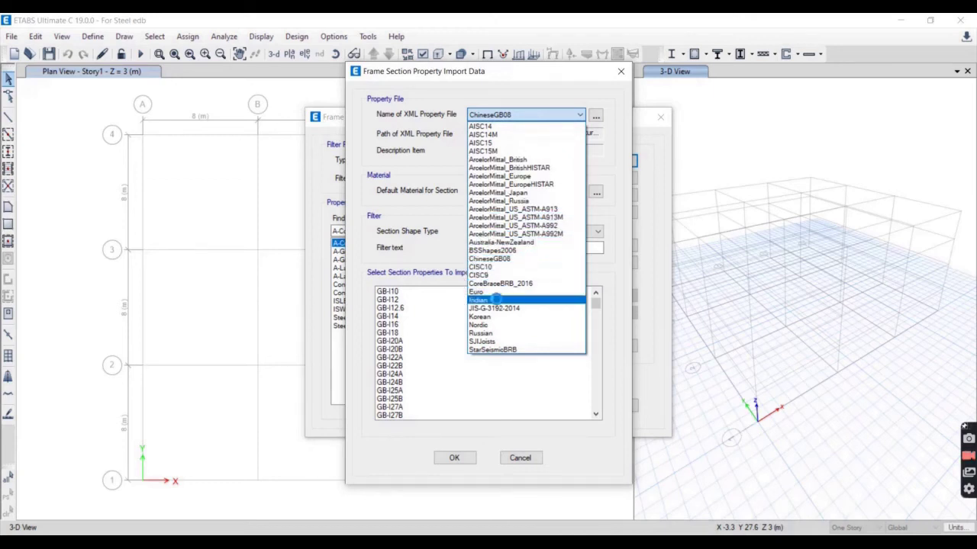
click(492, 300)
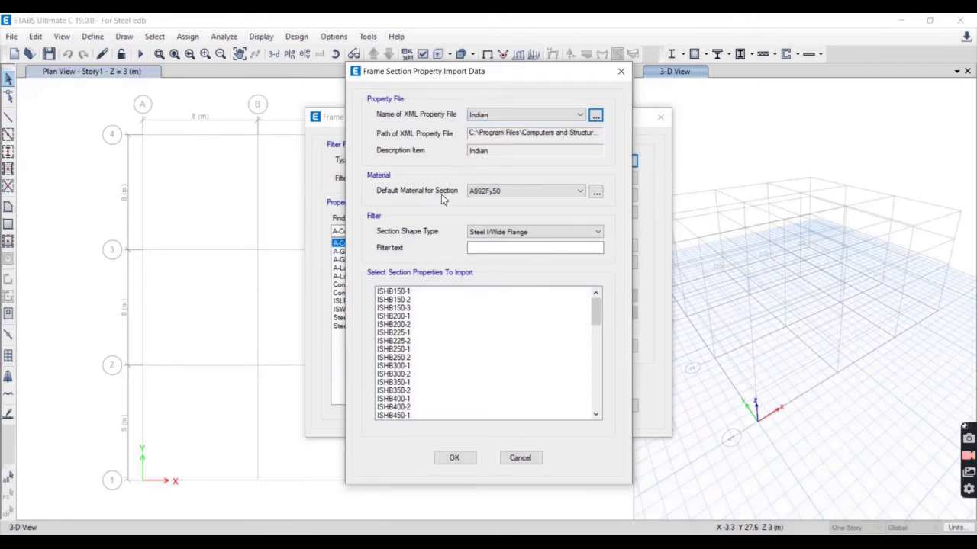
Step: Set the default material to Fe250 and import the ISMB300 section from the Indian property file
click(514, 192)
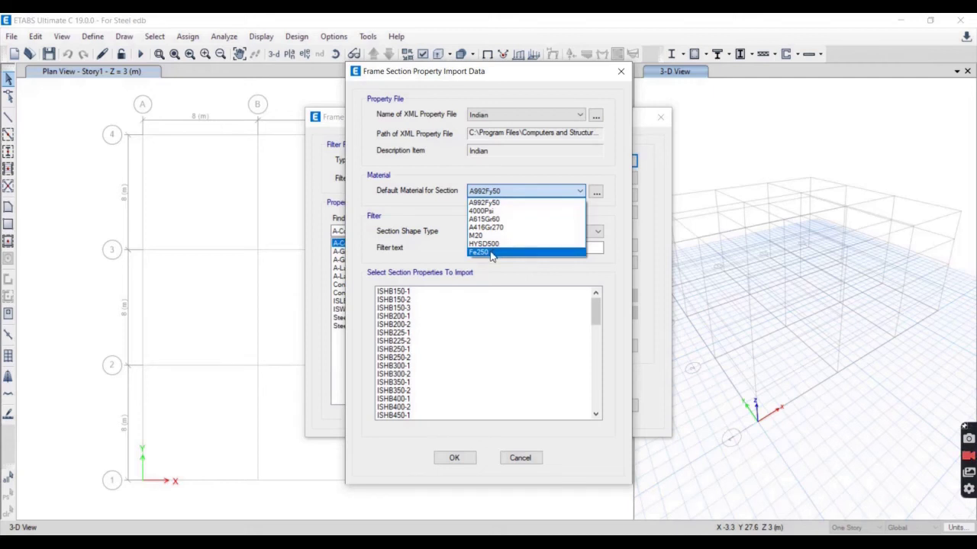
click(491, 253)
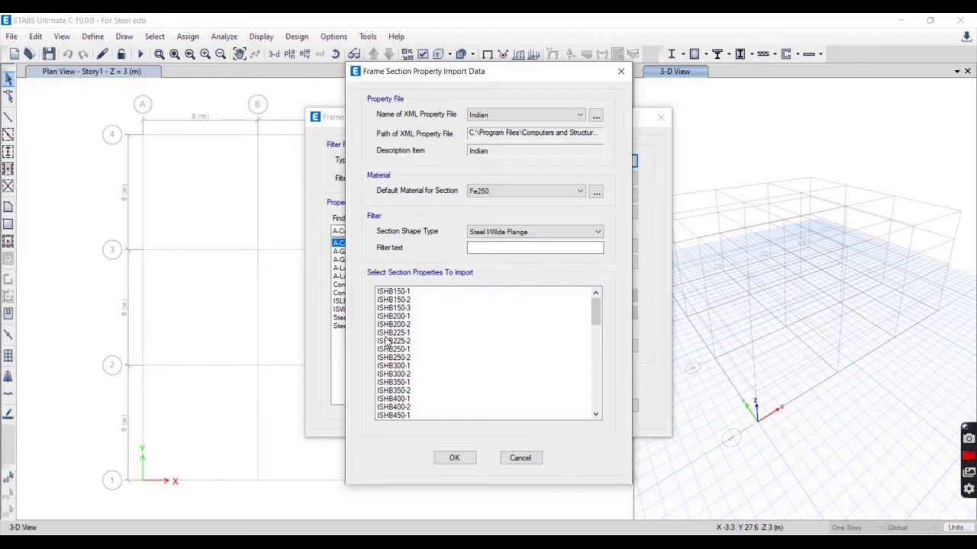
scroll(389, 345, down, 15)
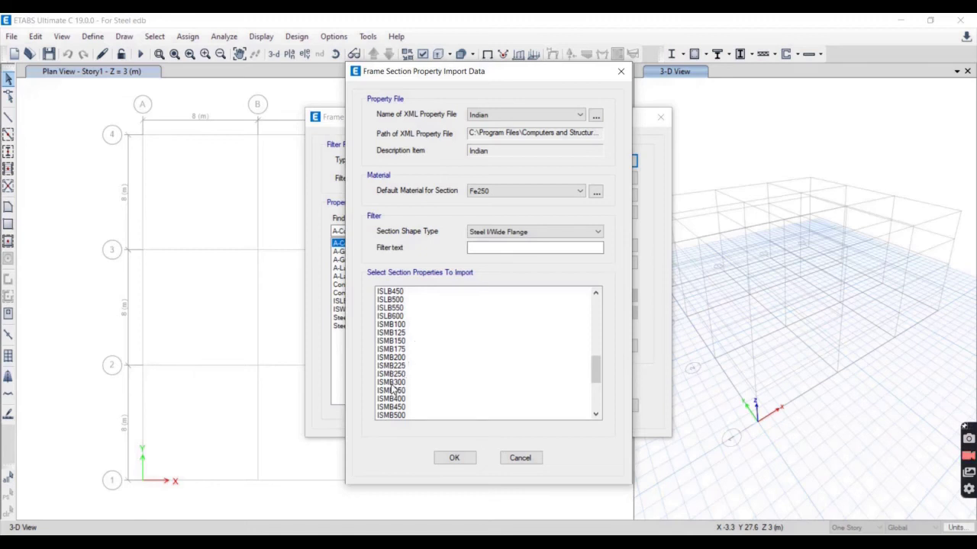
click(392, 384)
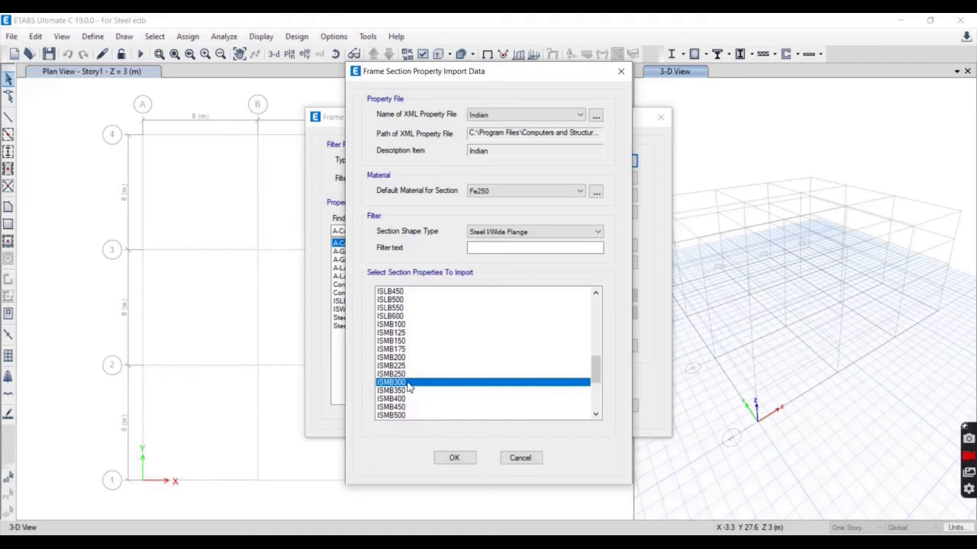
click(455, 459)
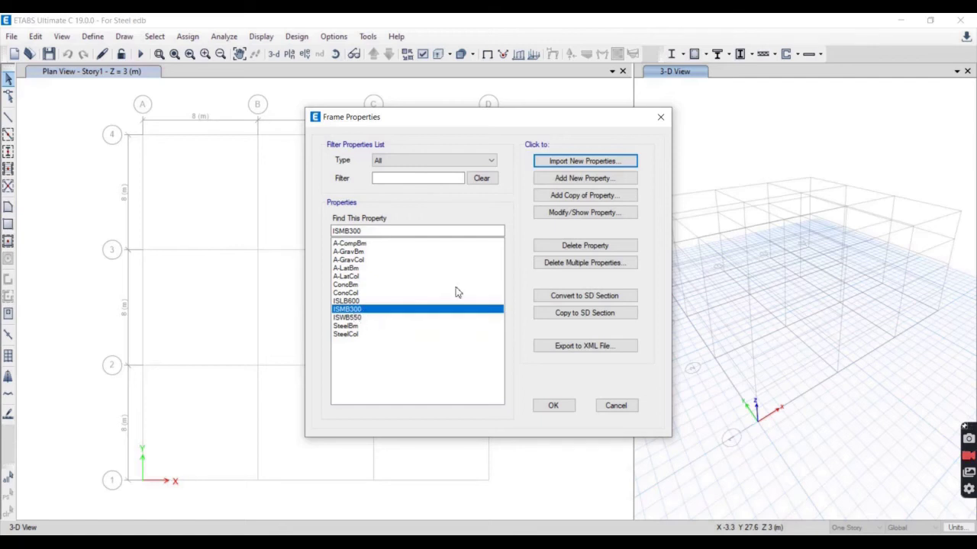
Step: Open the ISMB300 section's property data and convert it to a user-defined section
click(576, 217)
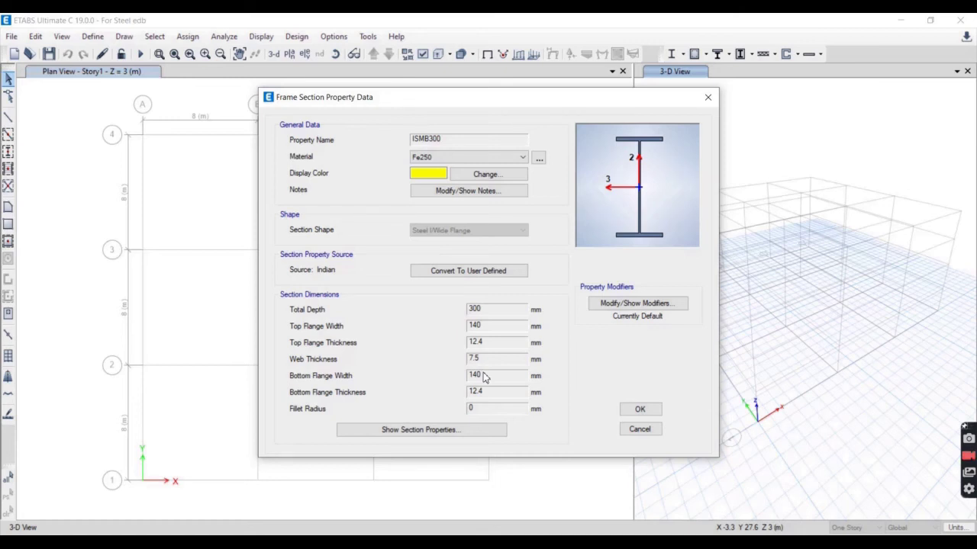
click(480, 277)
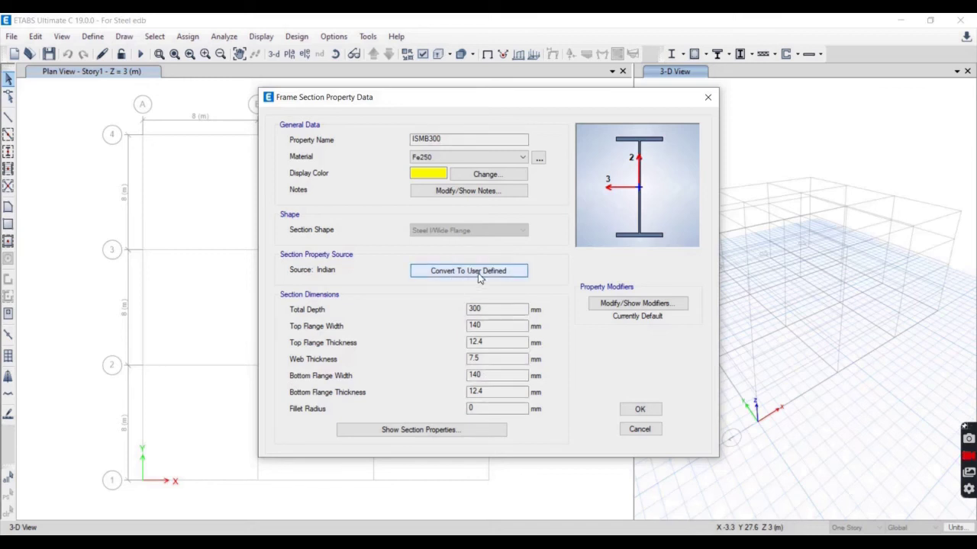
click(493, 343)
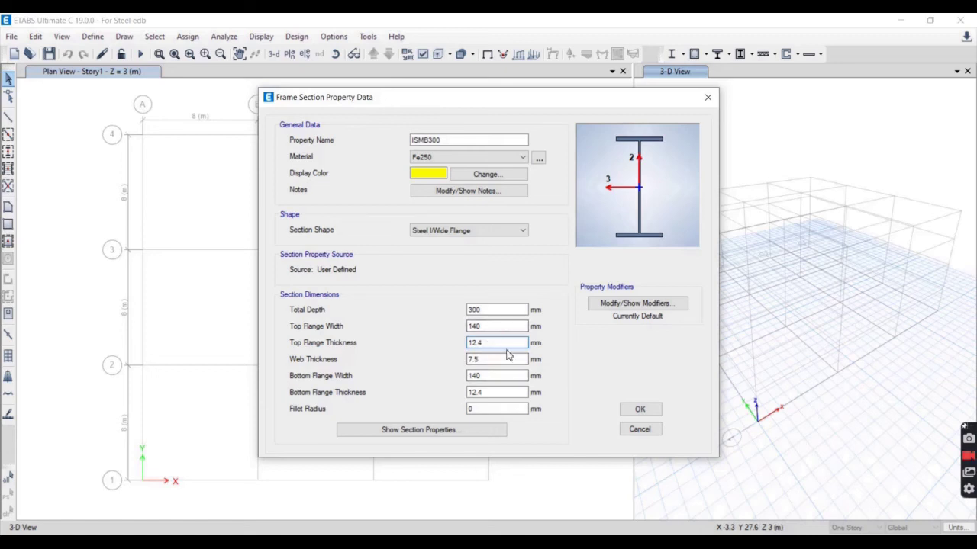
click(638, 409)
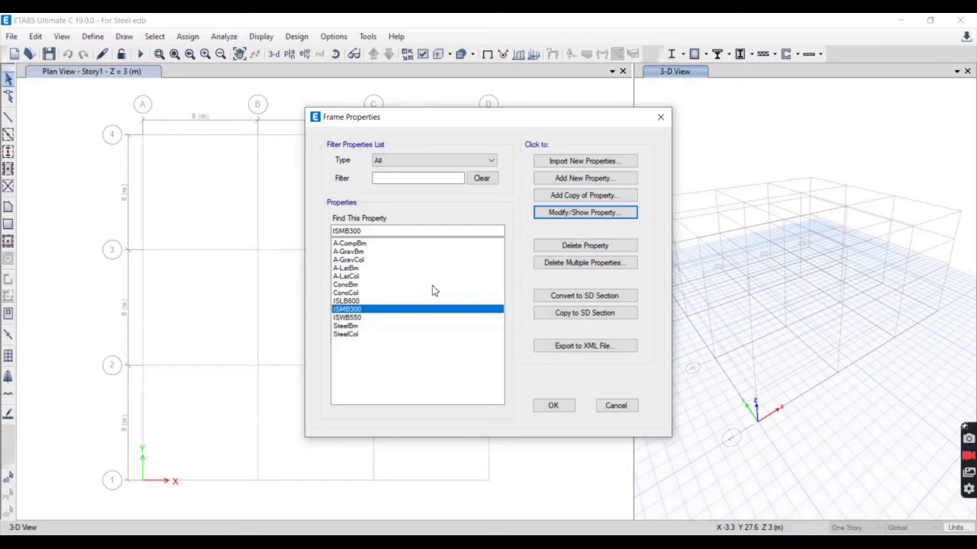
Step: Delete the predefined composite, gravity, lateral, concrete and steel frame sections in one go, excluding ISMB300 from the selection
click(588, 264)
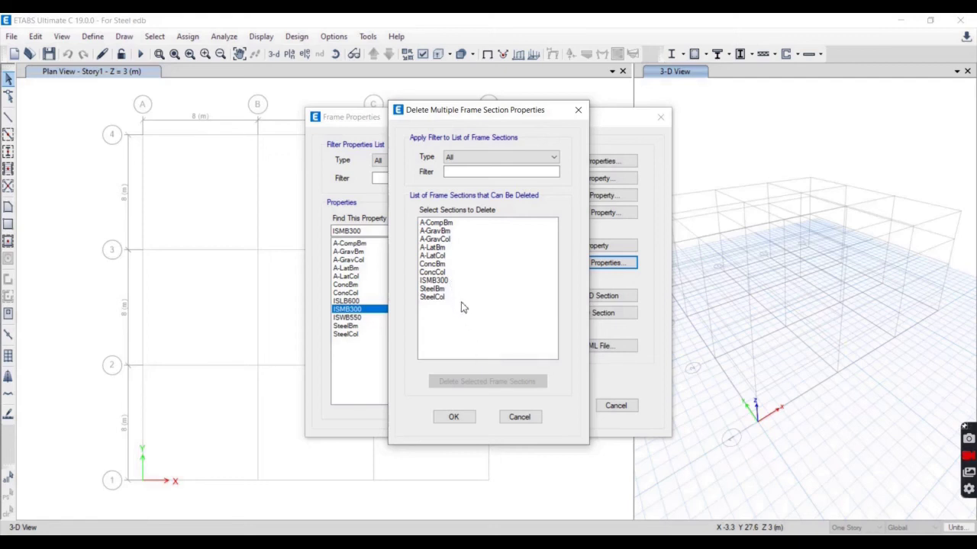
click(424, 225)
drag(425, 224, 435, 308)
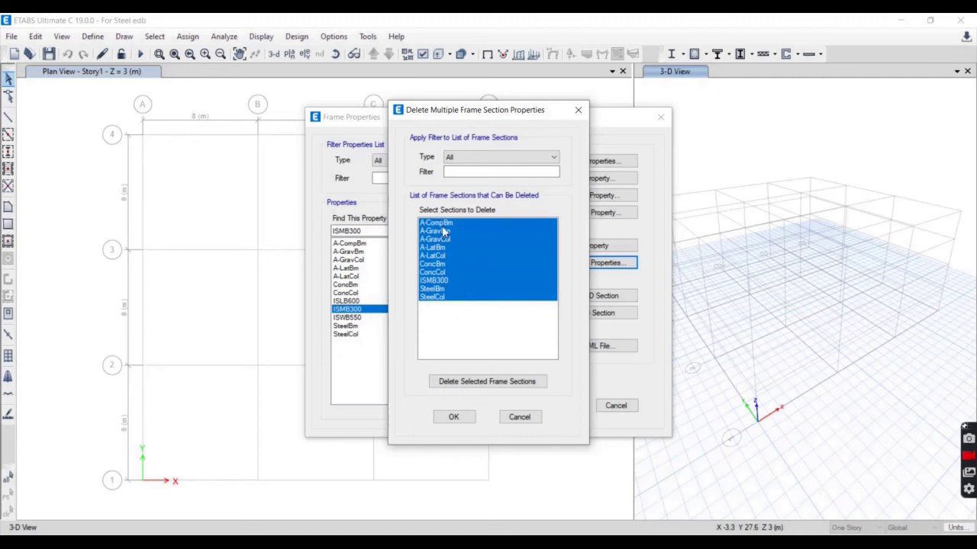
ctrl+click(441, 281)
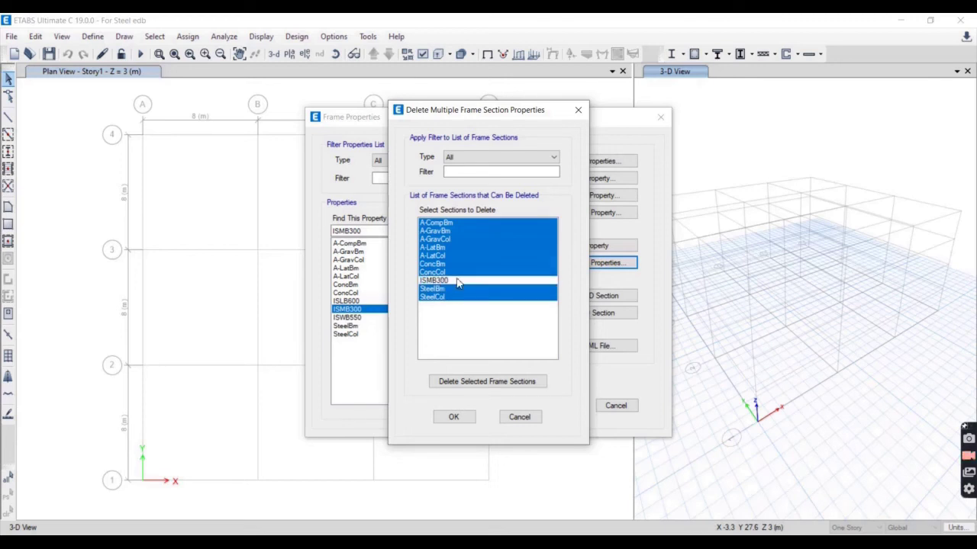
click(489, 382)
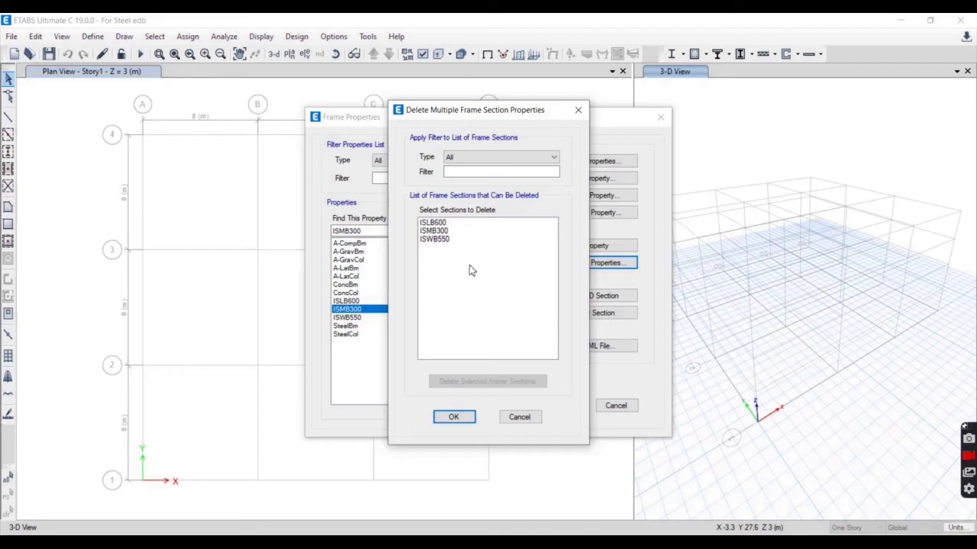
click(454, 418)
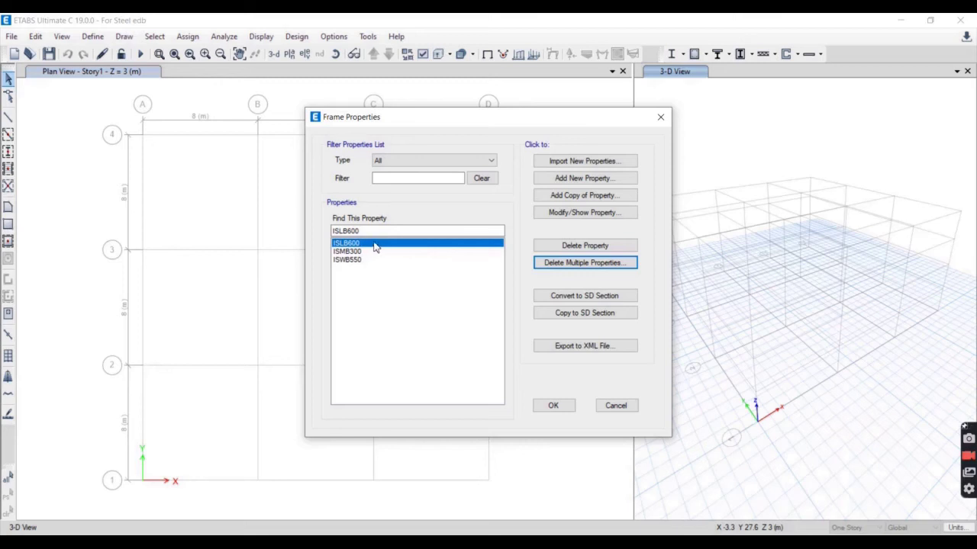
Step: Delete the ISLB600 and ISWB550 frame sections individually, confirming each deletion
click(584, 245)
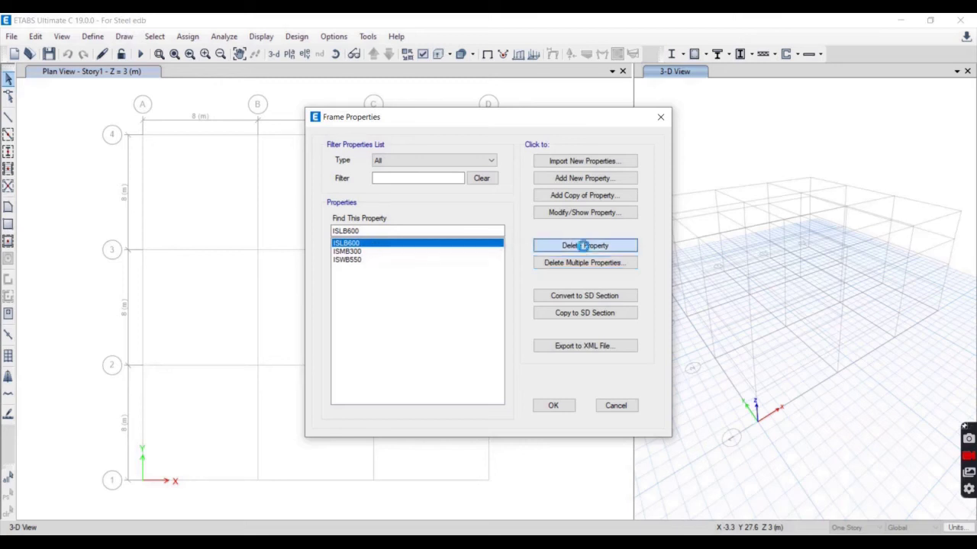
click(526, 328)
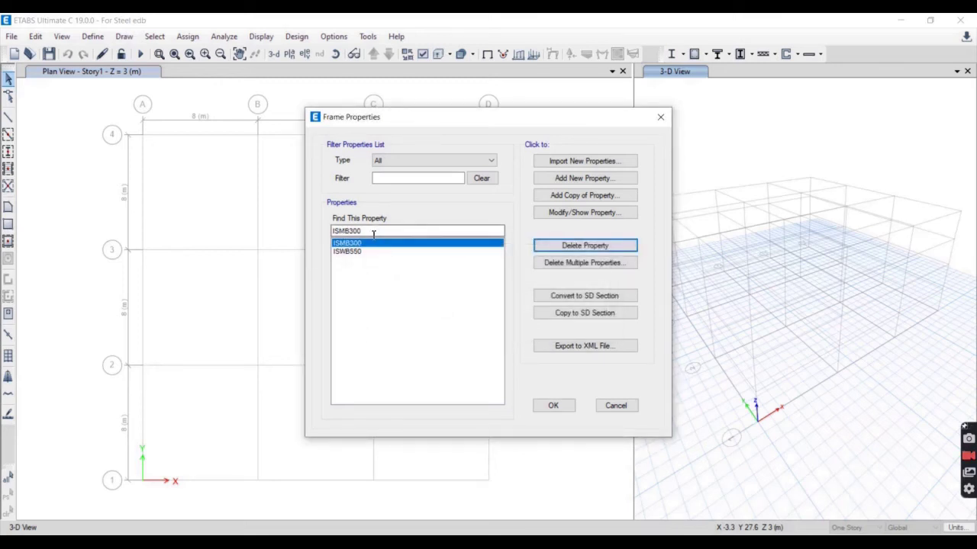
click(352, 252)
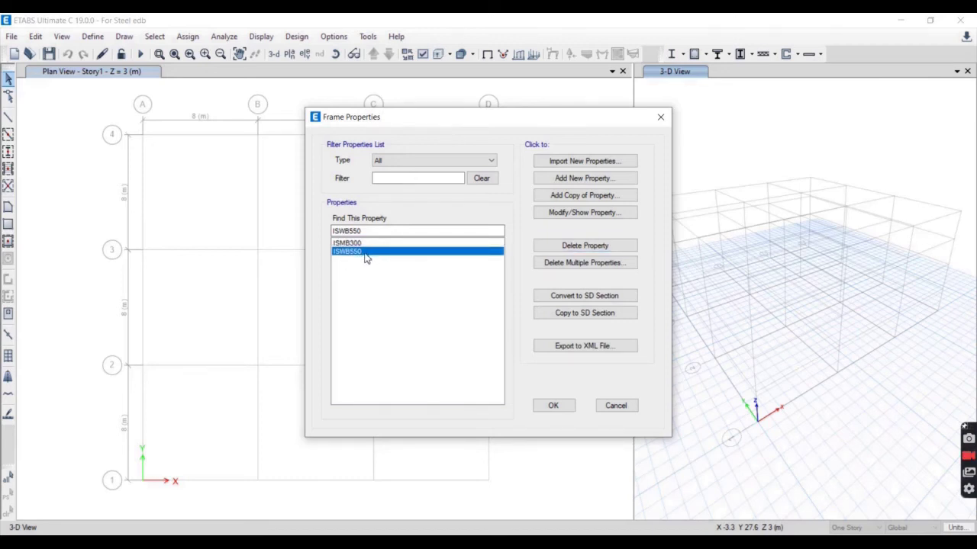
click(588, 247)
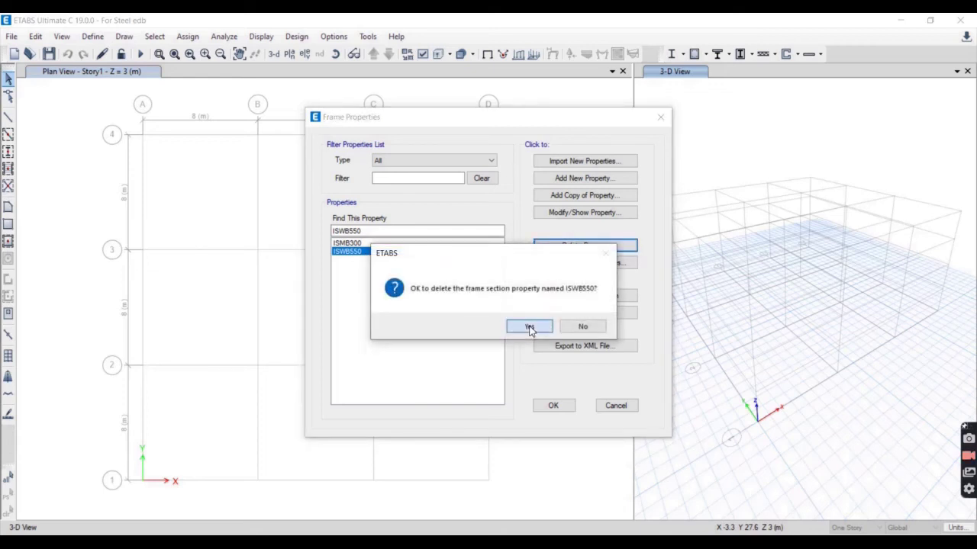
click(529, 326)
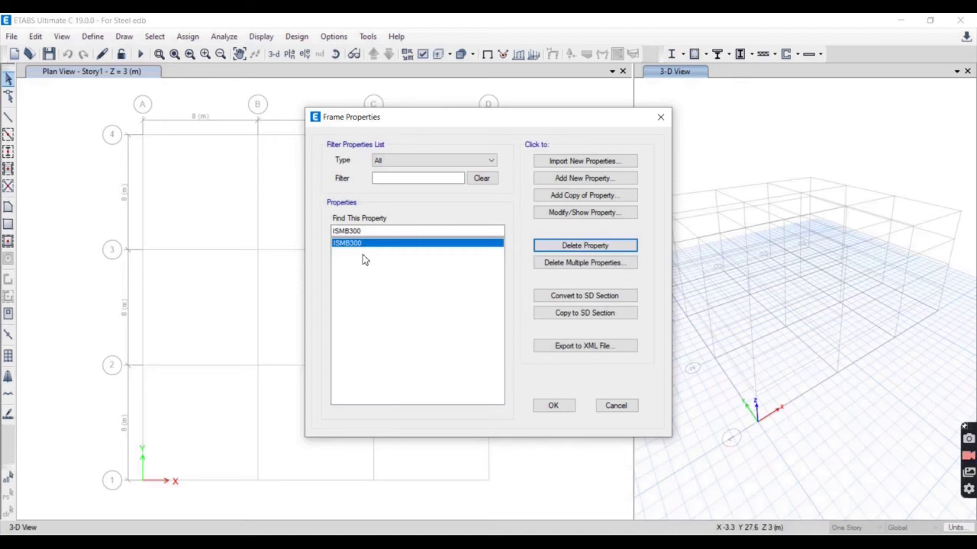
Step: Switch to the ground floor plan image in Photos, examine its grid layout and spans, and return to ETABS
click(734, 541)
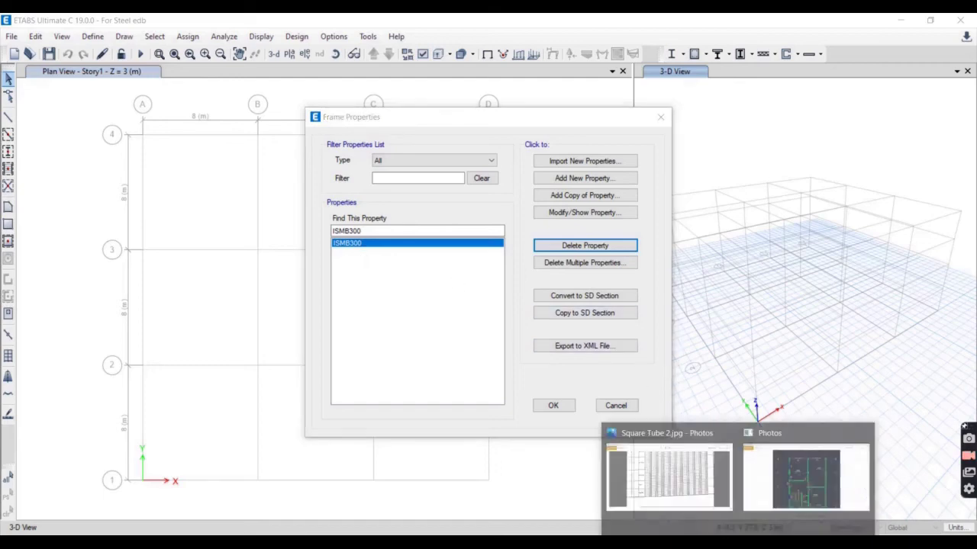
click(795, 476)
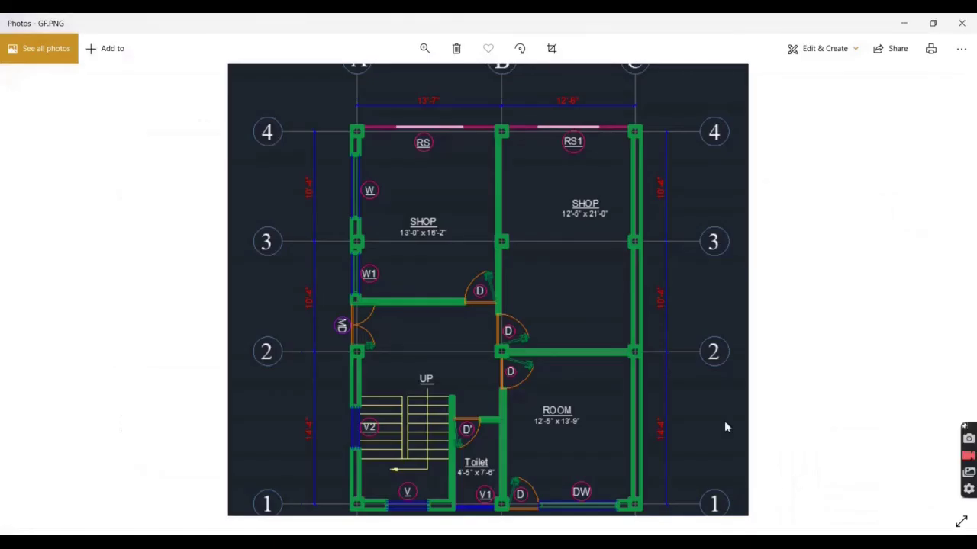
drag(593, 394, 628, 343)
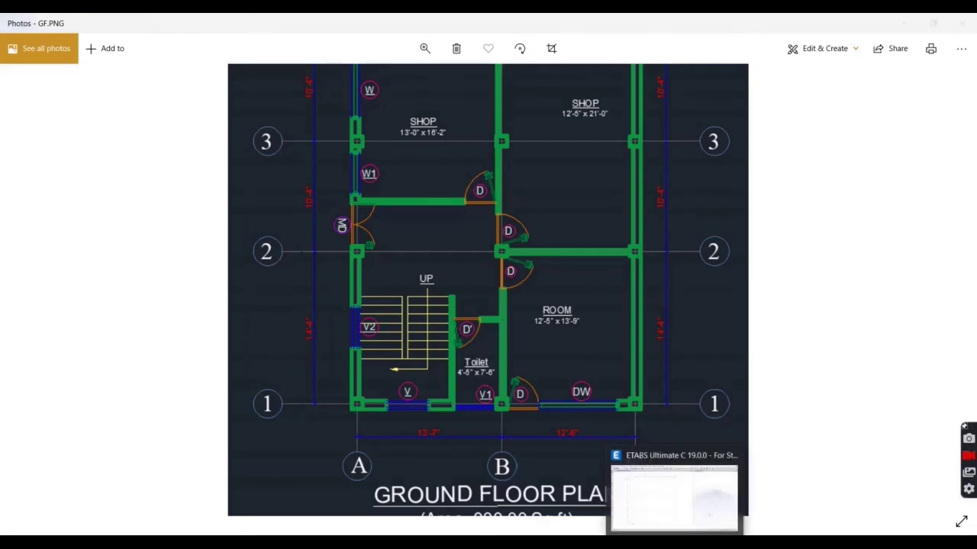
click(675, 492)
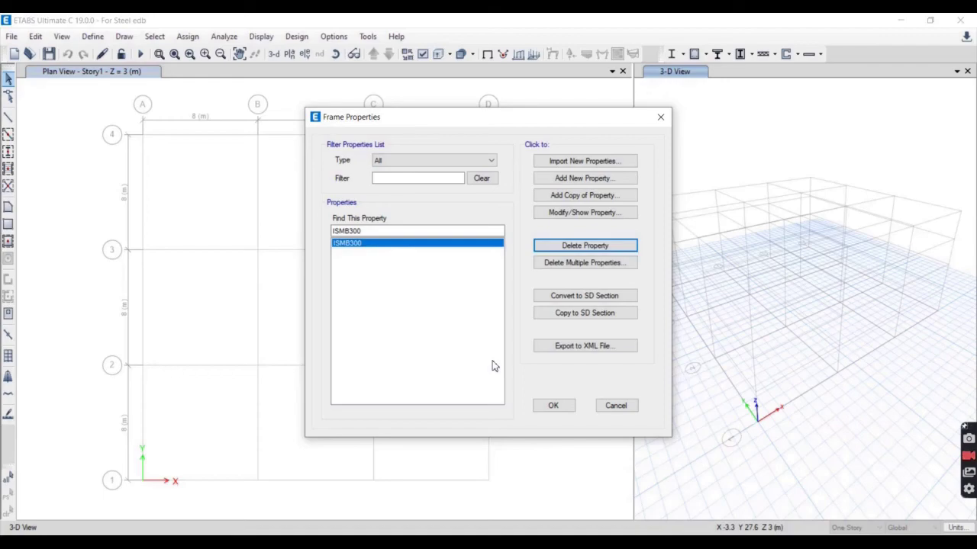
key(alt+Tab)
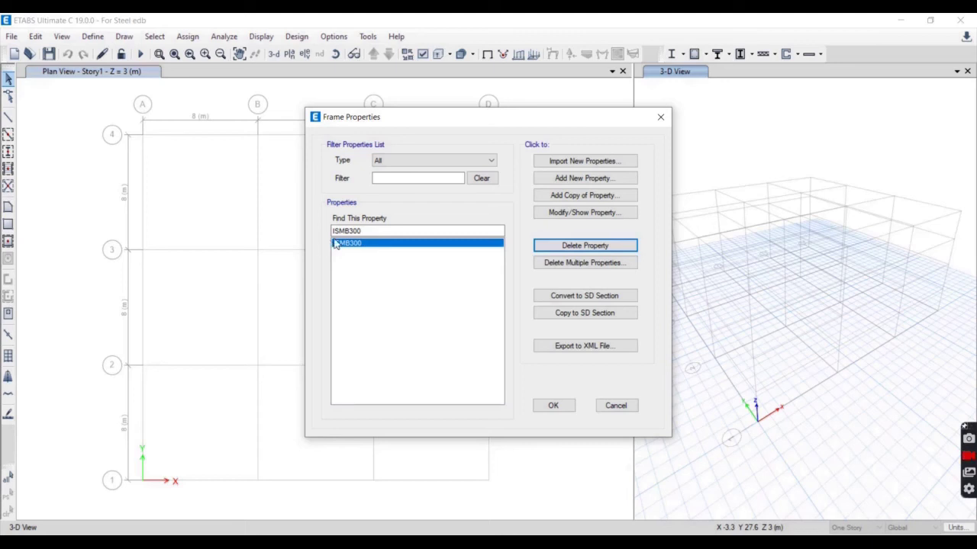
click(574, 163)
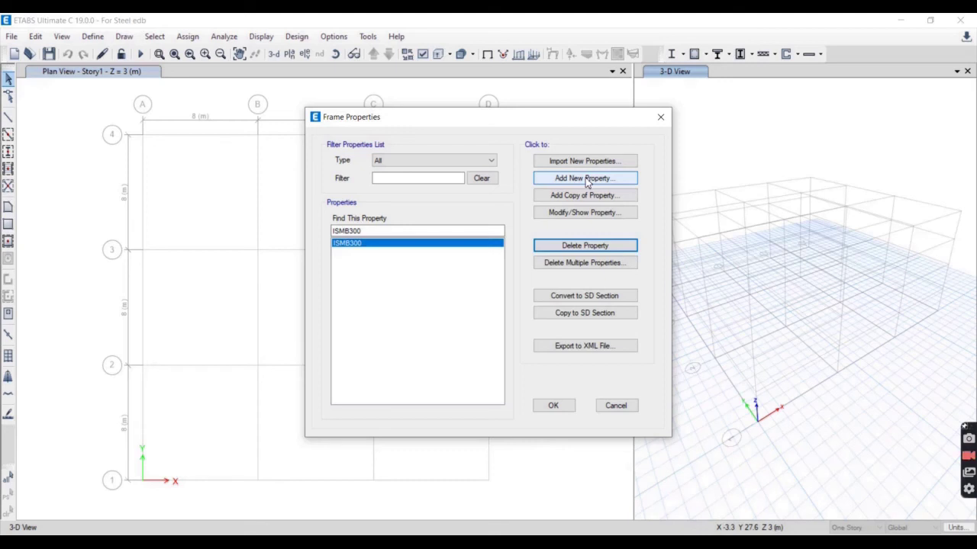
click(584, 179)
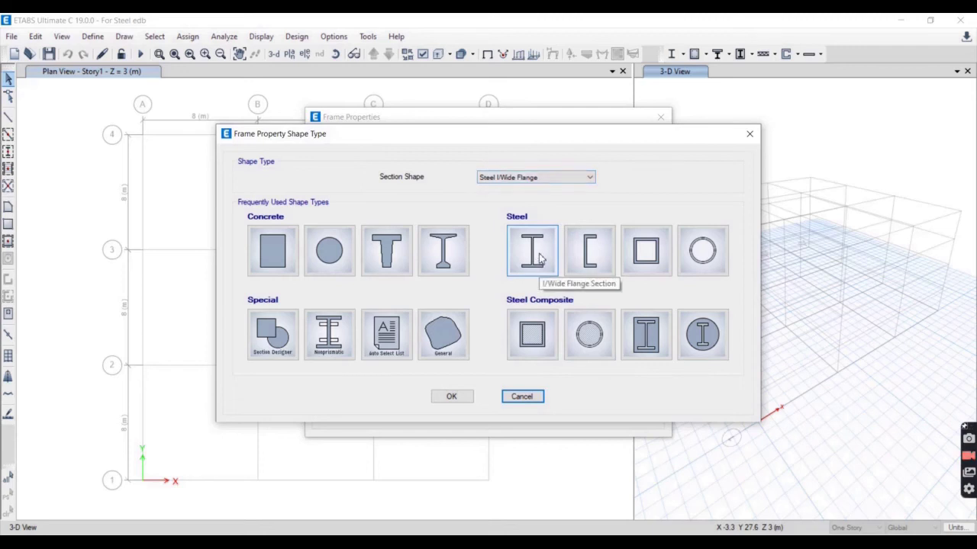
click(536, 259)
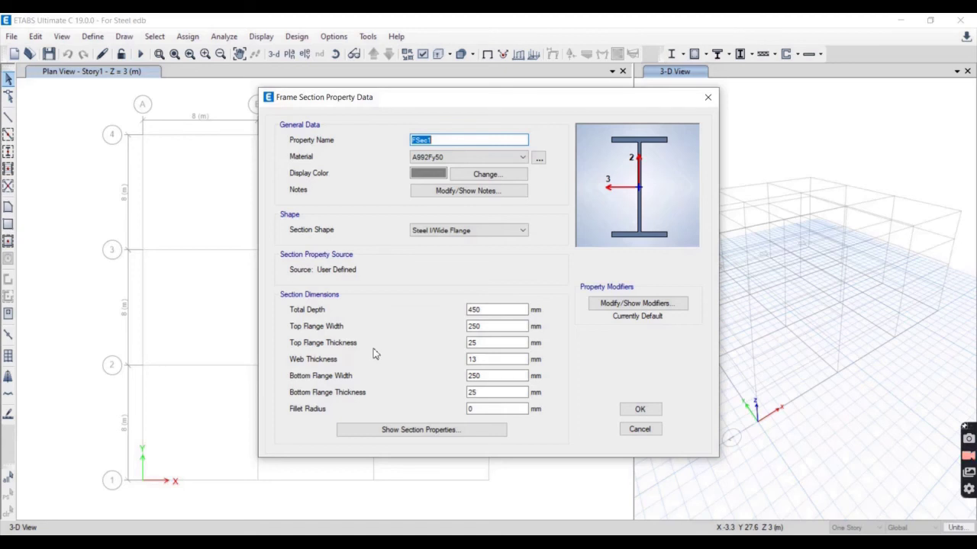
click(707, 97)
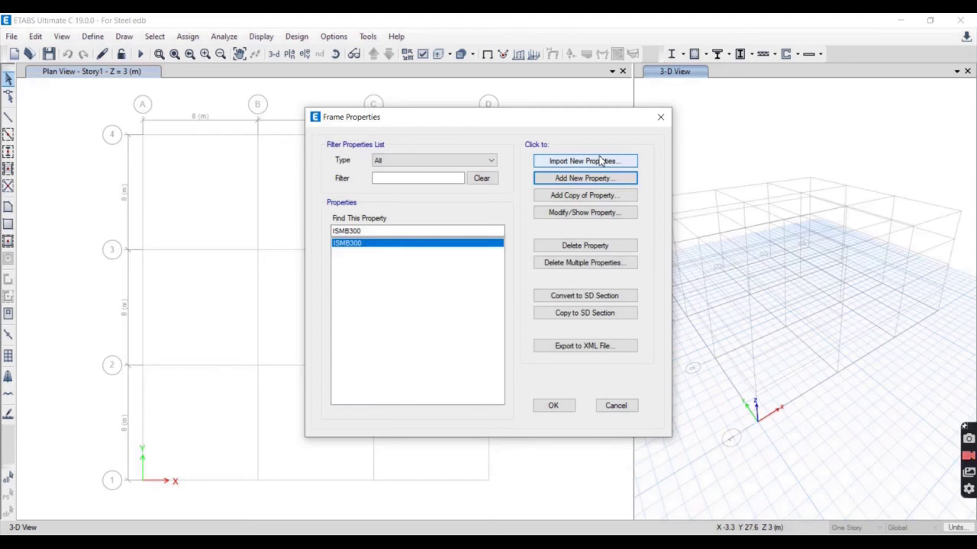
Step: Import the steel I/Wide Flange section ISMB200 from the Indian property file with Fe250 as its default material
click(558, 162)
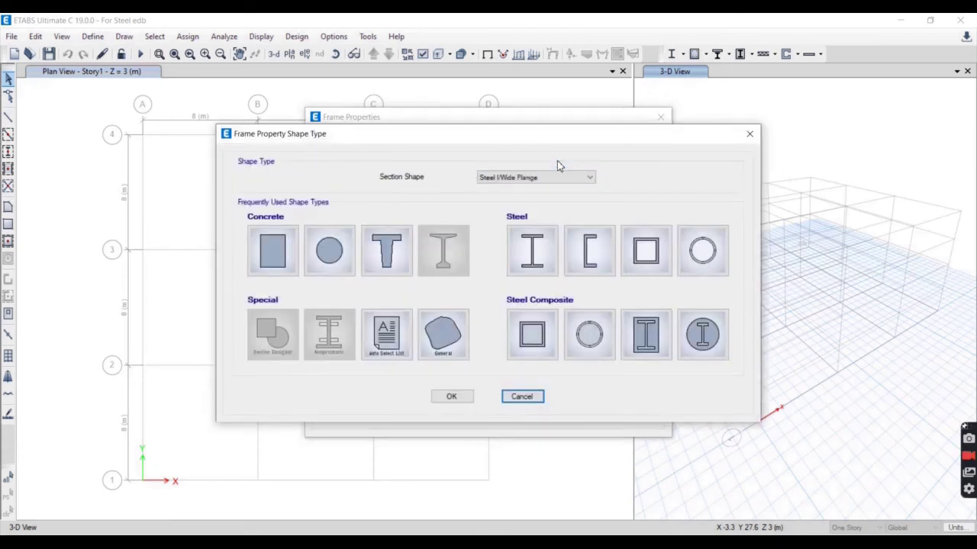
click(532, 260)
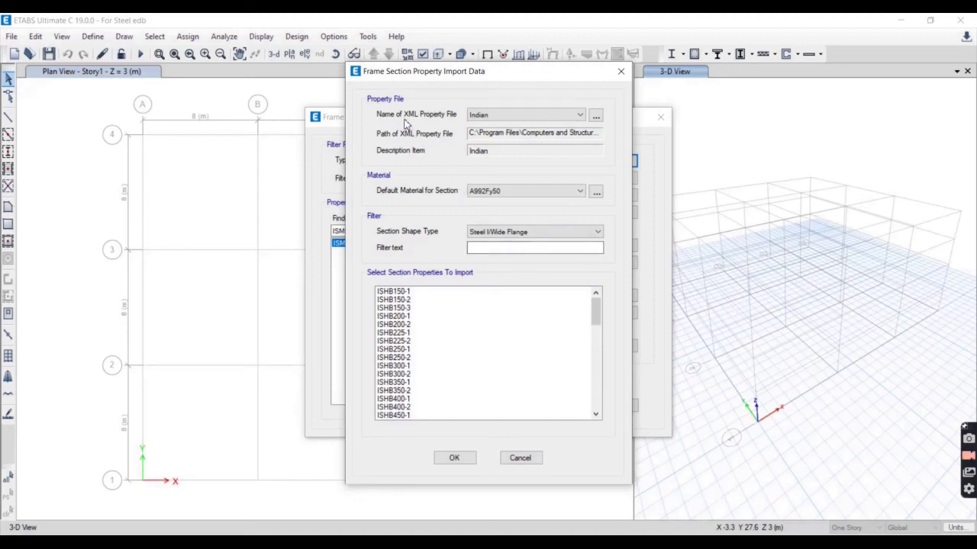
click(524, 117)
click(524, 117)
click(509, 192)
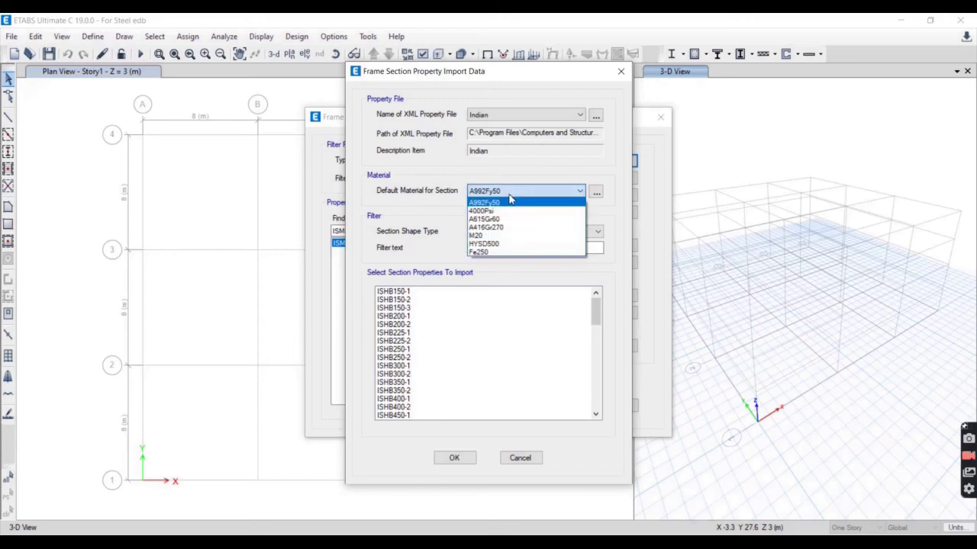
click(491, 254)
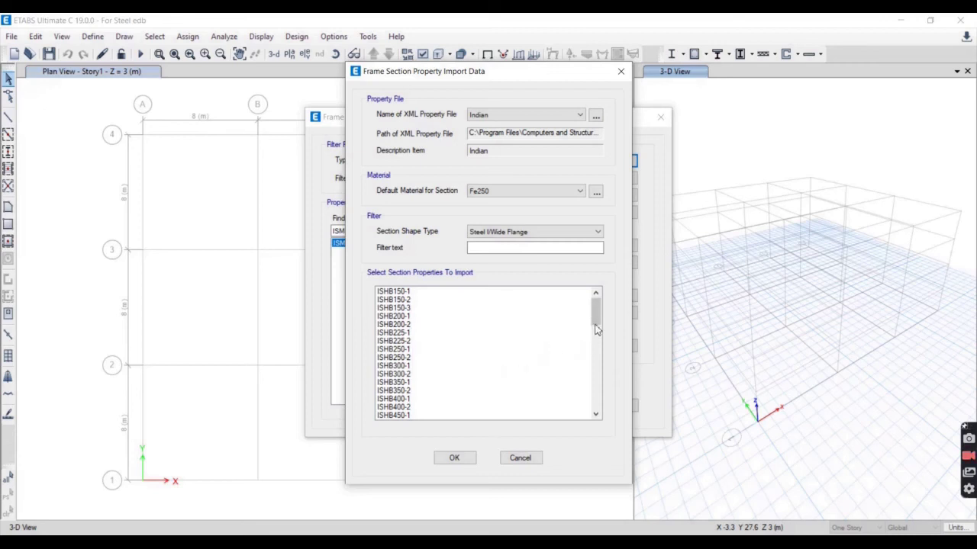
drag(598, 320, 599, 379)
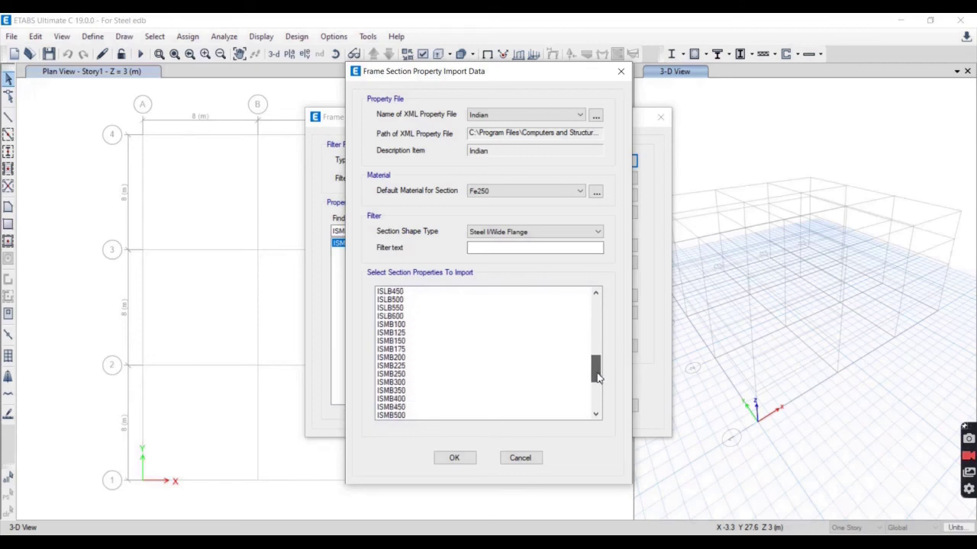
click(392, 360)
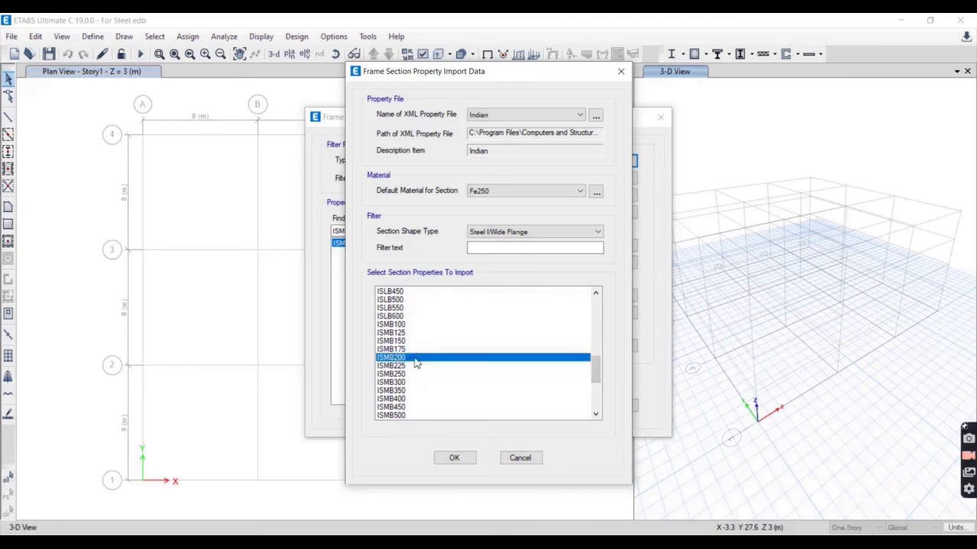
click(455, 460)
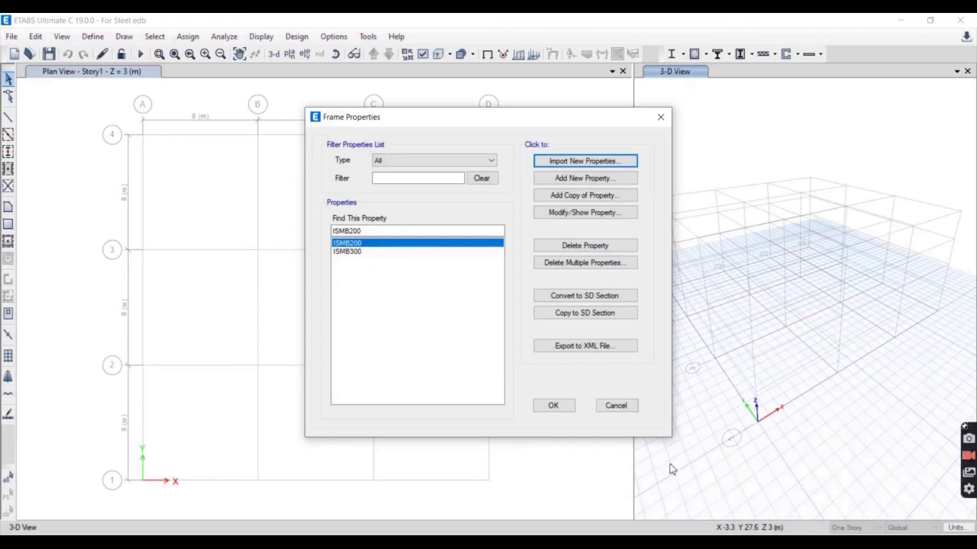
Step: Switch to the square hollow section tables in Photos, examine the available pipe sizes and thicknesses on both pages, and return to ETABS
mouse_move(737, 534)
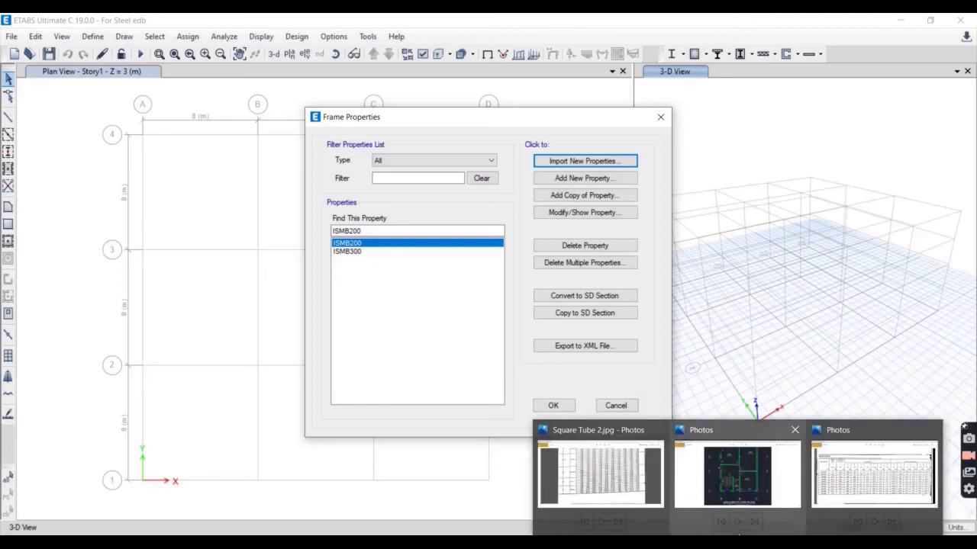
mouse_move(737, 473)
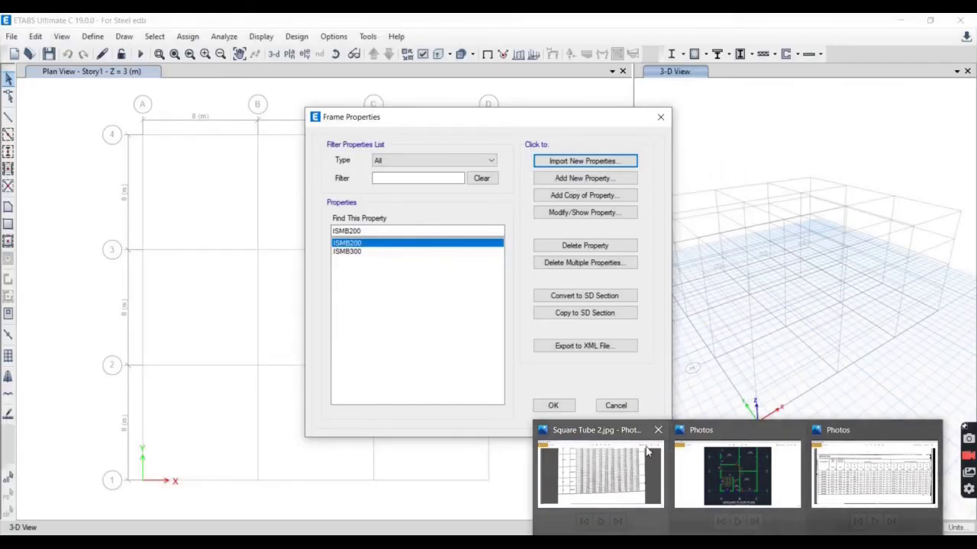
click(598, 461)
key(Left)
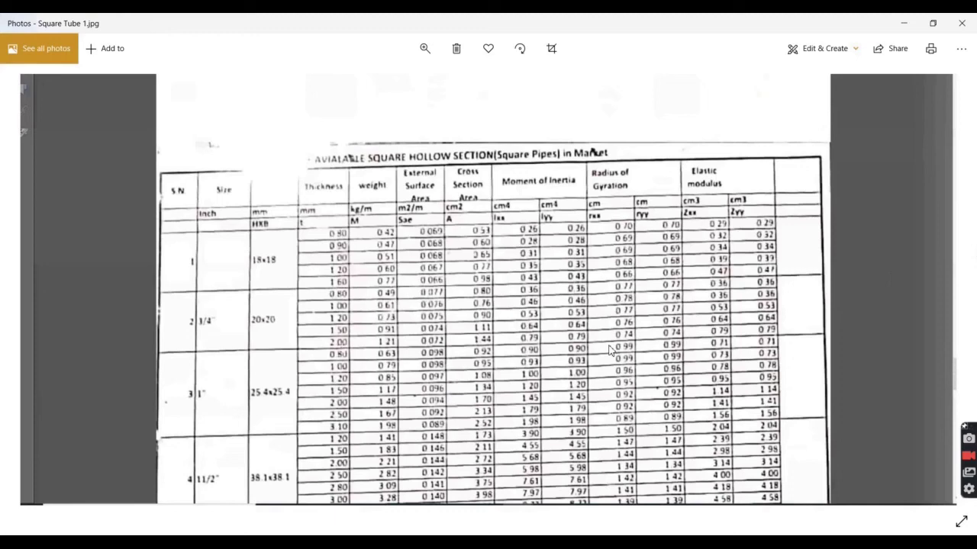
click(946, 290)
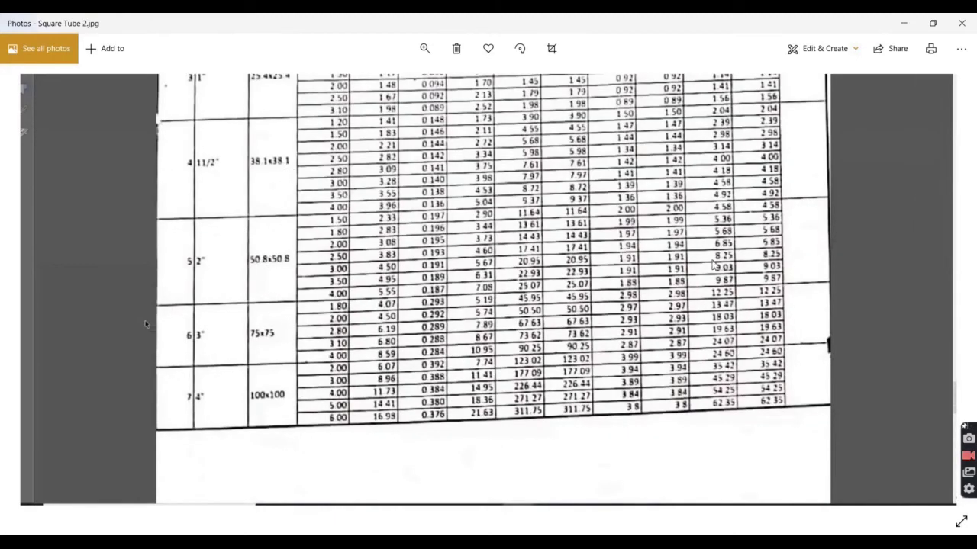
click(22, 291)
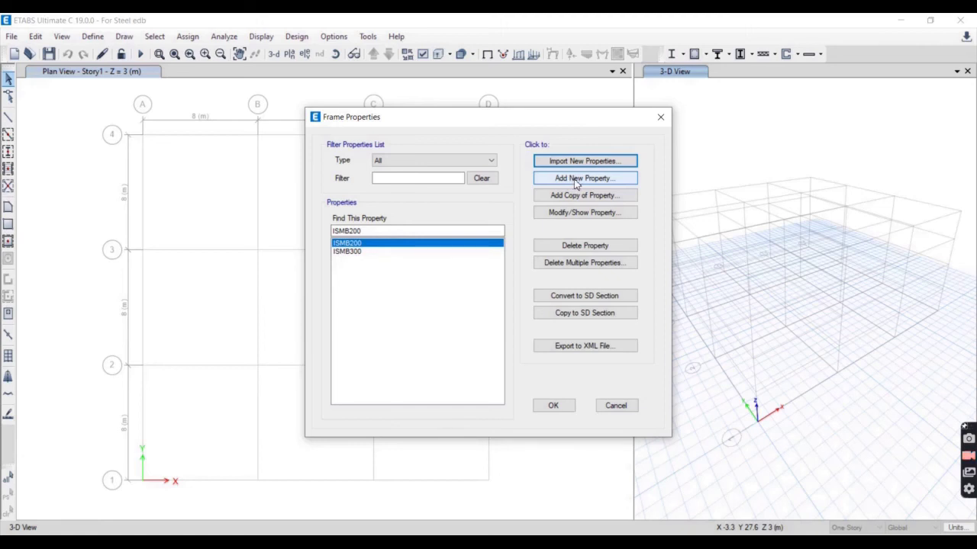
Step: Start a new Steel Tube frame section with the name beginning Sq.Pipe, and consult the square pipe size tables in Photos
click(576, 180)
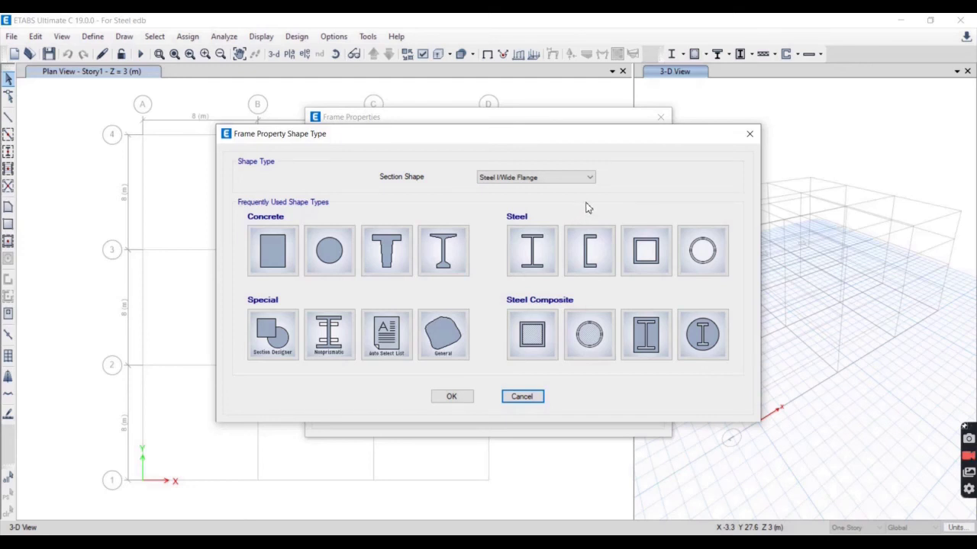
click(645, 259)
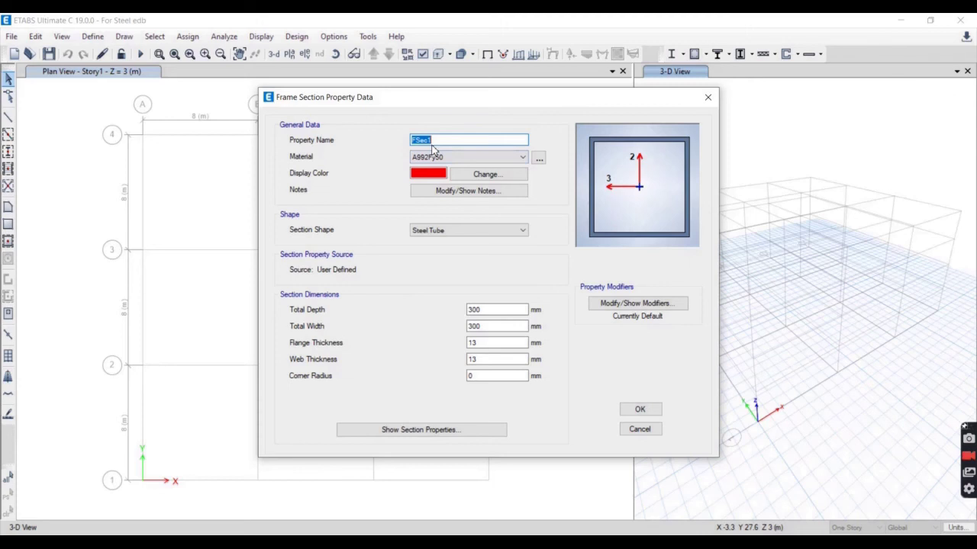
text(Sq.Pipe)
click(653, 516)
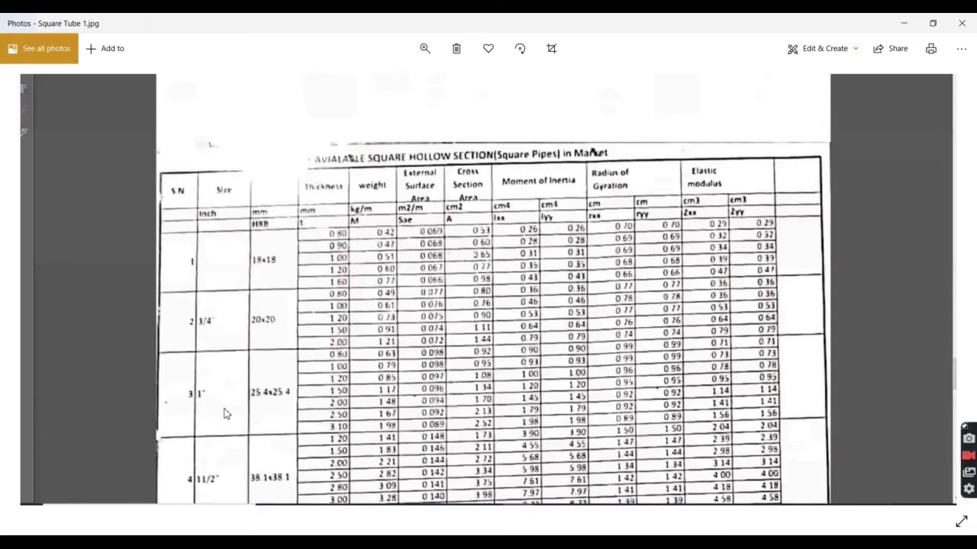
click(946, 297)
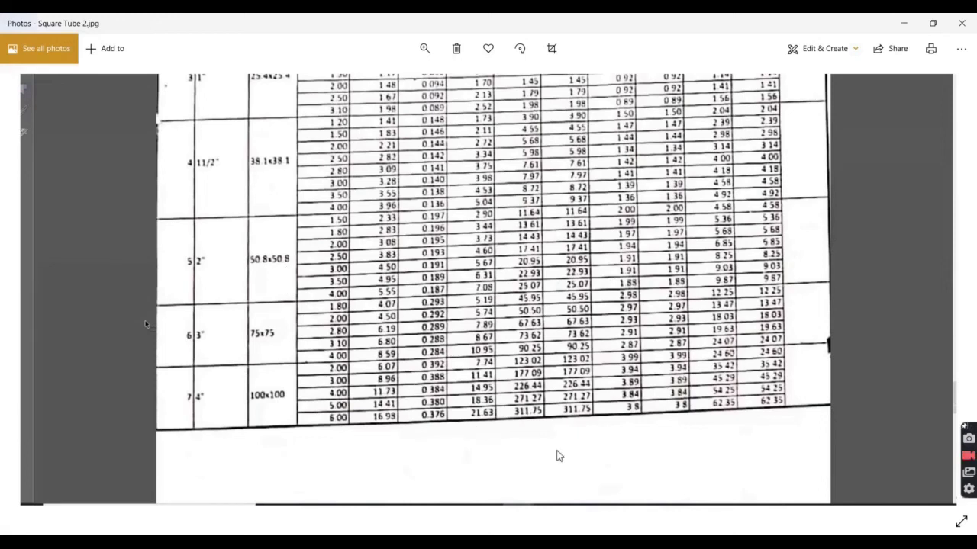
key(alt+Tab)
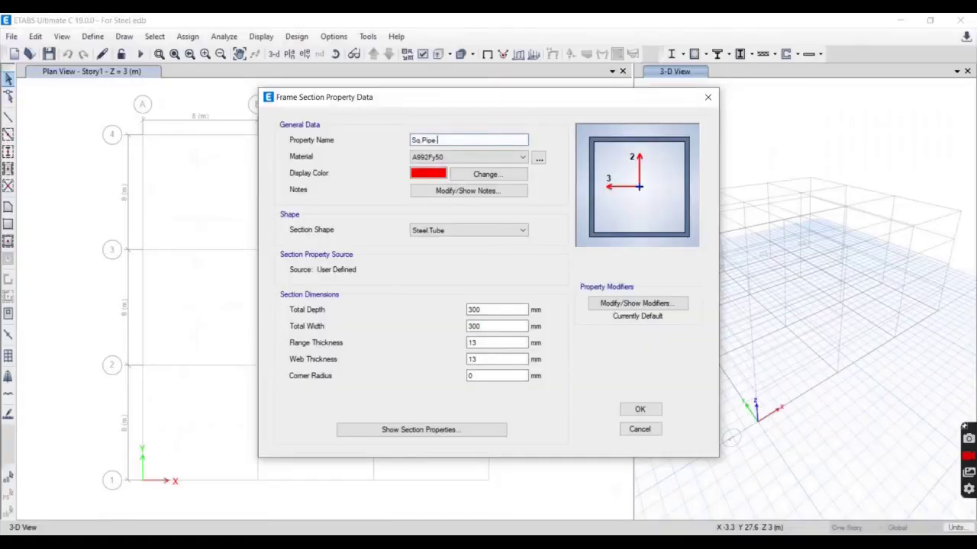
Step: Extend the property name to Sq.Pipe 50.8*50.8* and check the thicknesses for that size in the Photos table
text(pe 50.8"50.8)
click(470, 139)
mouse_move(738, 542)
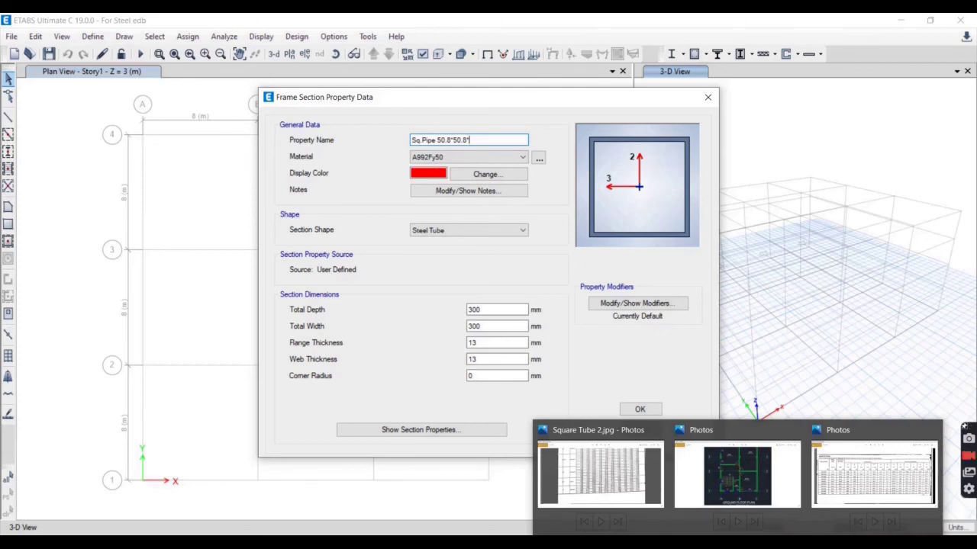
click(621, 484)
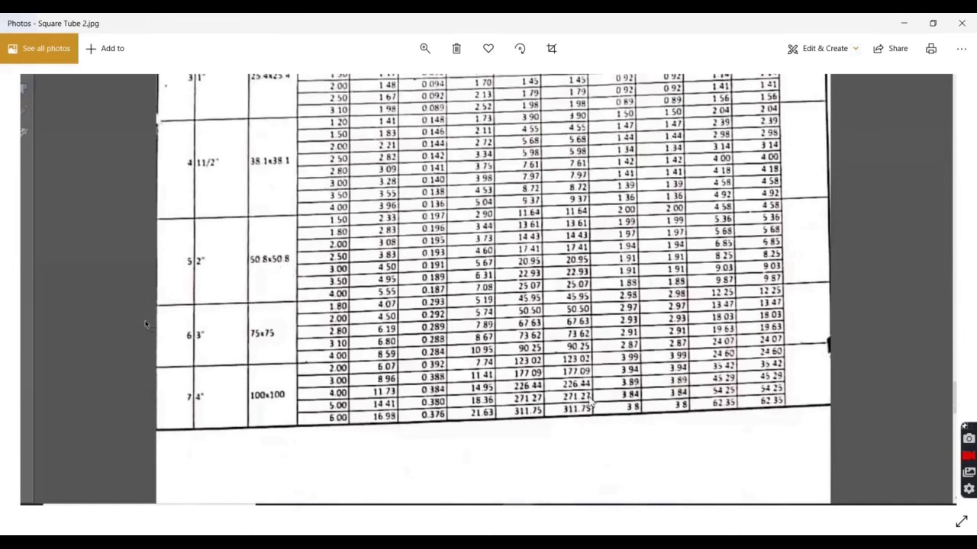
key(alt+Tab)
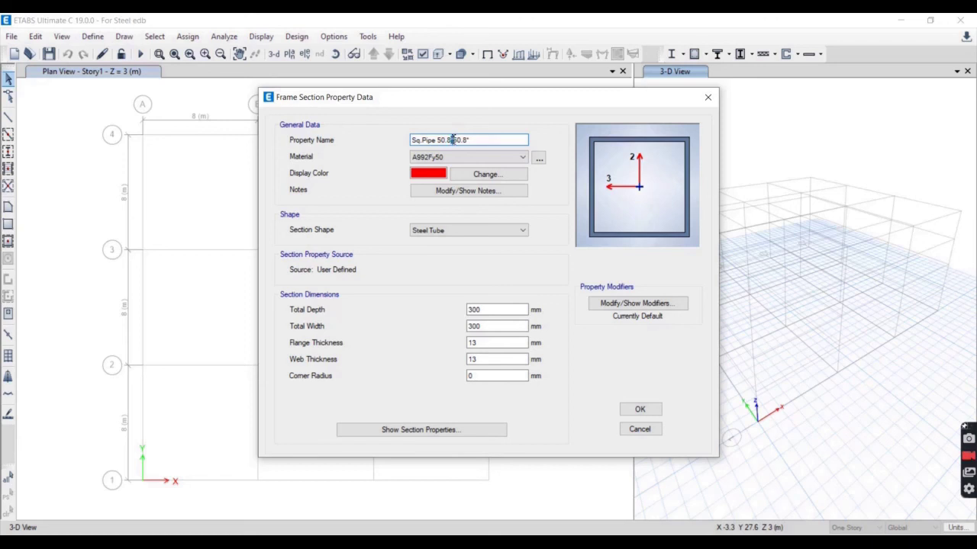
Step: Change the property name to Sq.Pipe 50.8x50.8x4 and set the section's material to Fe250
click(452, 139)
key(BackSpace)
text(x)
click(473, 140)
key(BackSpace)
text(x4)
click(459, 158)
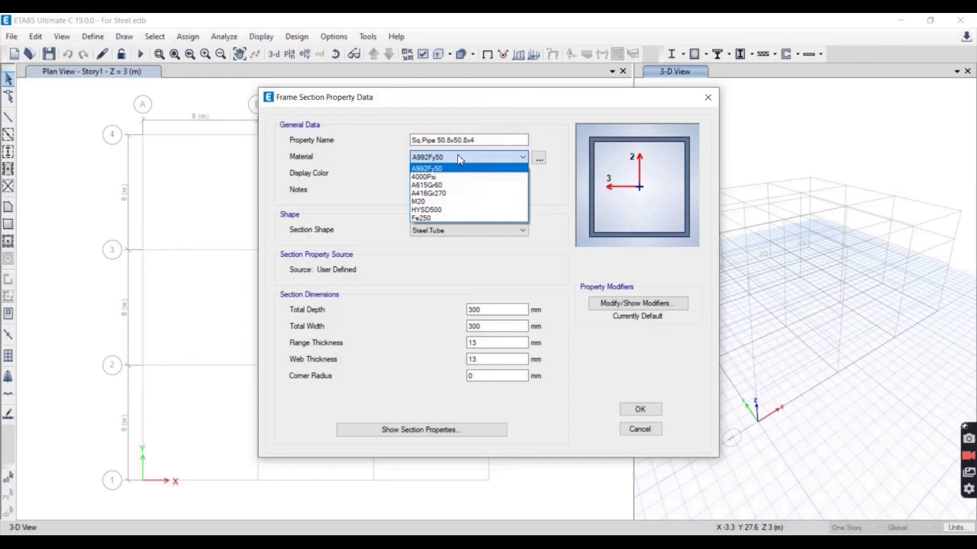
click(440, 219)
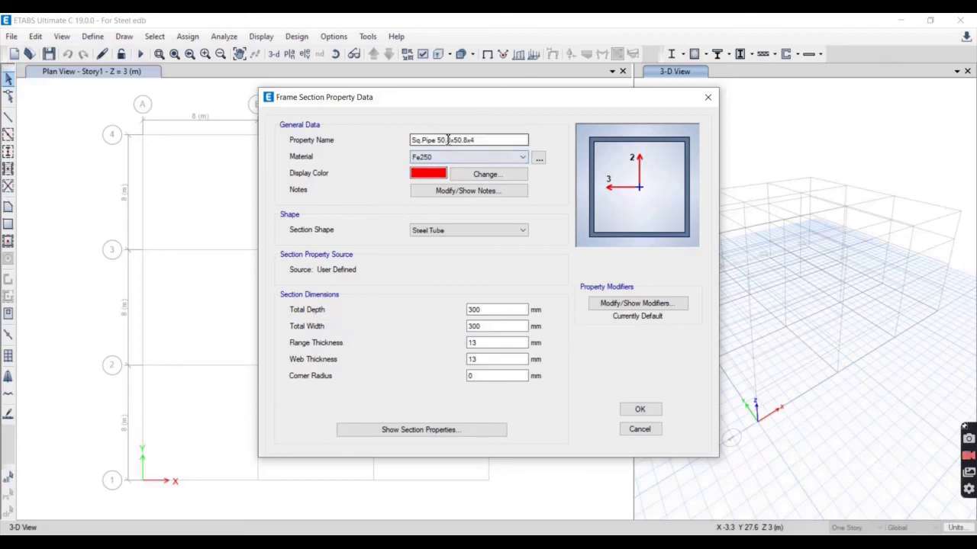
Step: Set the tube's total depth and width to 50.8 mm and its flange and web thicknesses to 4 mm, and save the section
double_click(490, 309)
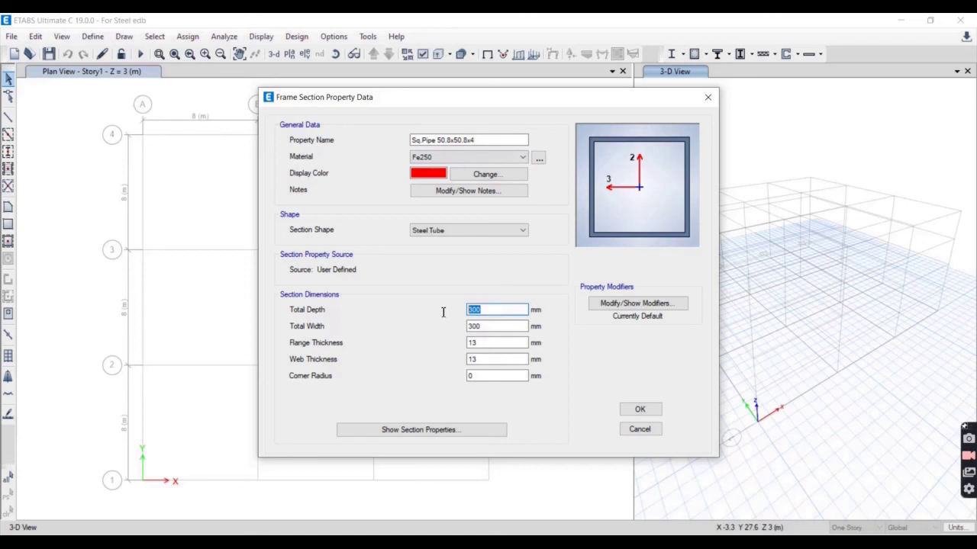
text(50.8)
key(Tab)
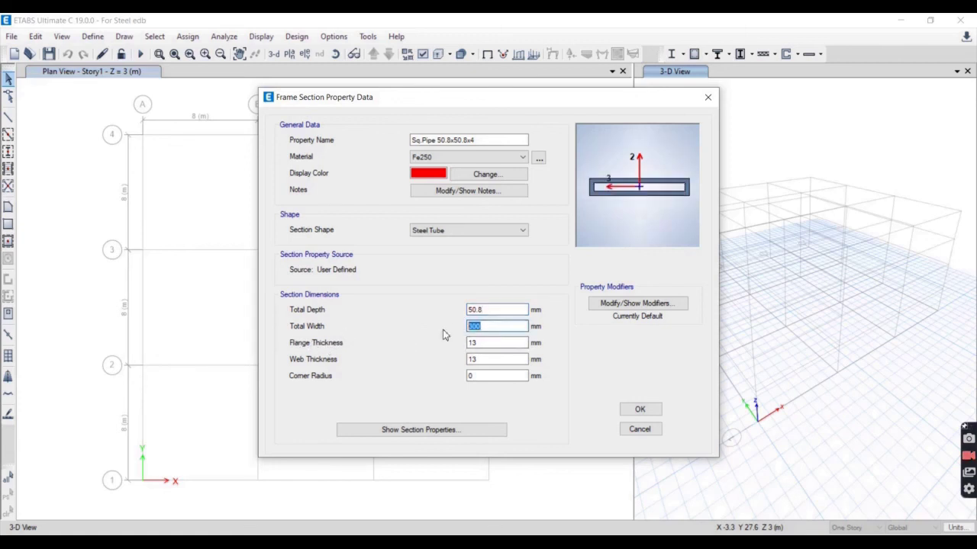
text(50.8)
click(488, 346)
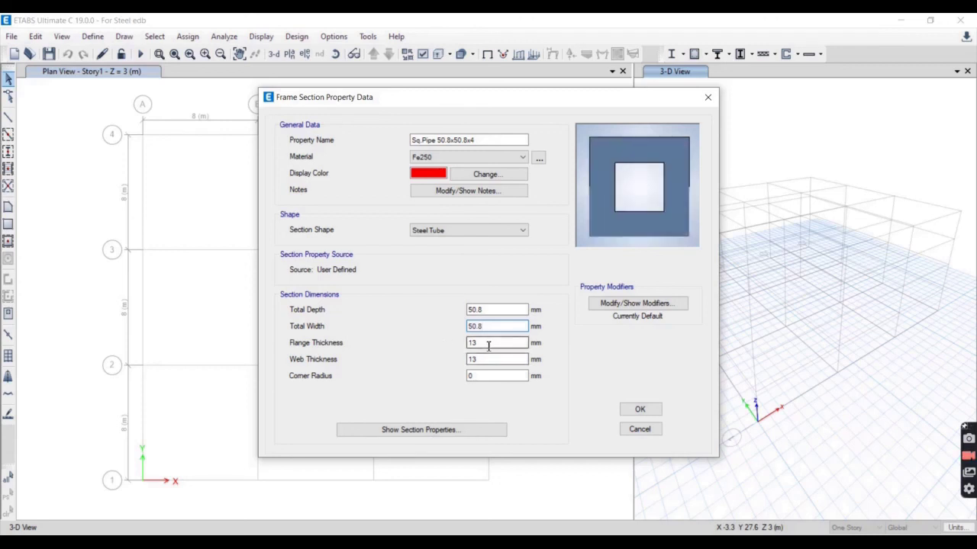
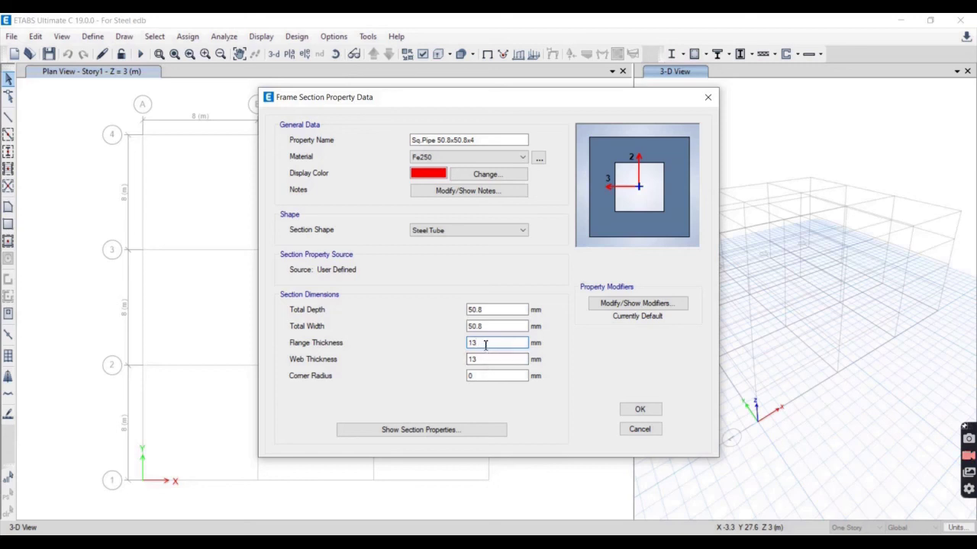
drag(485, 345, 419, 348)
text(4)
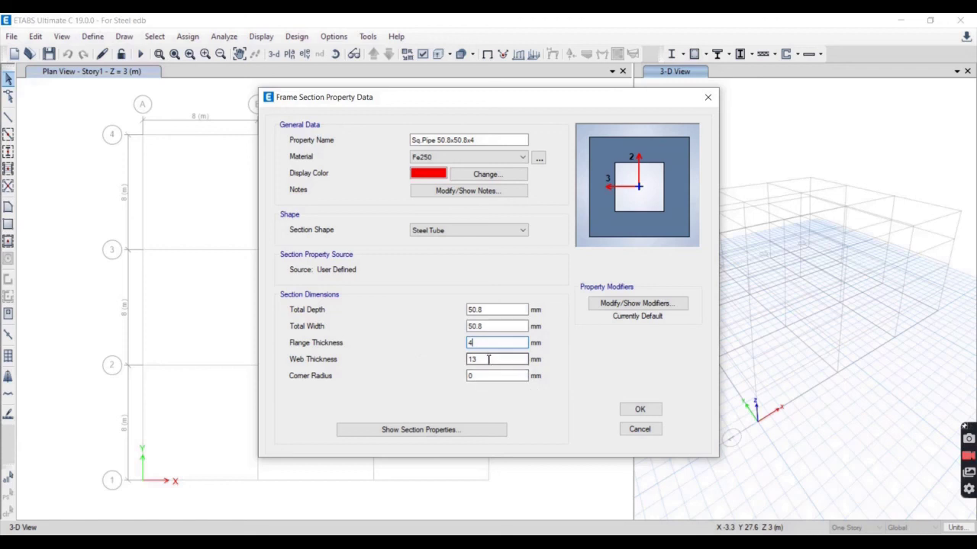
drag(488, 361, 428, 365)
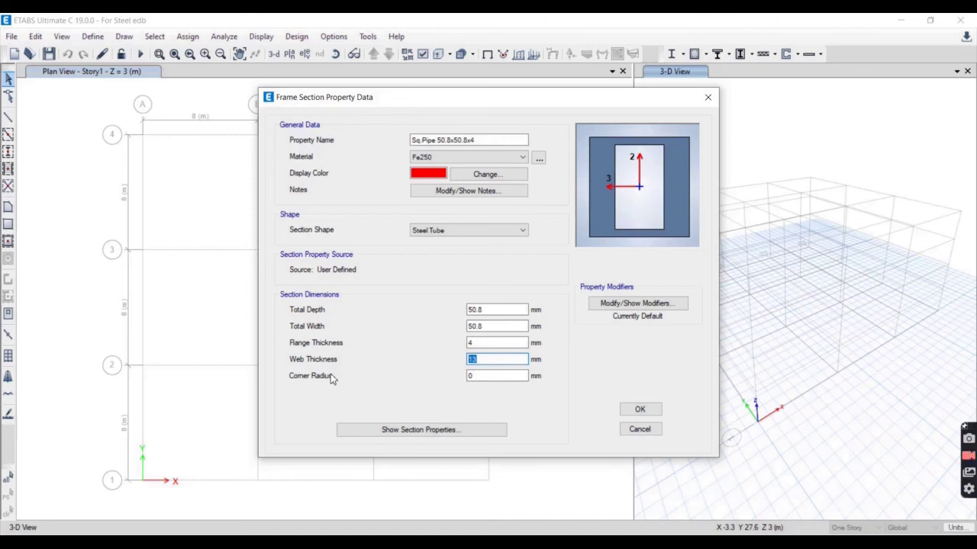
text(4)
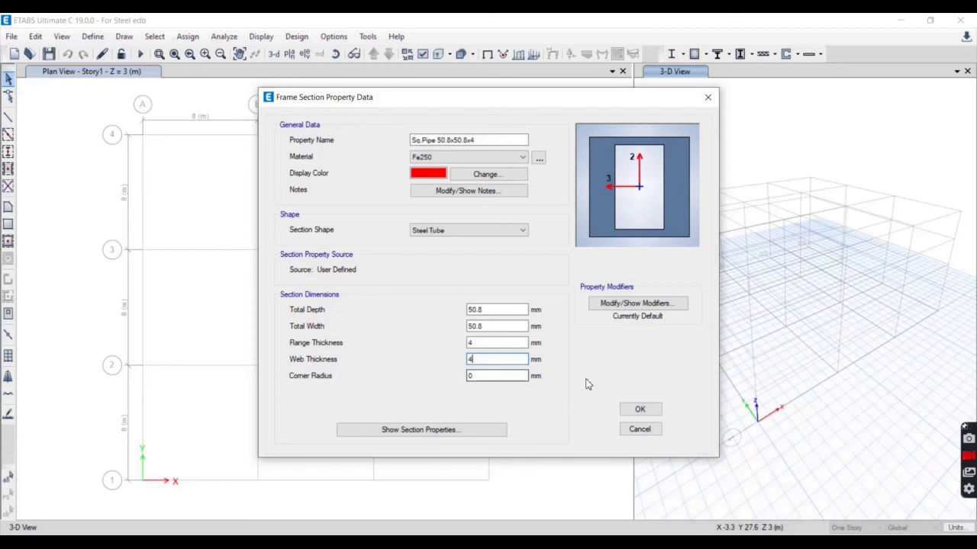
click(627, 413)
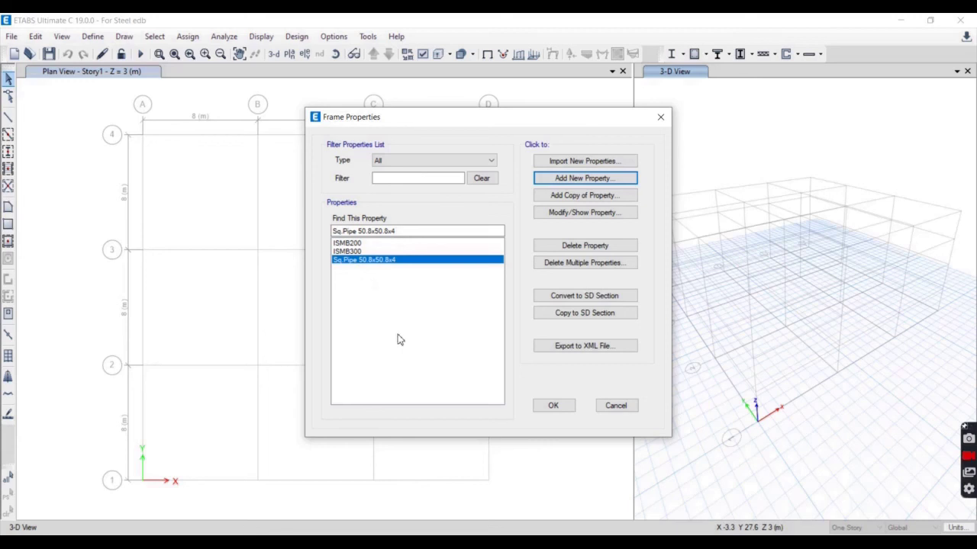
Step: Add a new Steel Tube frame section named Sq.Pipe 75x75x4 with Fe250 as its material
click(586, 180)
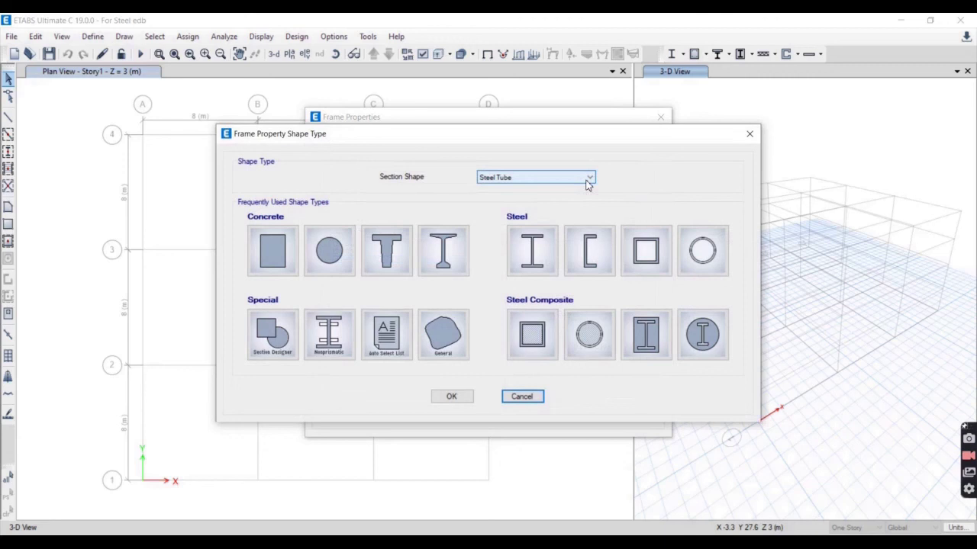
click(641, 257)
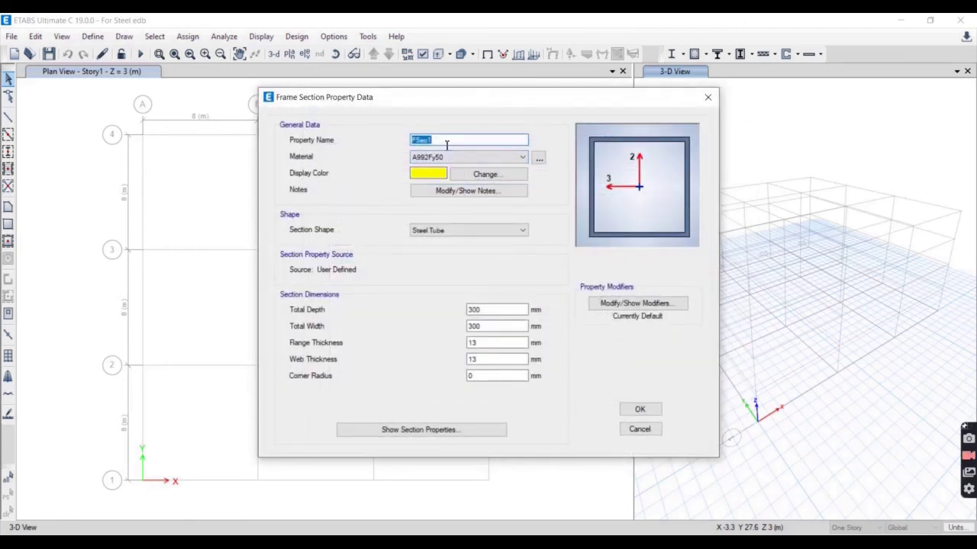
text(Sq)
text(u)
text(Pipe)
text( 75)
text(x75)
text(x)
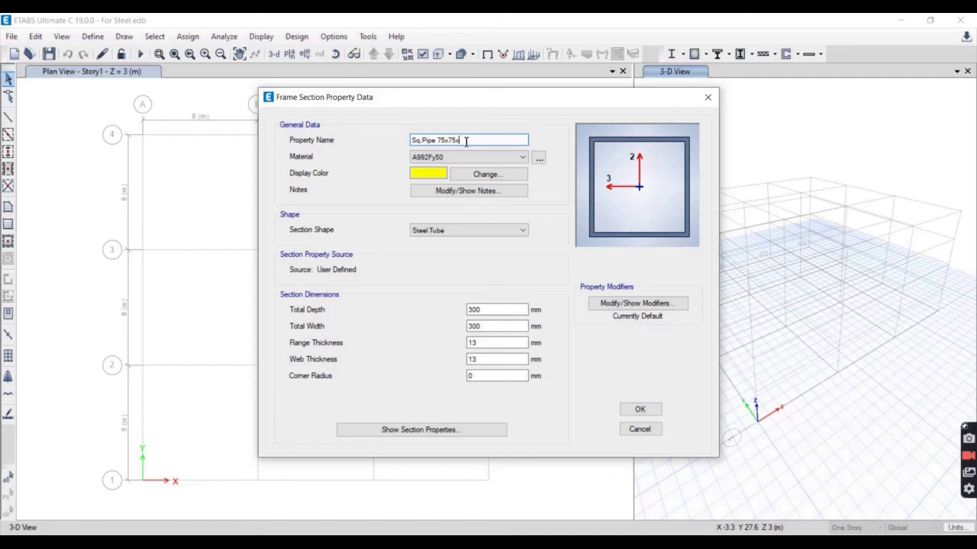
text(4)
click(435, 157)
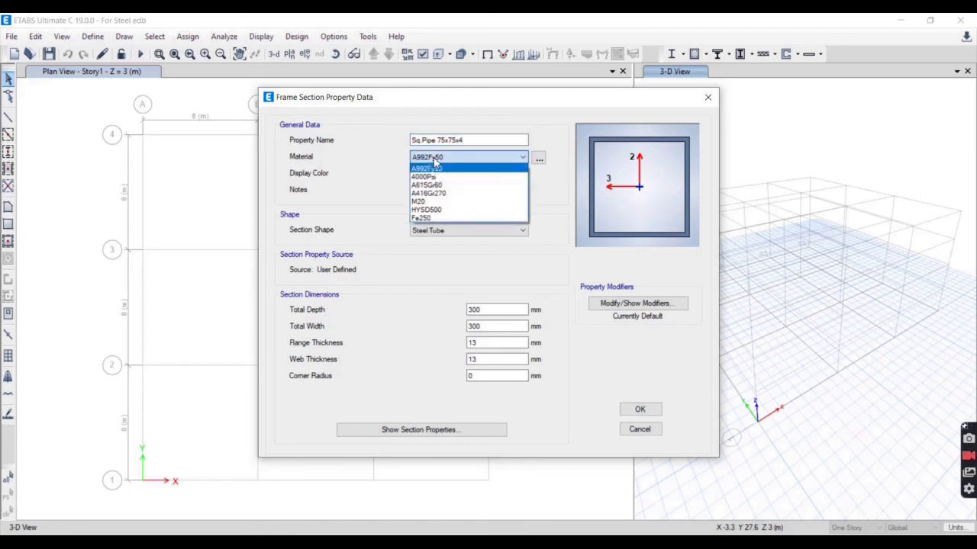
click(431, 220)
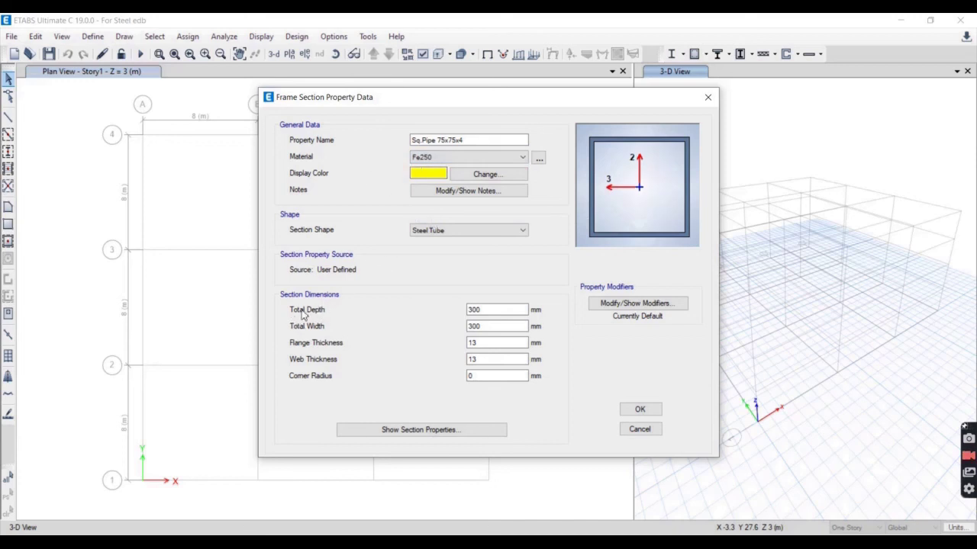
Step: Set the new tube's total depth and width to 75 mm and both wall thicknesses to 4 mm, and save the section
drag(487, 314, 467, 312)
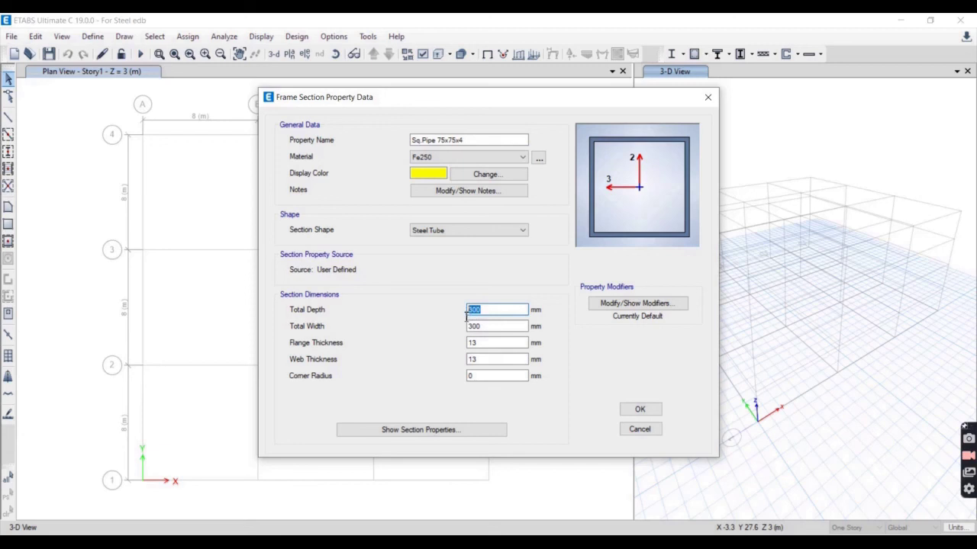
text(75)
double_click(473, 327)
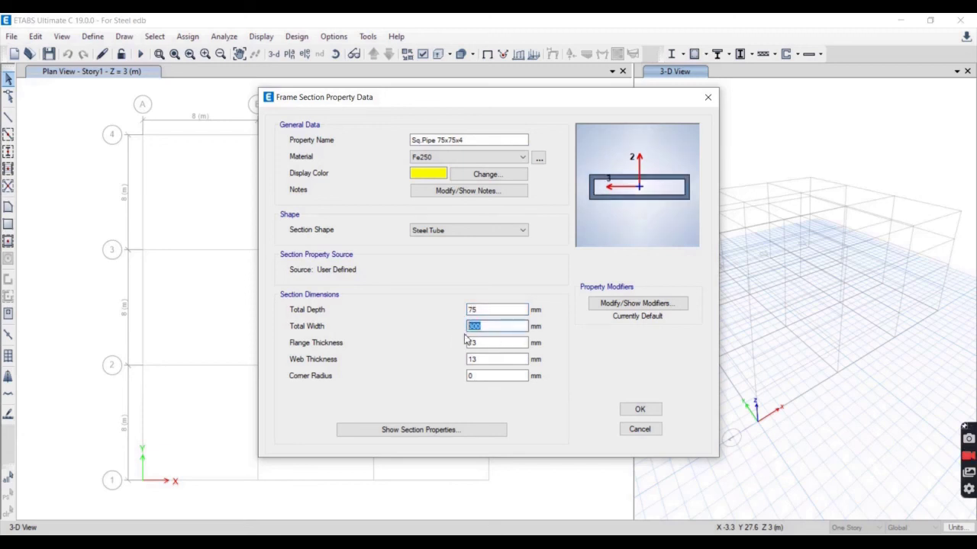
text(75)
double_click(469, 343)
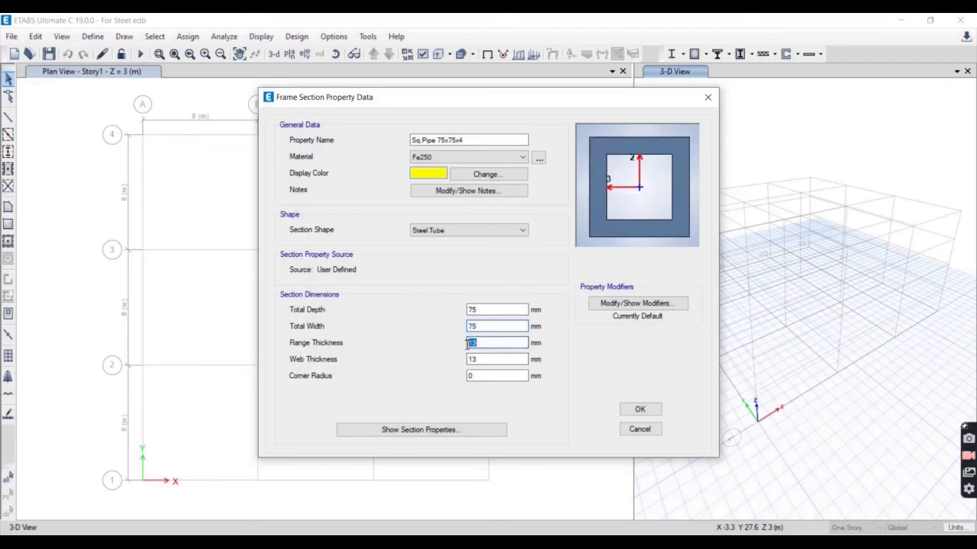
text(4)
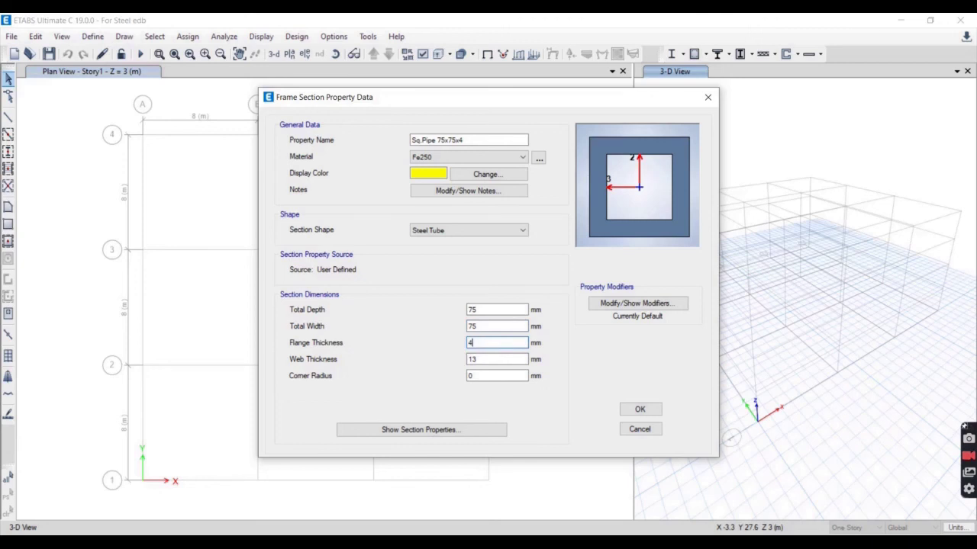
double_click(479, 361)
text(4)
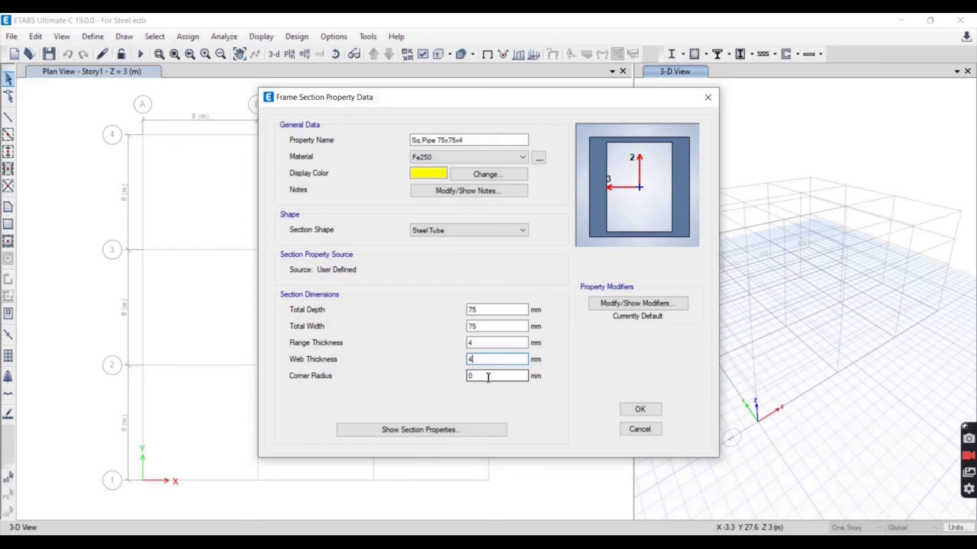
click(640, 409)
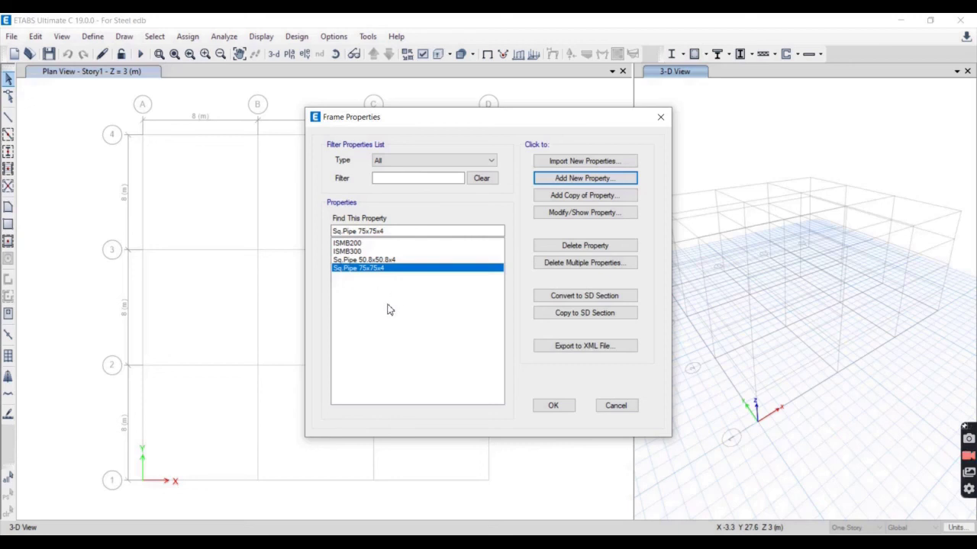
Step: Add a new Steel Tube frame section named Sq.Pipe 100x100x6, checking the square tube table for its thickness, with Fe250 as material
click(574, 179)
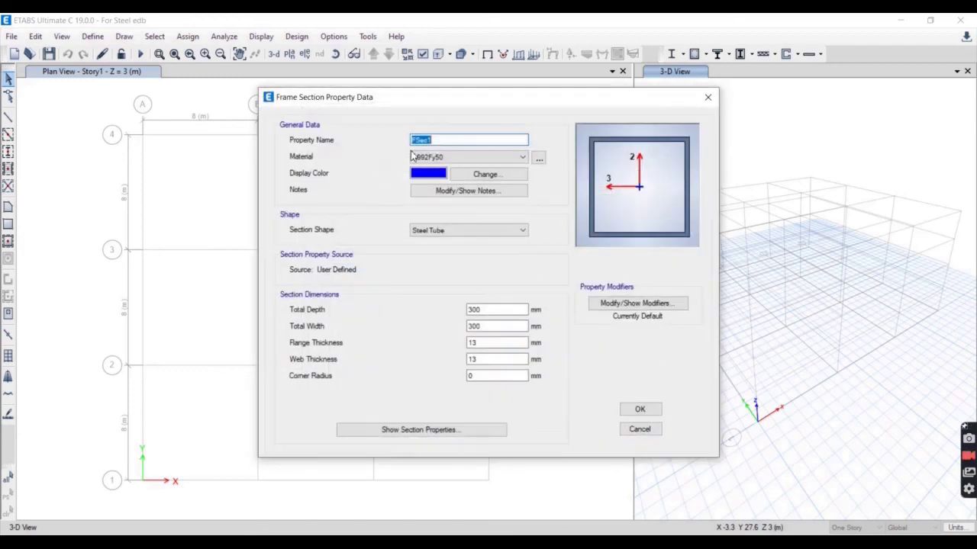
text(Sq.Pipe 100x100x)
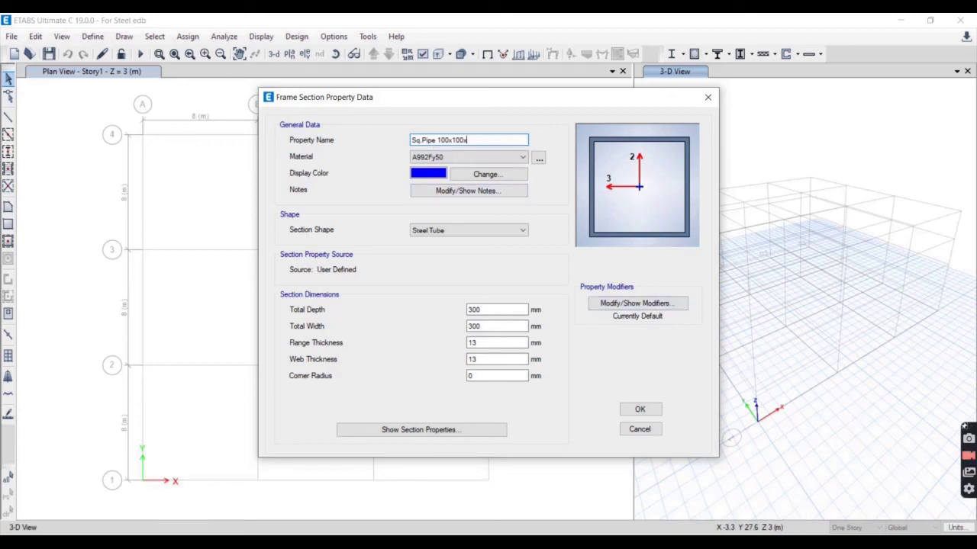
mouse_move(737, 543)
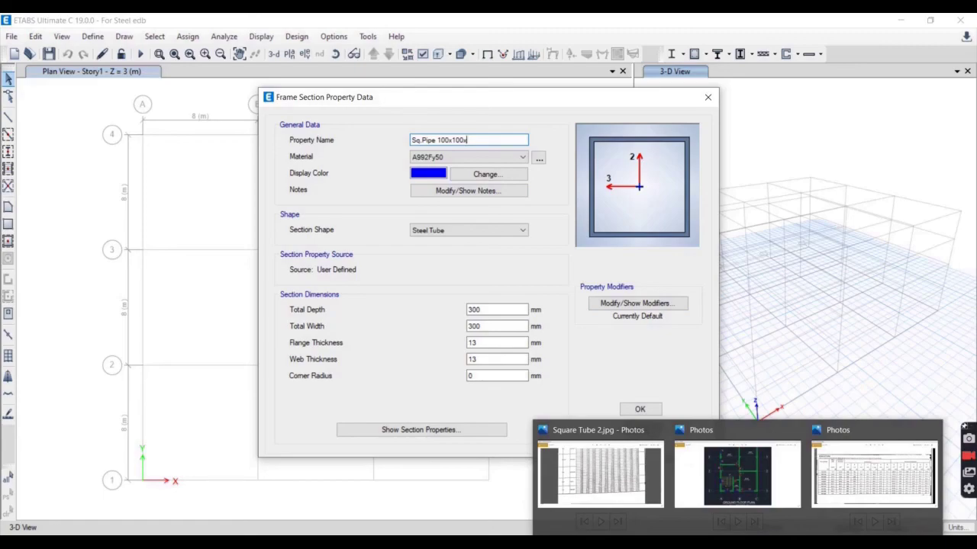
click(633, 495)
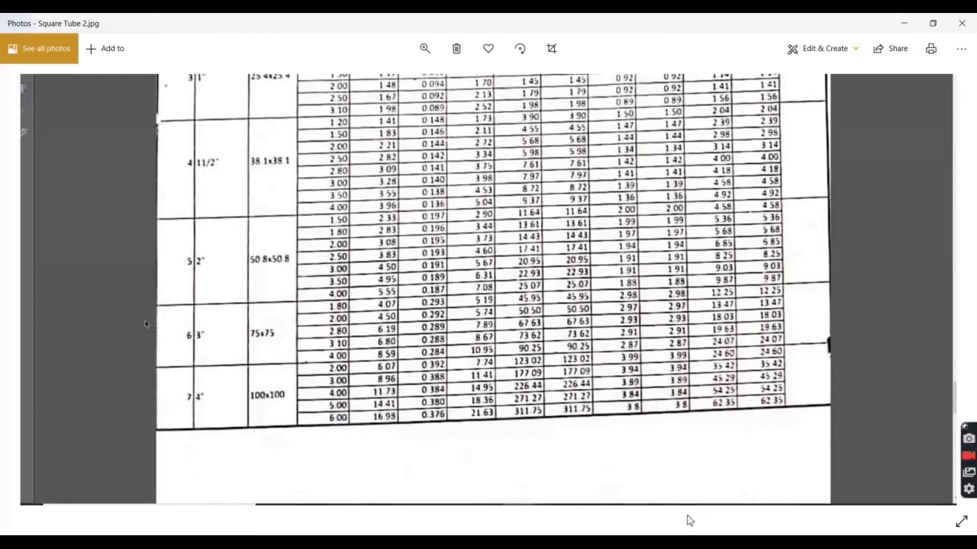
key(alt+Tab)
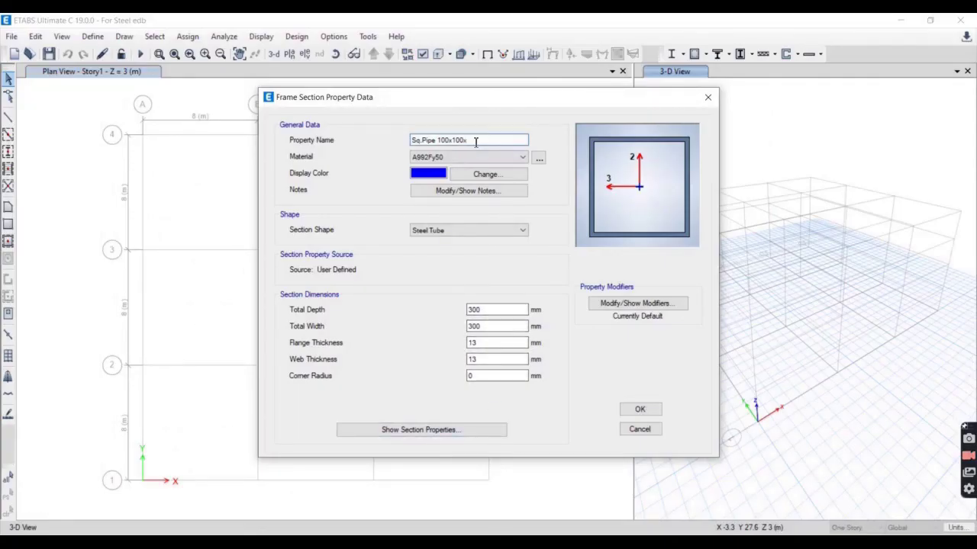
text(6)
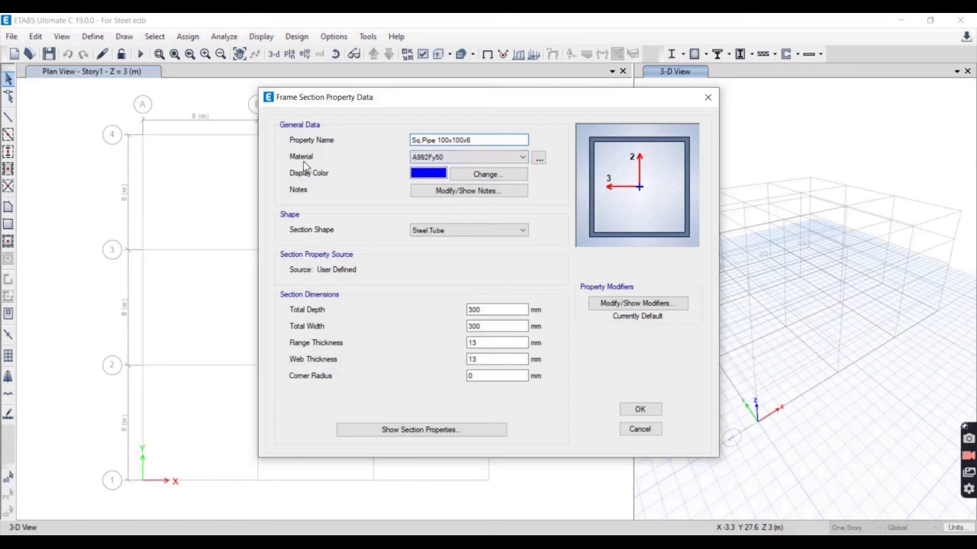
click(454, 159)
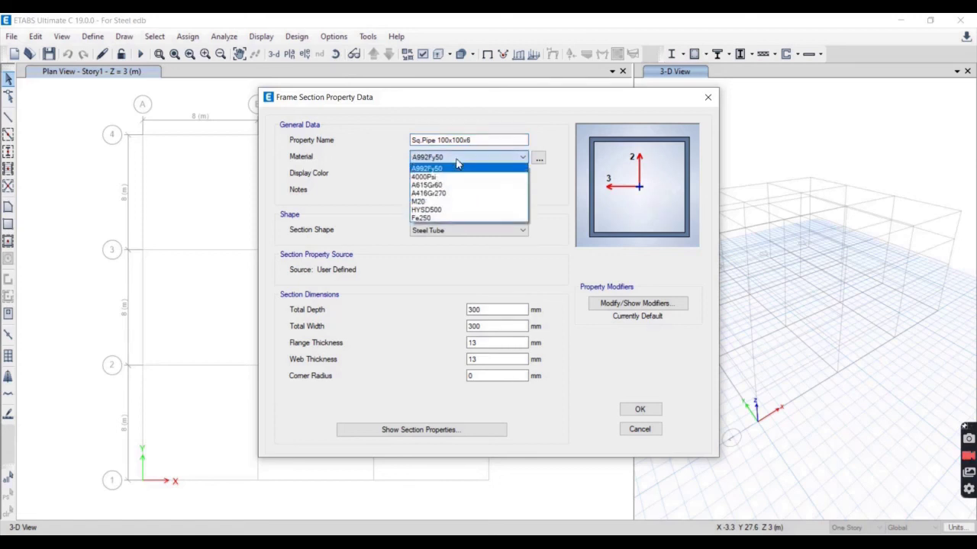
click(439, 218)
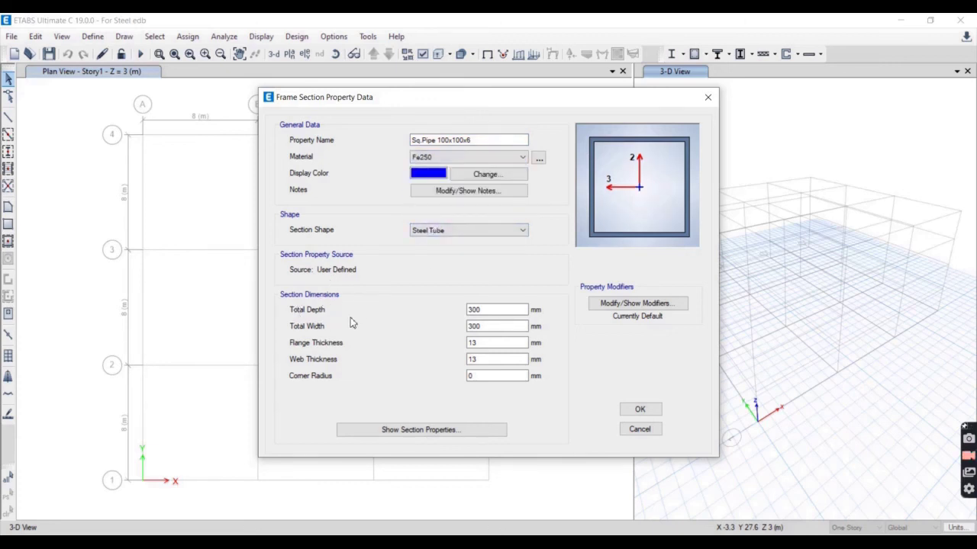
Step: Set the 100x100 tube's total depth and width to 100 mm and its flange and web thicknesses to 6 mm, and save the section
mouse_move(477, 309)
mouse_down()
mouse_move(527, 309)
mouse_move(462, 313)
mouse_up()
text(100)
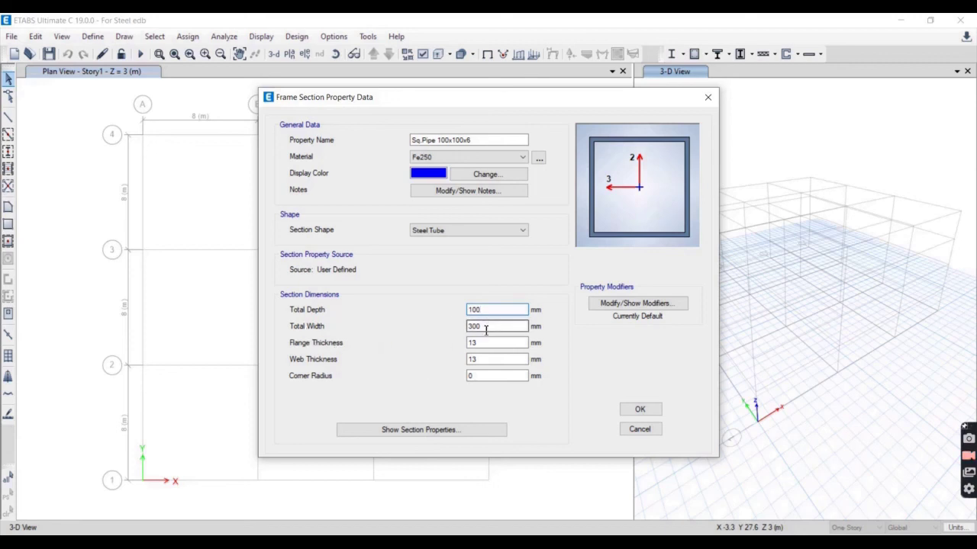
drag(486, 326, 412, 335)
text(100)
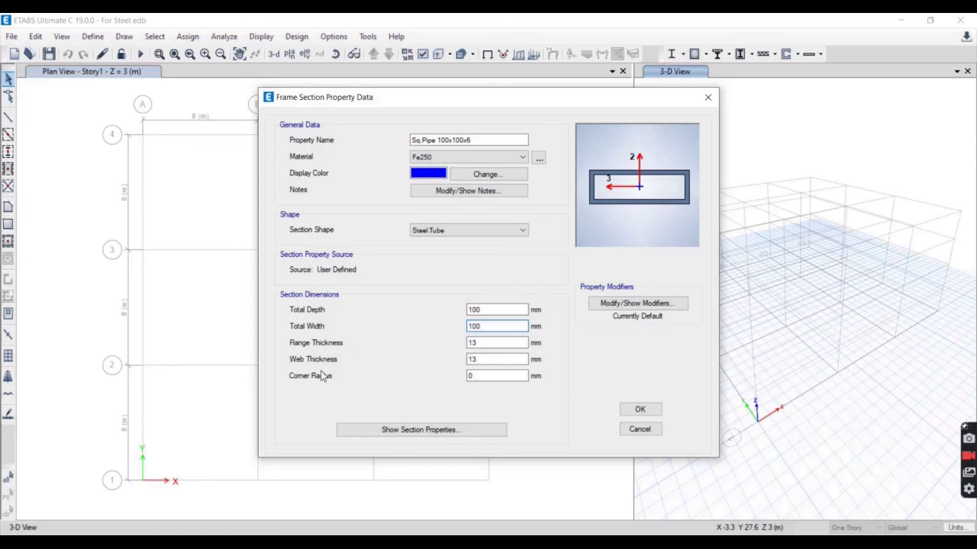
drag(491, 344, 447, 348)
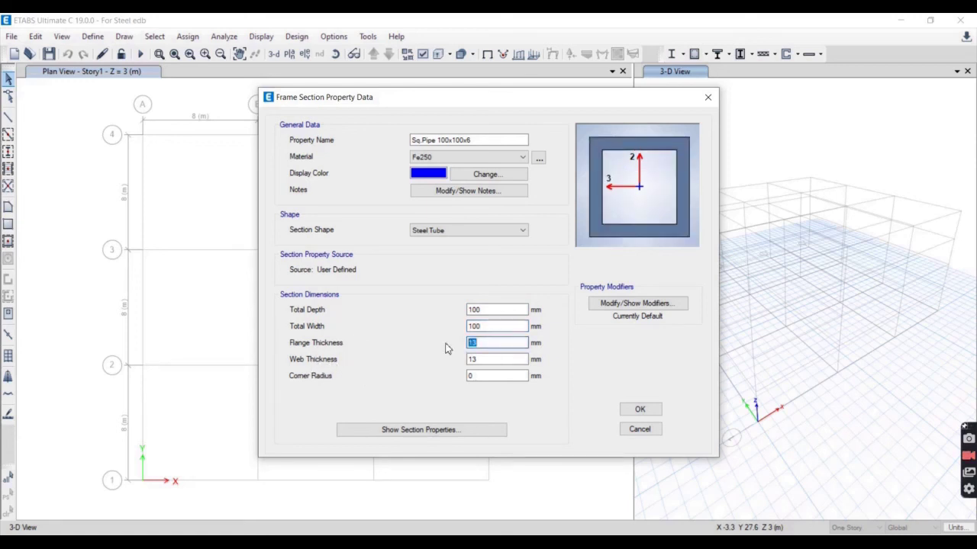
text(6)
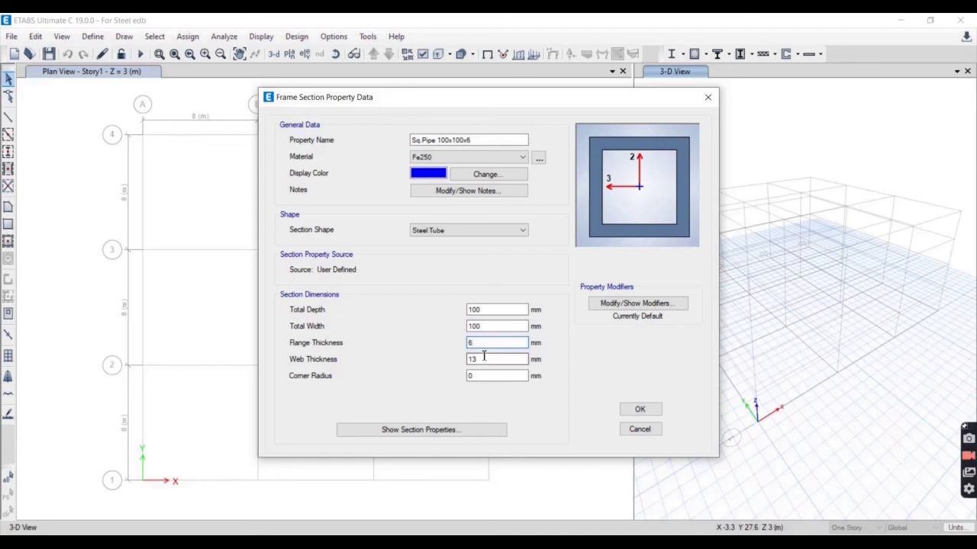
drag(479, 363, 413, 363)
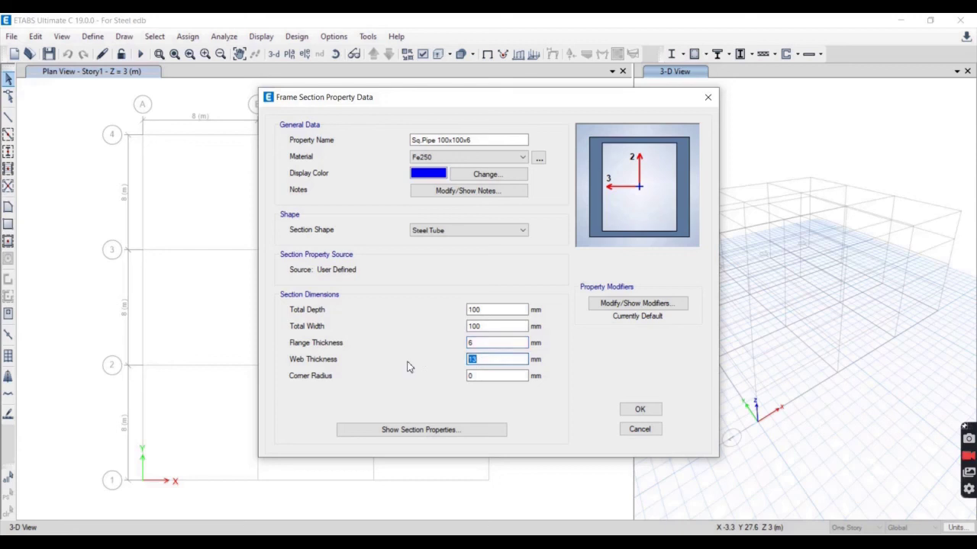
text(6)
click(639, 409)
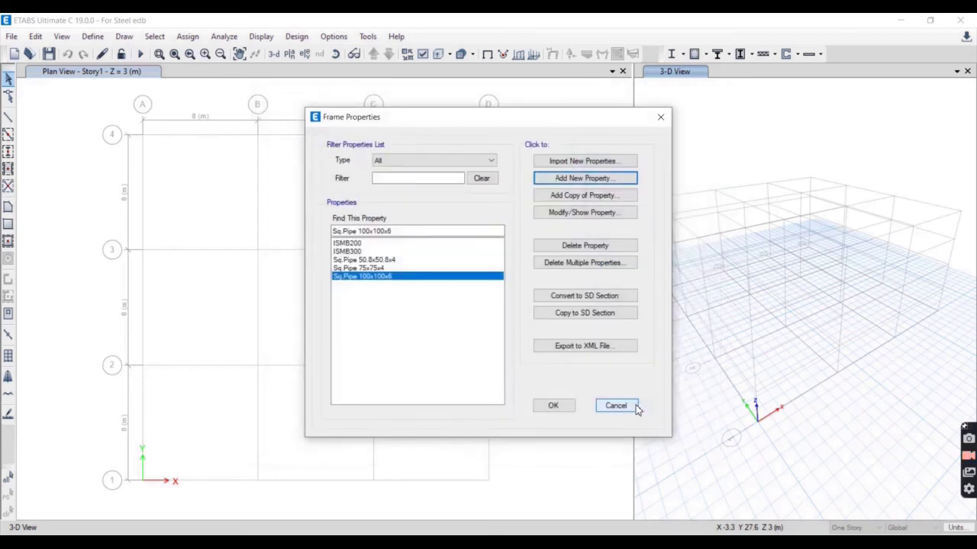
click(352, 244)
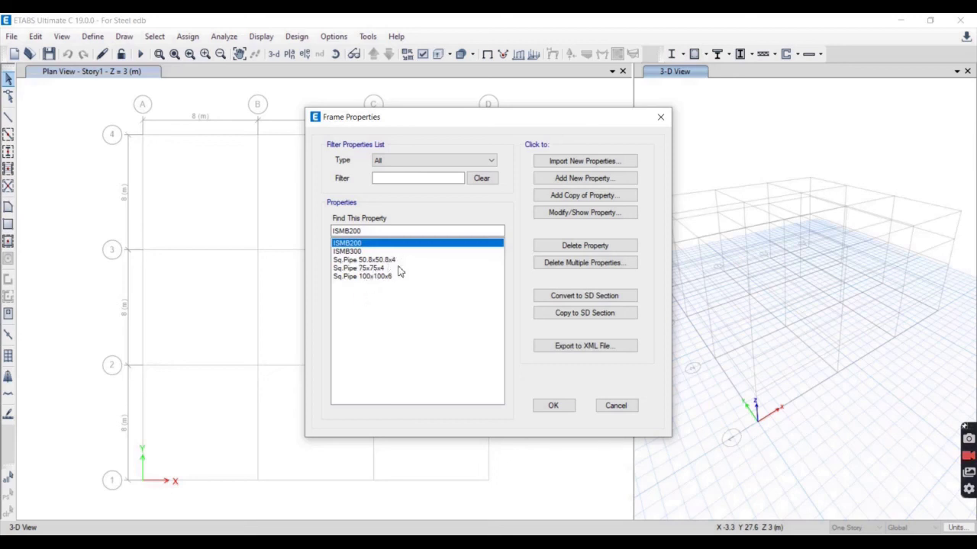
click(357, 277)
click(386, 268)
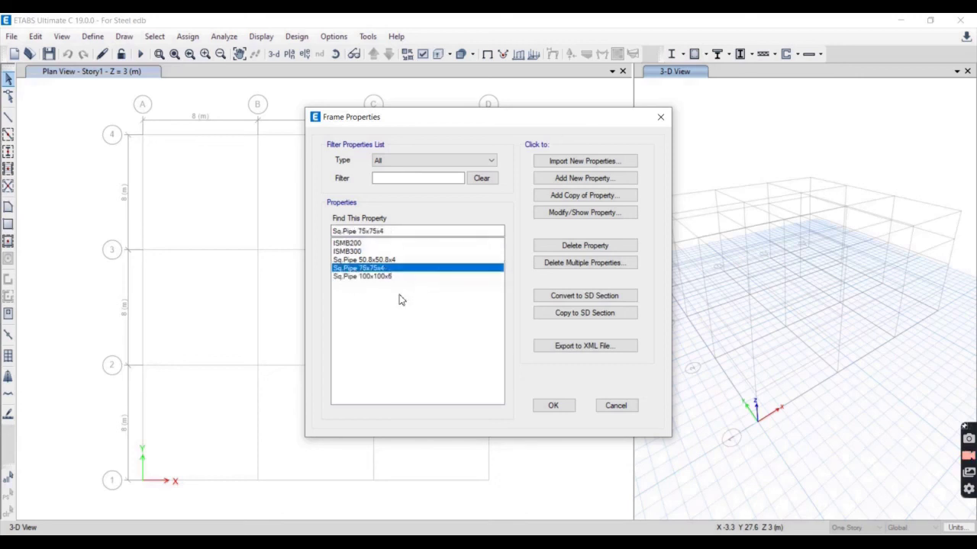